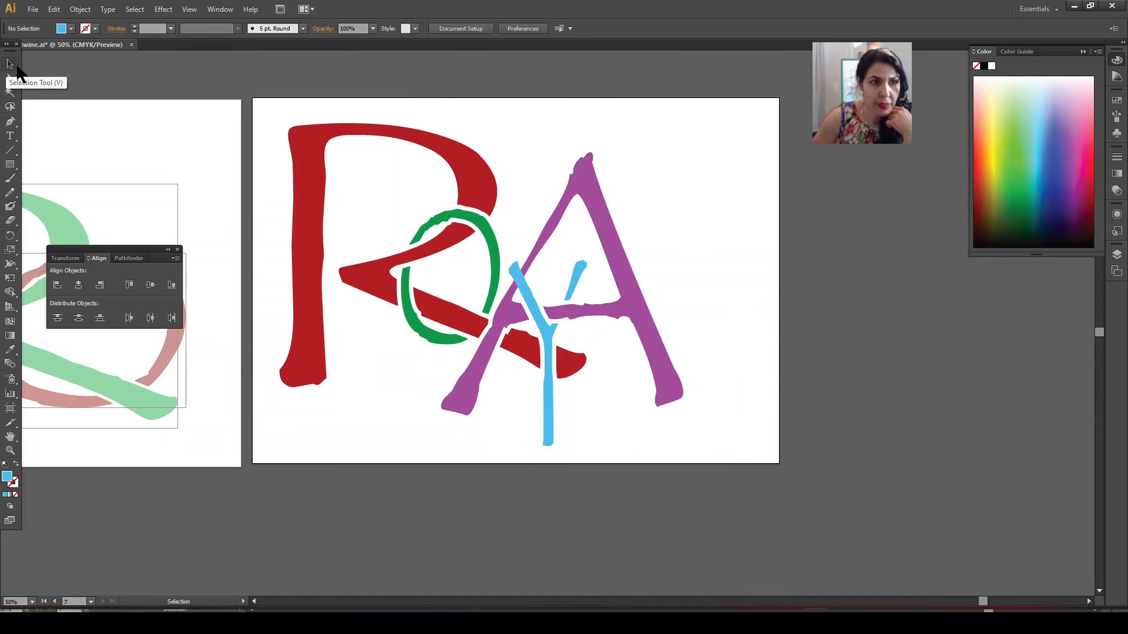
- Copy all the pieces of the interlocking R, O, A and Y artwork
{"action": "left_click_drag", "start_coordinate": [272, 109], "coordinate": [723, 450]}
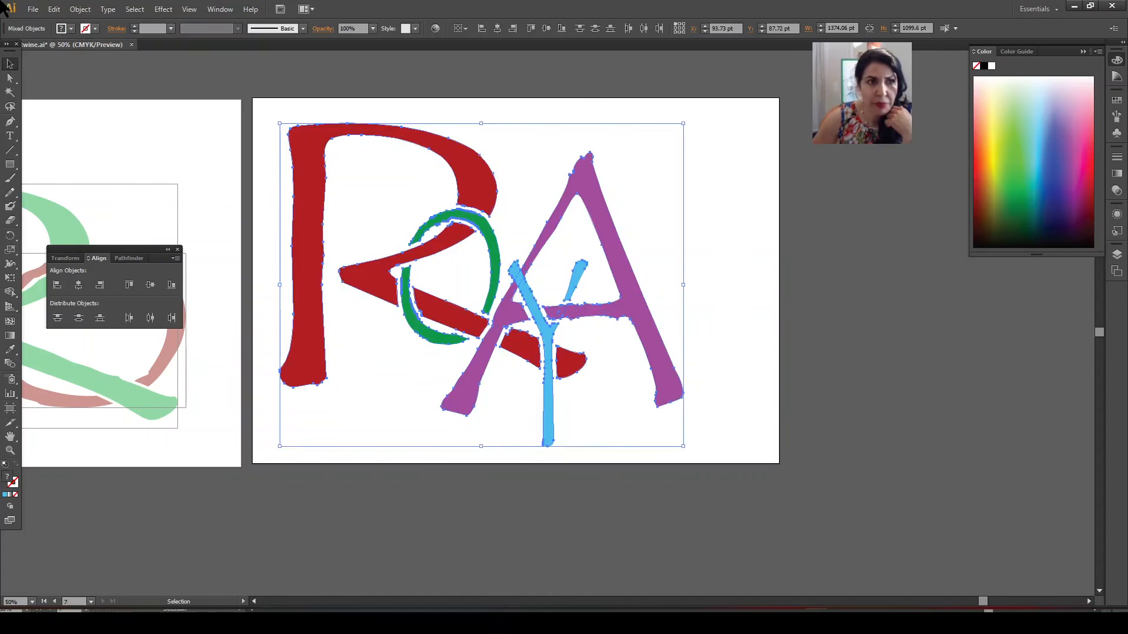
{"action": "left_click", "coordinate": [53, 8]}
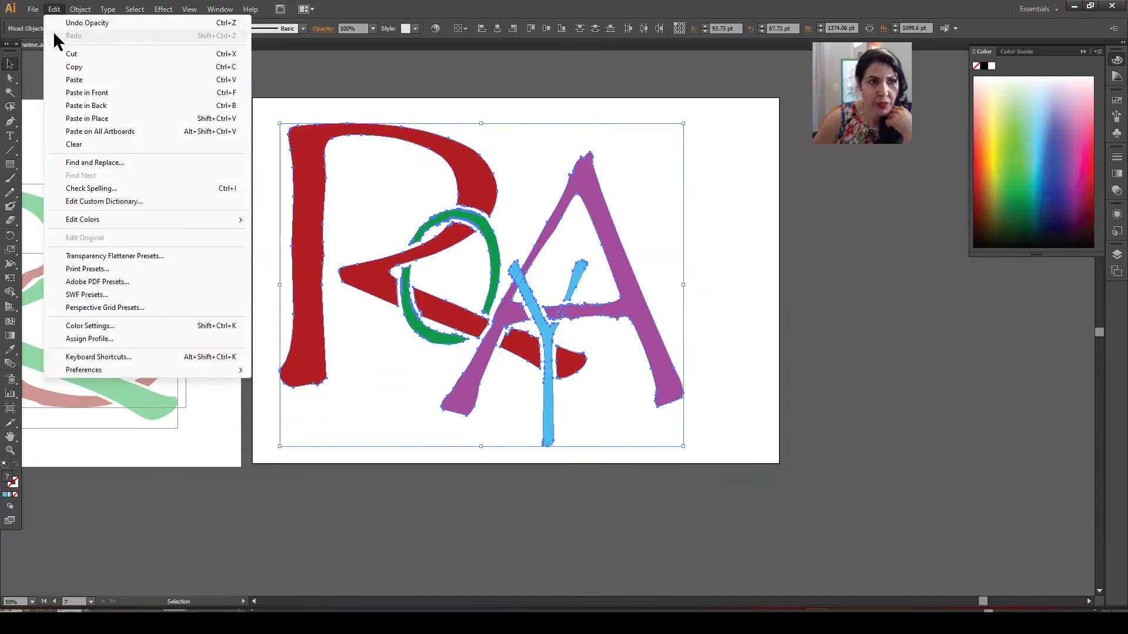
{"action": "left_click", "coordinate": [73, 66]}
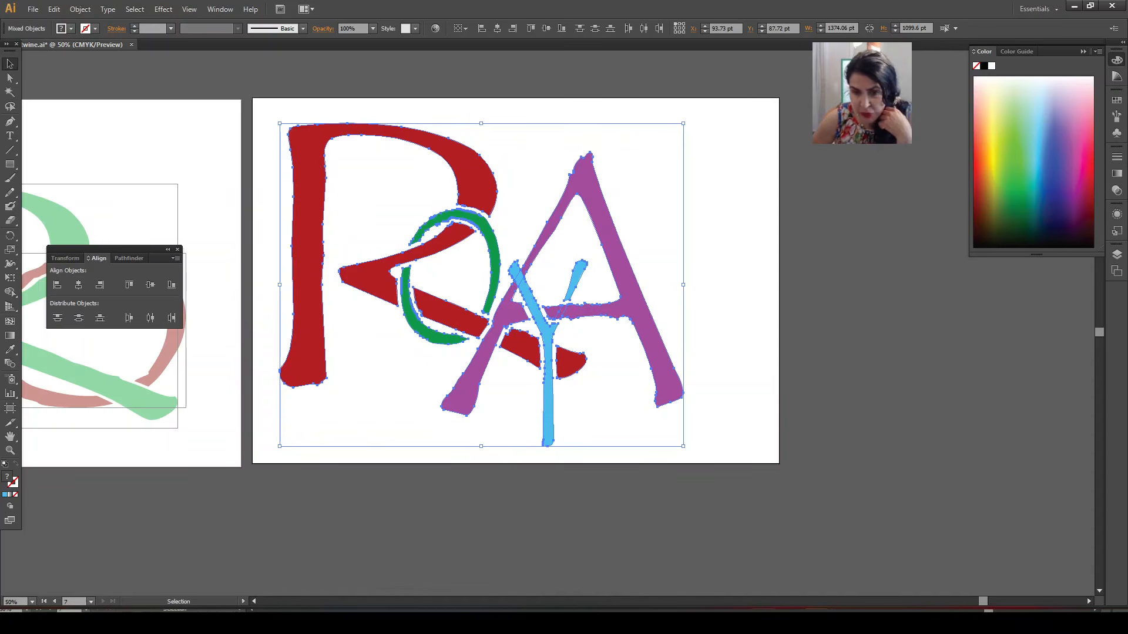
- In Photoshop, paste the artwork as pixels above Layer 4, scaled to about 30% in the lower-right corner of the waterfall image
{"action": "left_click", "coordinate": [405, 623]}
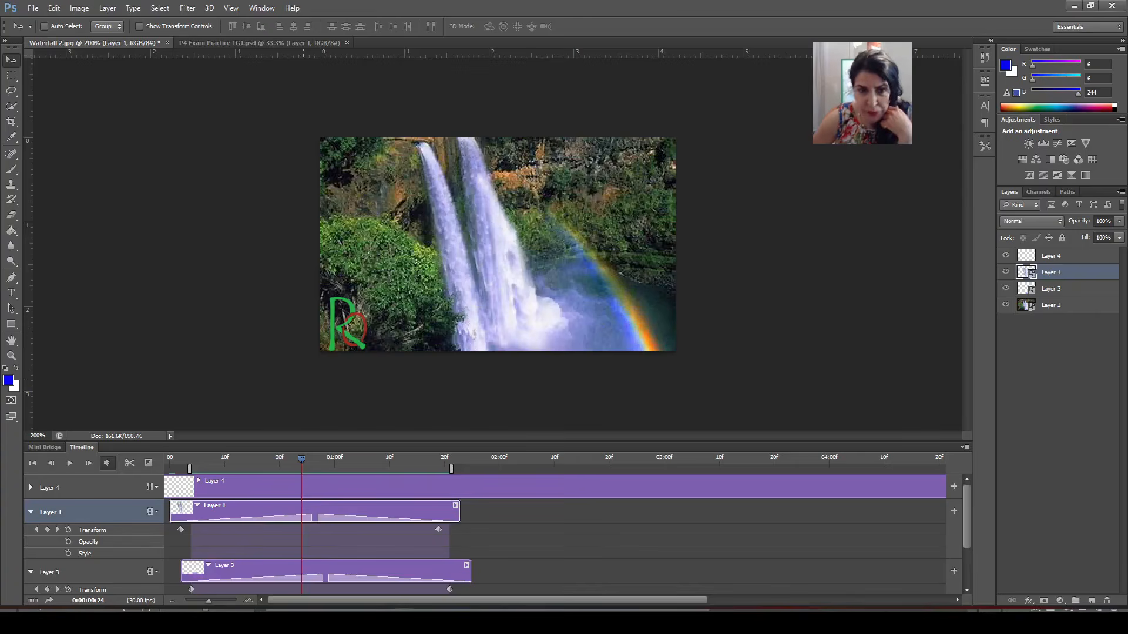
{"action": "left_click", "coordinate": [565, 491]}
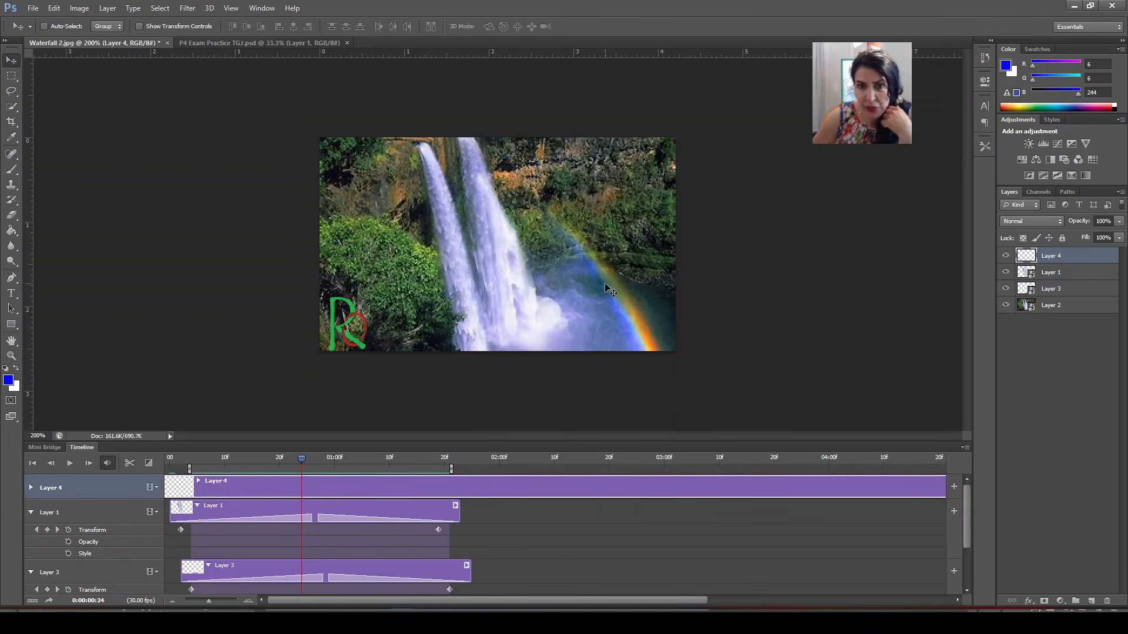
{"action": "left_click", "coordinate": [54, 7]}
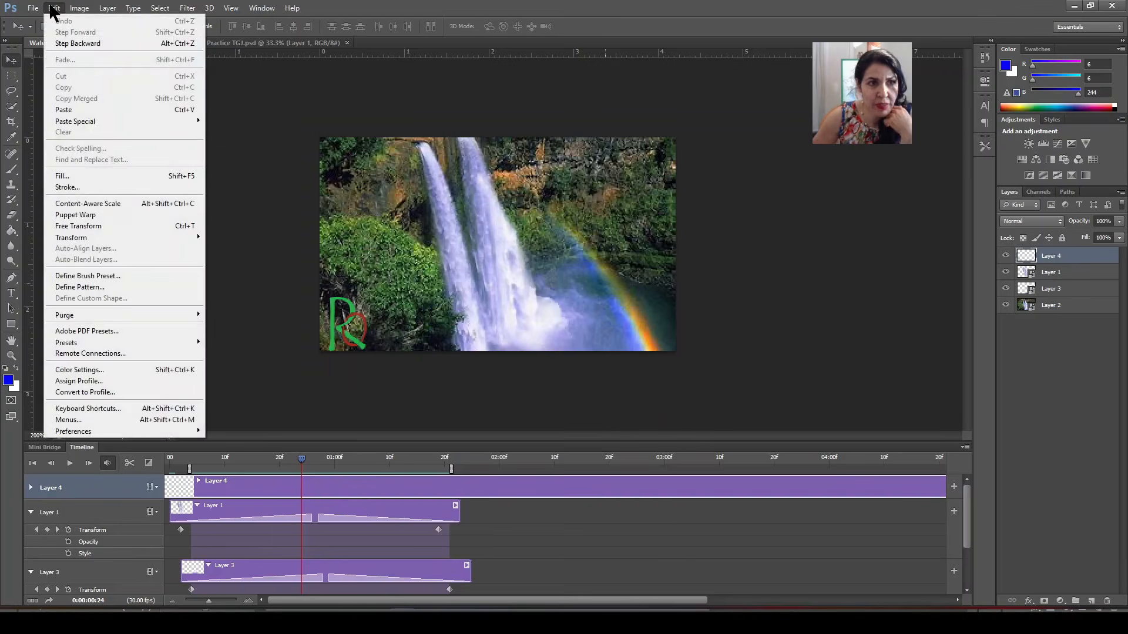
{"action": "left_click", "coordinate": [65, 110]}
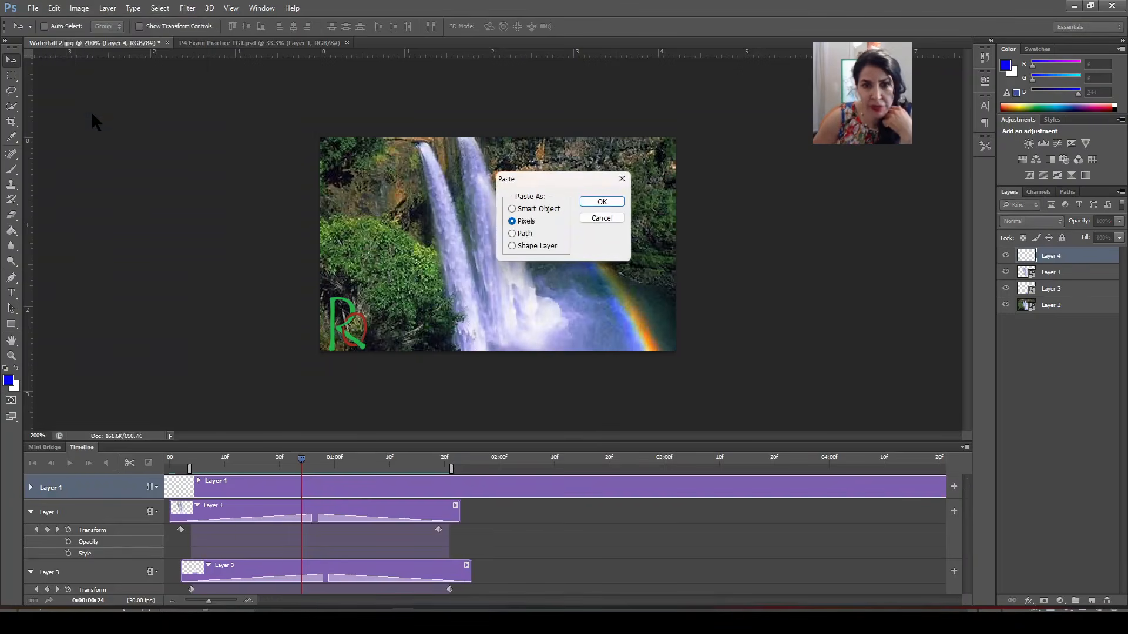
{"action": "left_click", "coordinate": [602, 201]}
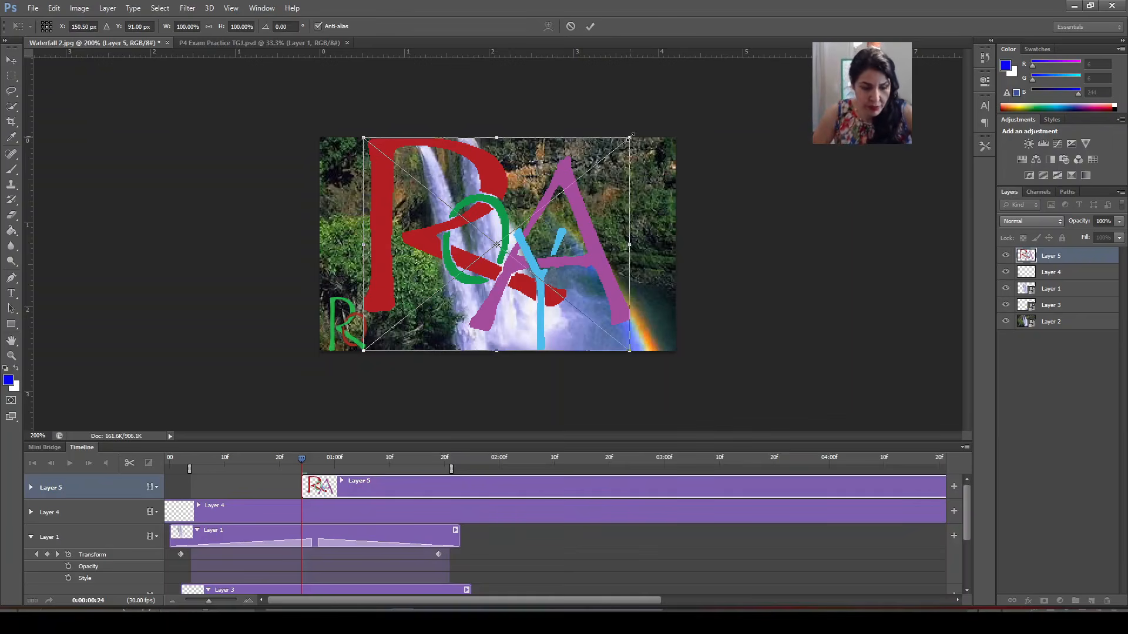
{"action": "left_click_drag", "start_coordinate": [631, 136], "coordinate": [609, 321]}
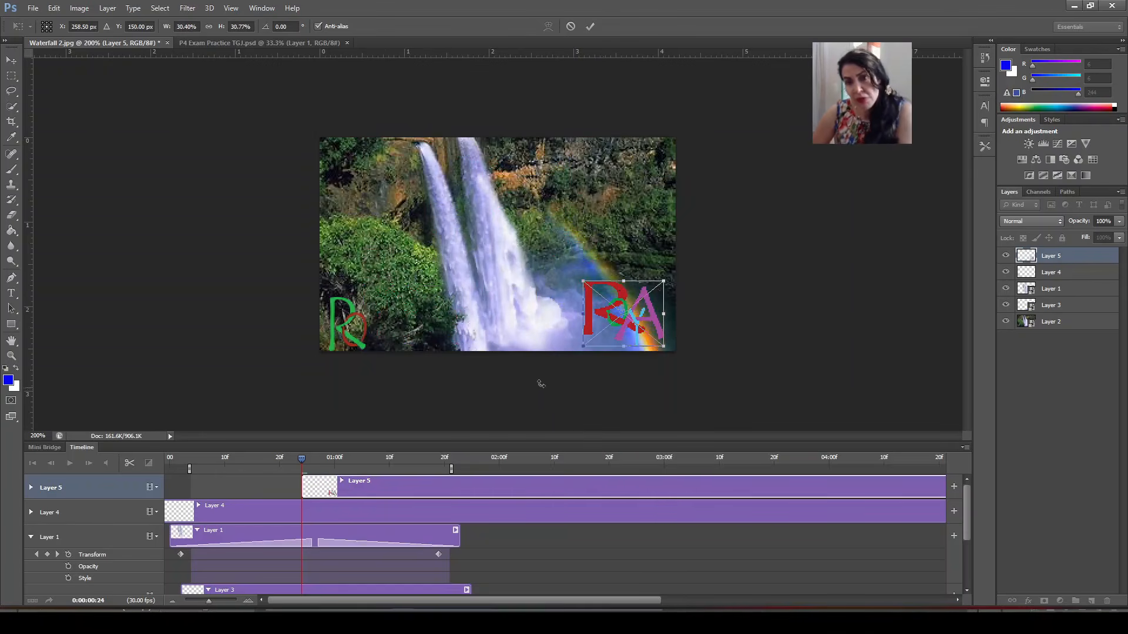
{"action": "left_click", "coordinate": [590, 27]}
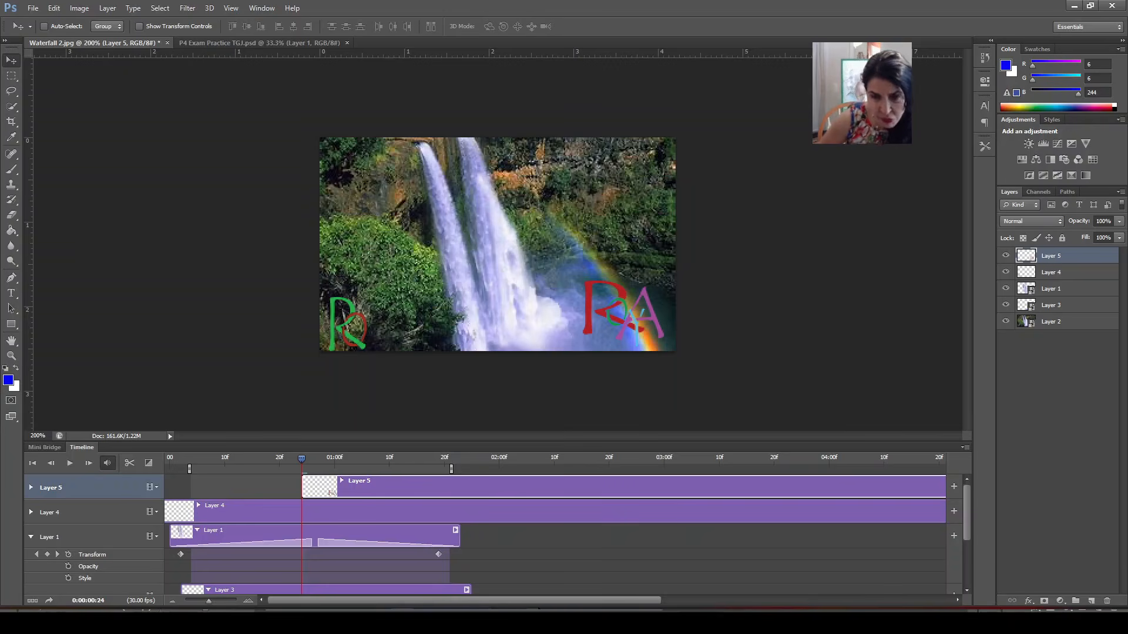
- Back in Illustrator, deselect the artwork and draw a new artboard about 936 x 1246 pt to the right of Artboard 8
{"action": "key", "text": "alt+Tab"}
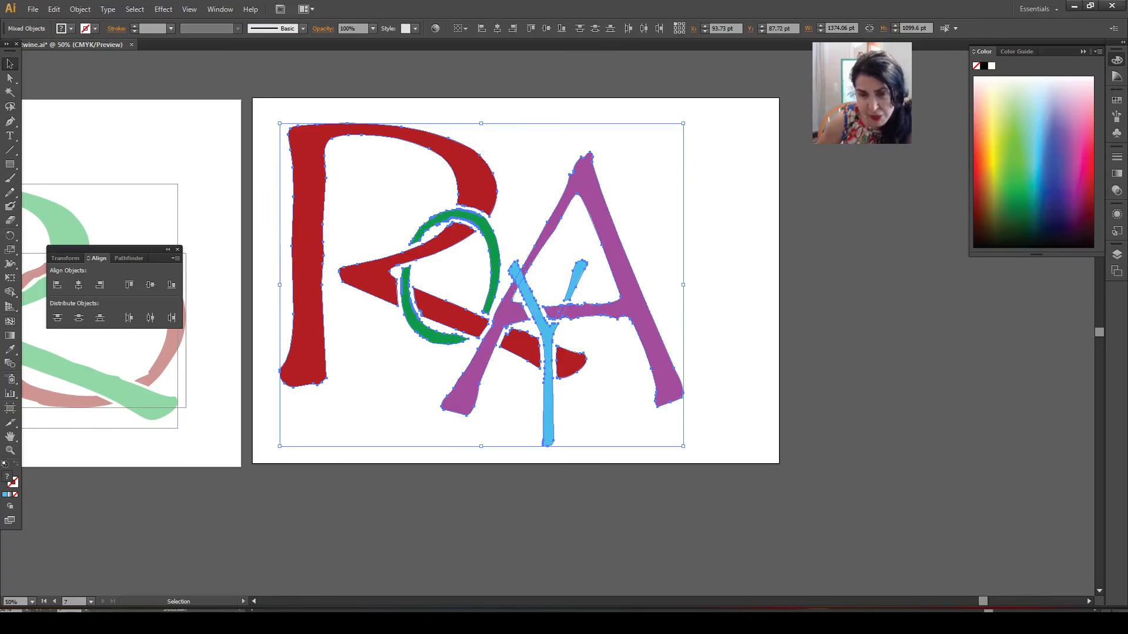
{"action": "left_click", "coordinate": [666, 489]}
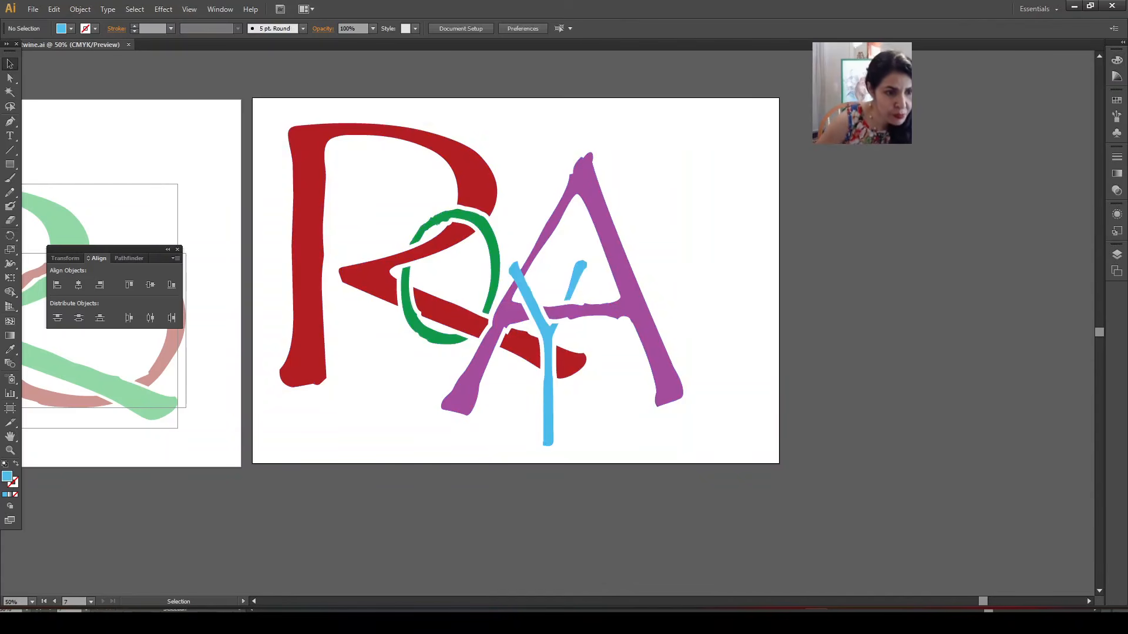
{"action": "left_click", "coordinate": [10, 410]}
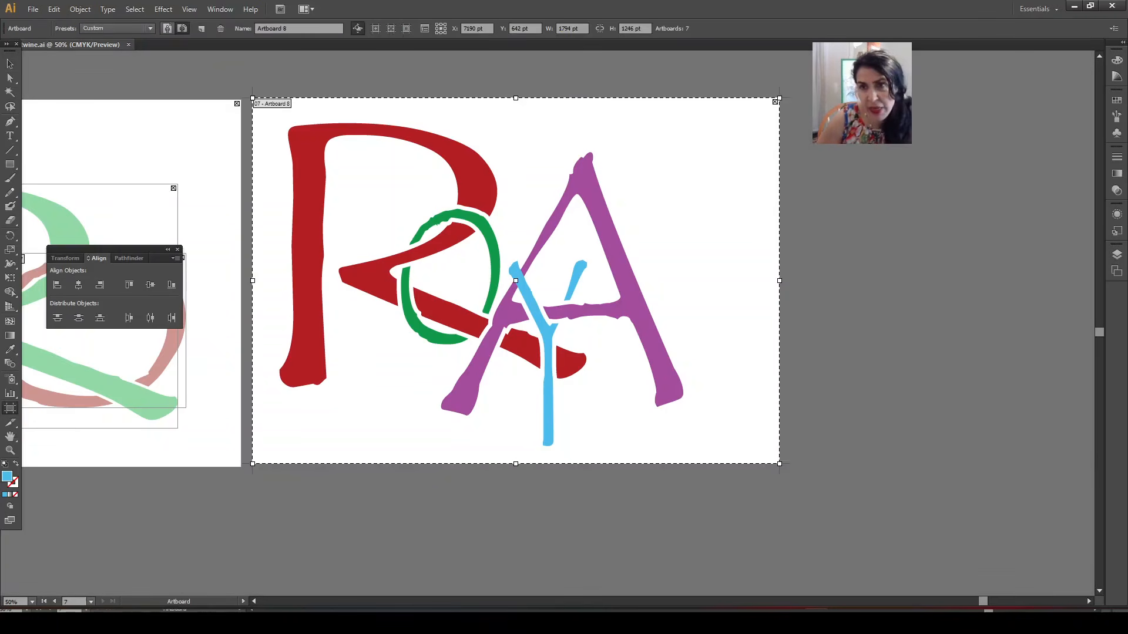
{"action": "left_click_drag", "start_coordinate": [804, 98], "coordinate": [957, 463]}
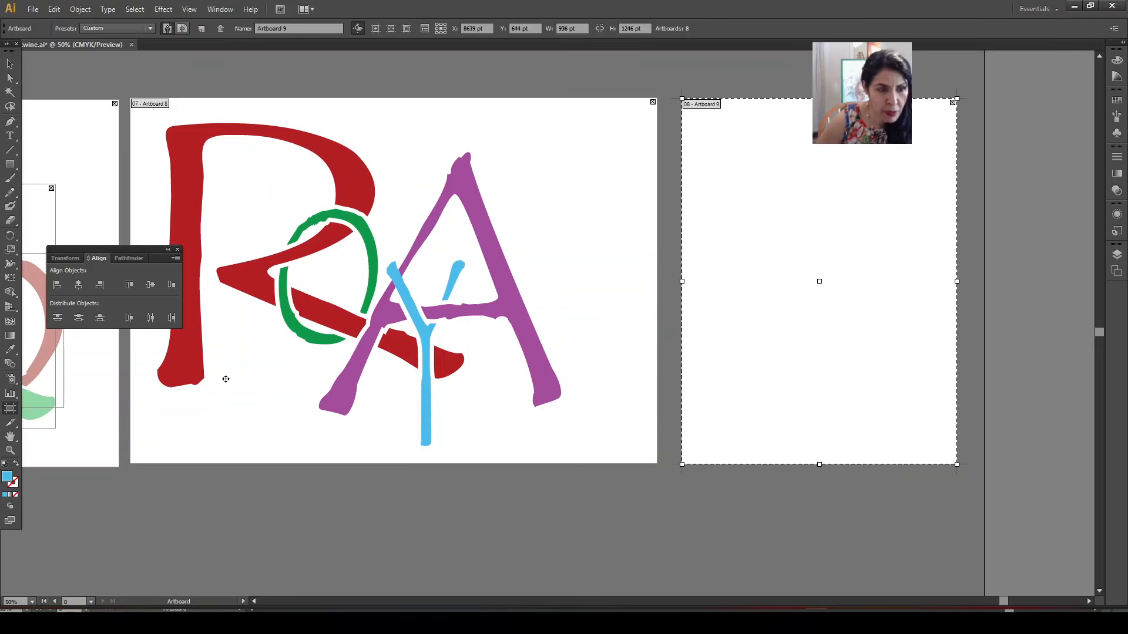
- Narrow Artboard 8 from its right edge and extend the new artboard's left edge toward it, to about 1270 pt wide
{"action": "left_click", "coordinate": [600, 317]}
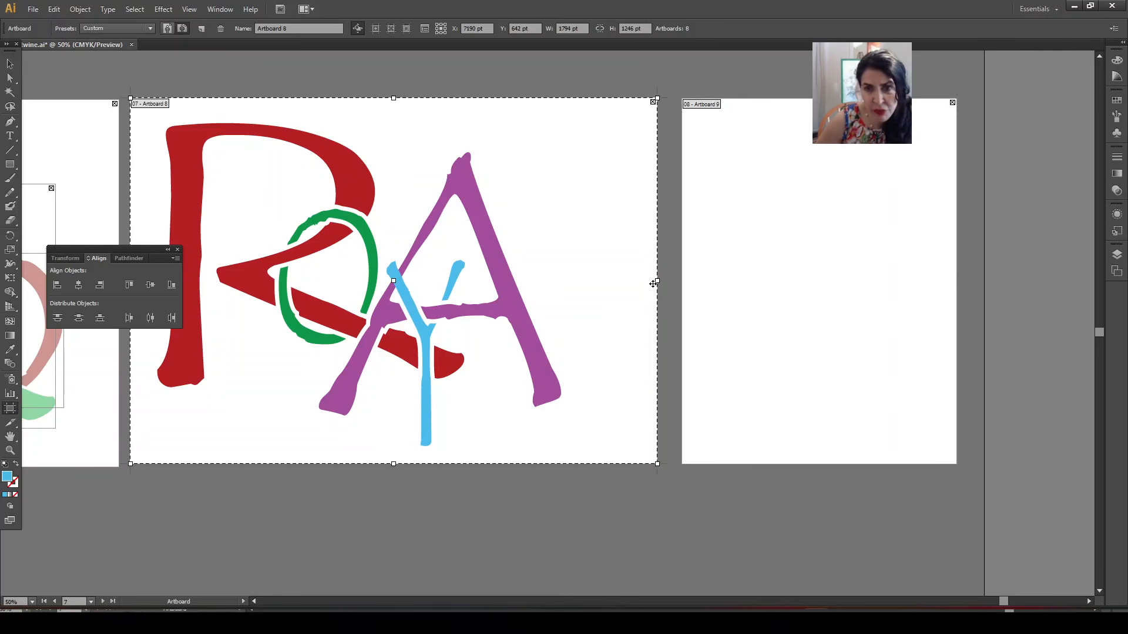
{"action": "left_click_drag", "start_coordinate": [657, 281], "coordinate": [573, 281]}
{"action": "left_click", "coordinate": [741, 280]}
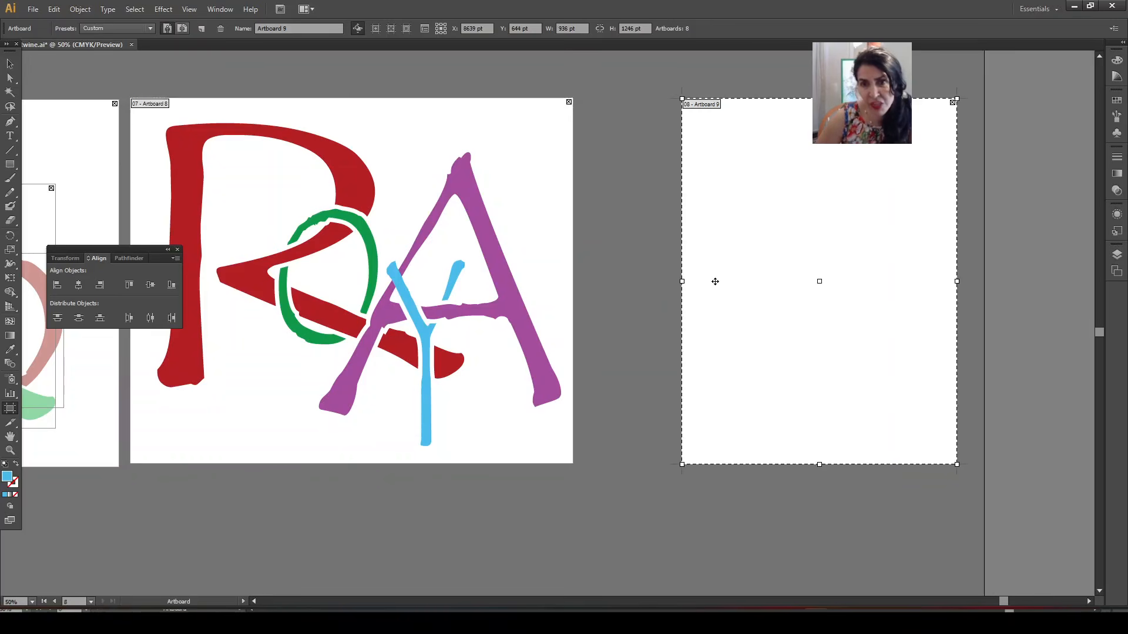
{"action": "left_click_drag", "start_coordinate": [681, 281], "coordinate": [584, 282]}
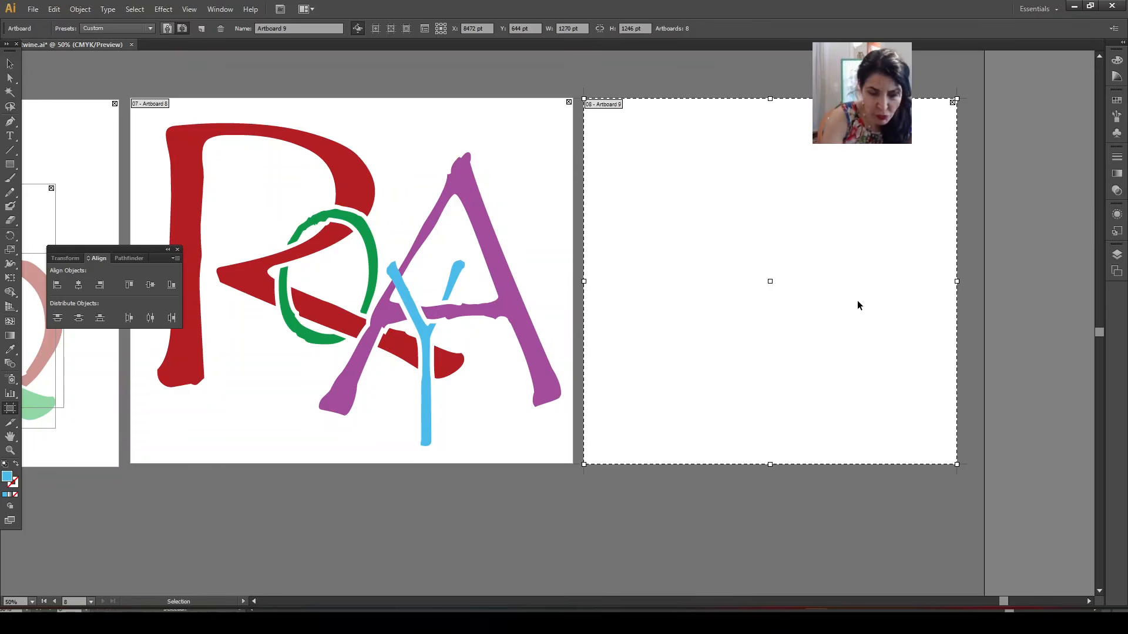
- Add the point text "RO" in Tempus Sans ITC at 72 pt on the new artboard
{"action": "key", "text": "ctrl+plus"}
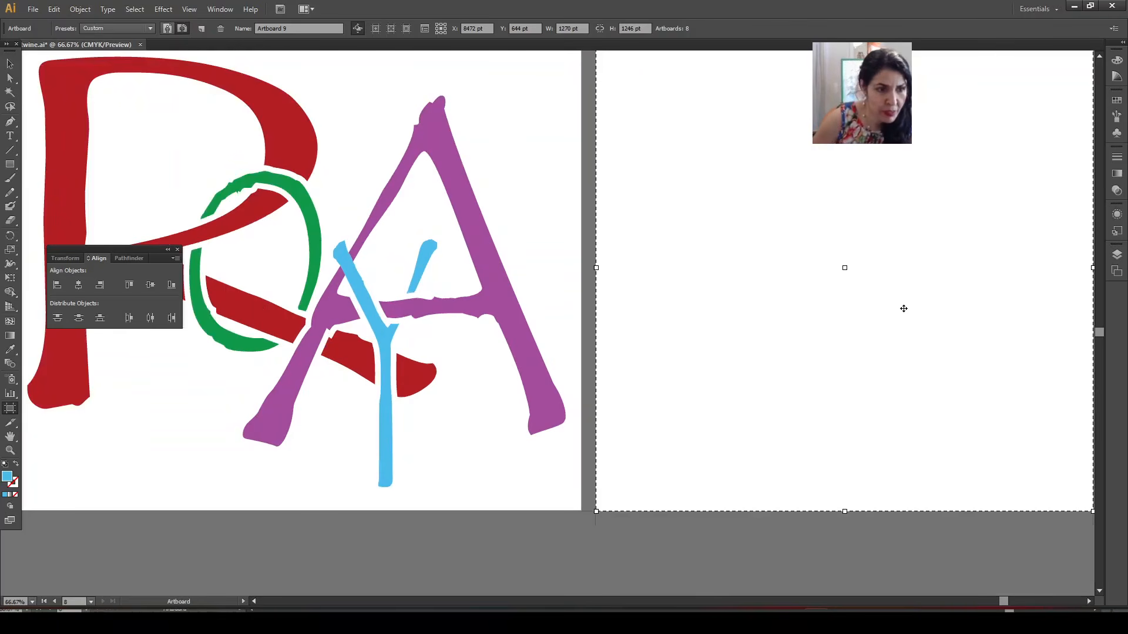
{"action": "left_click", "coordinate": [11, 437]}
{"action": "left_click_drag", "start_coordinate": [973, 318], "coordinate": [655, 340]}
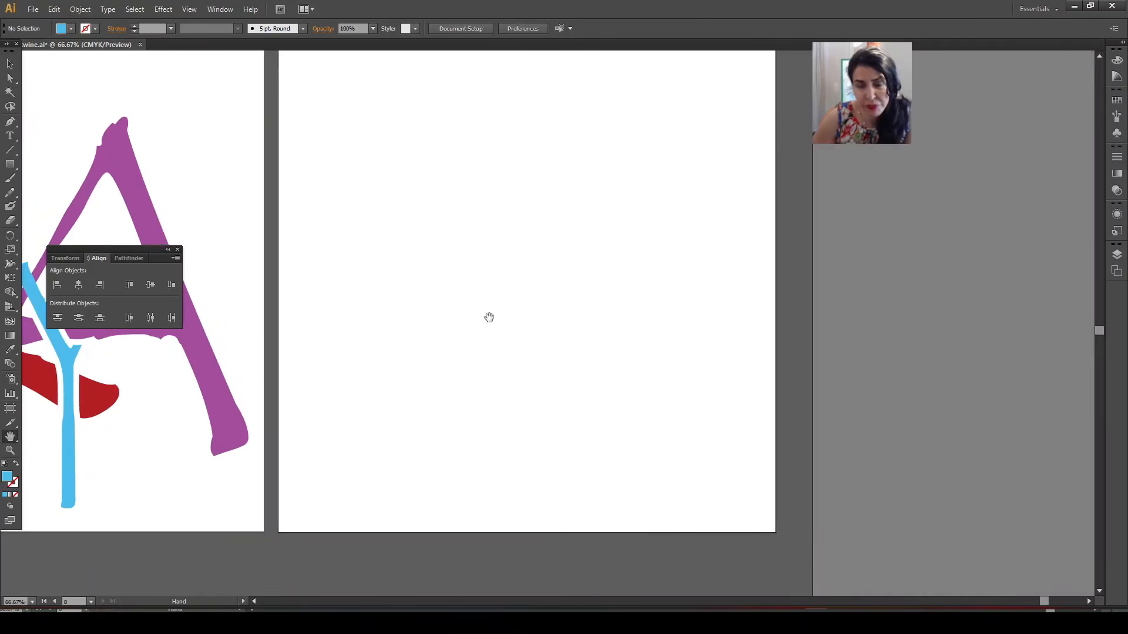
{"action": "left_click", "coordinate": [10, 136]}
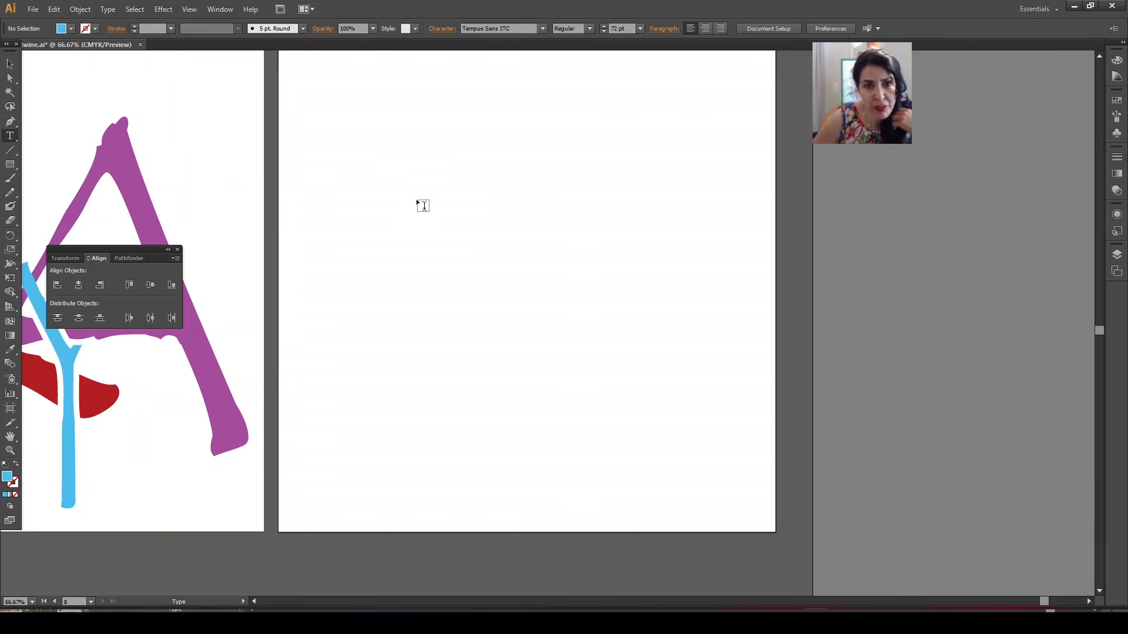
{"action": "left_click", "coordinate": [416, 200]}
{"action": "type", "text": "R"}
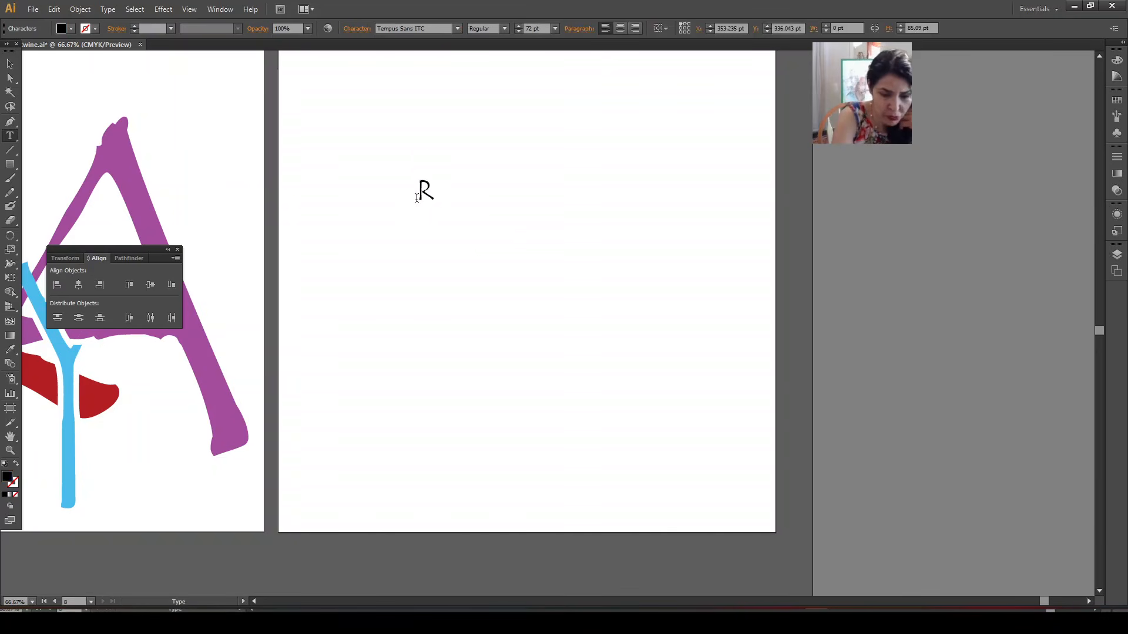
{"action": "type", "text": "O"}
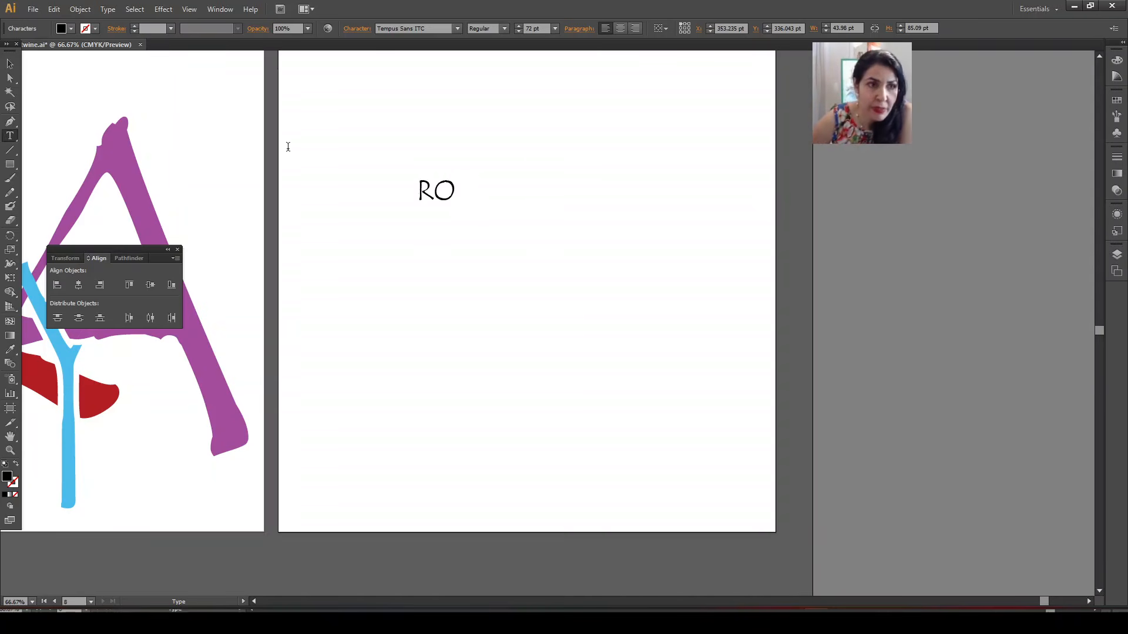
- Enlarge the RO text to about 1174 pt wide so it spans most of the empty artboard
{"action": "left_click", "coordinate": [10, 64]}
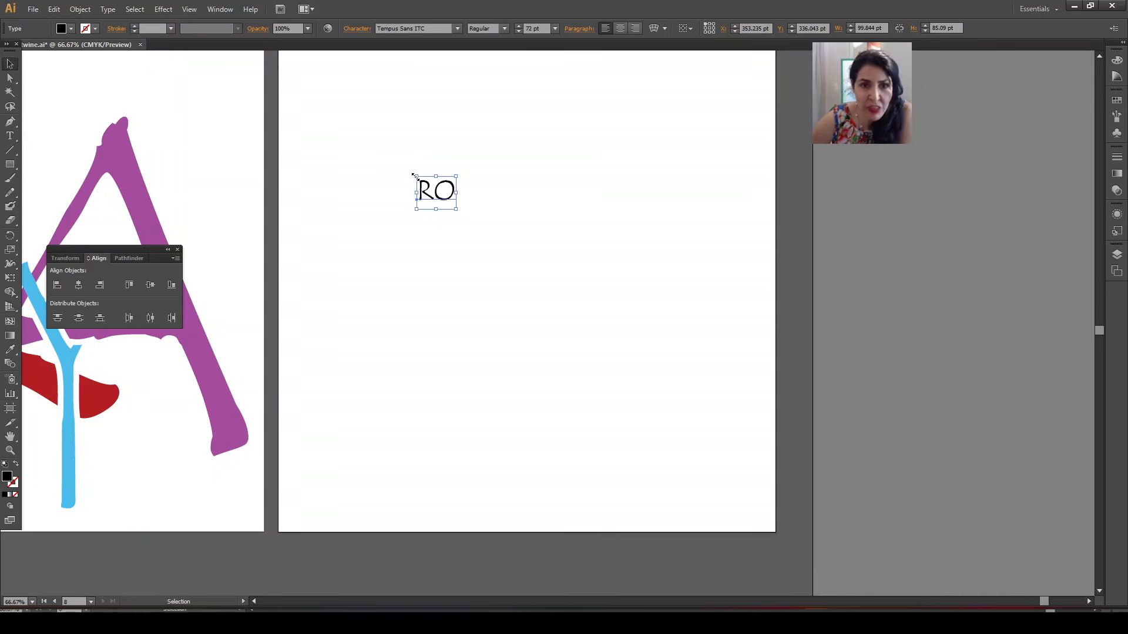
{"action": "left_click_drag", "start_coordinate": [416, 176], "coordinate": [386, 159]}
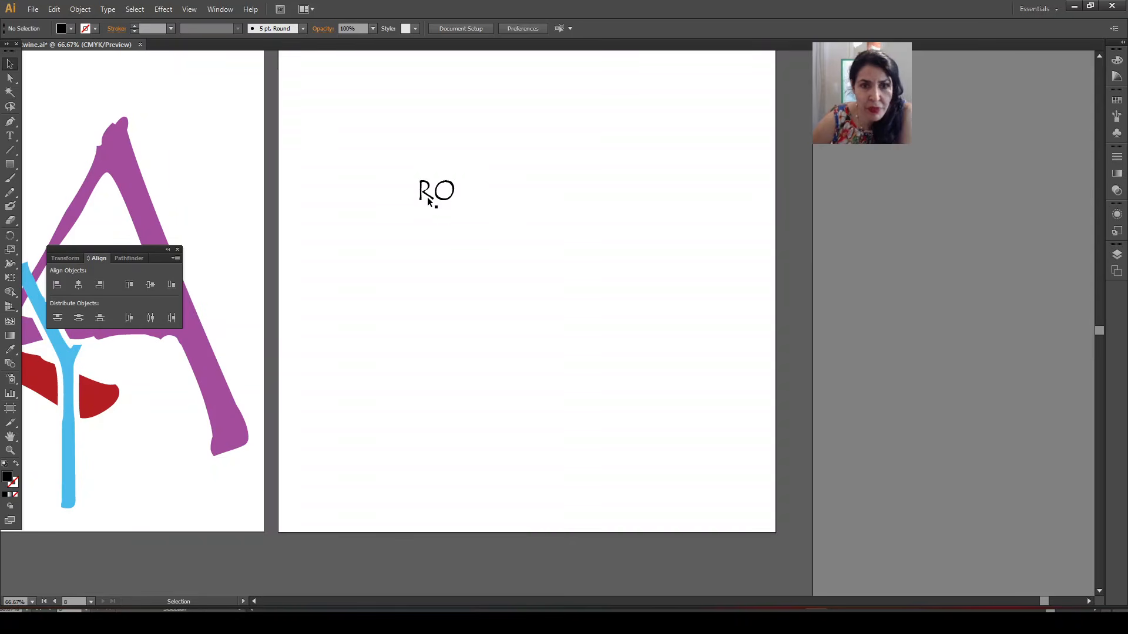
{"action": "left_click", "coordinate": [429, 198]}
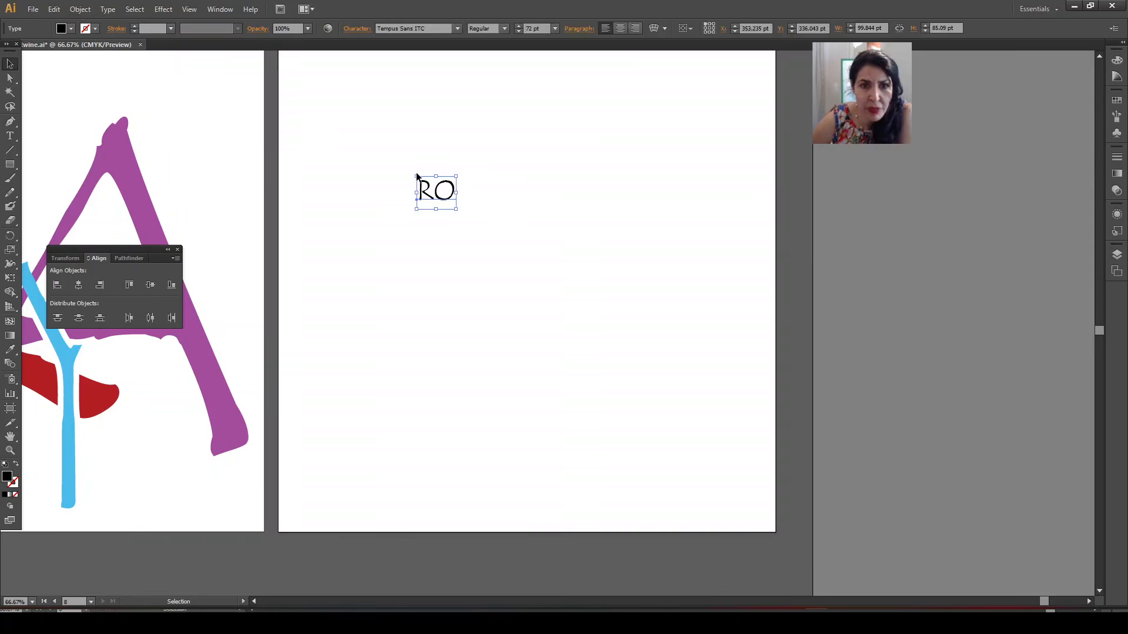
{"action": "left_click_drag", "start_coordinate": [416, 178], "coordinate": [288, 90]}
{"action": "left_click_drag", "start_coordinate": [454, 209], "coordinate": [767, 435]}
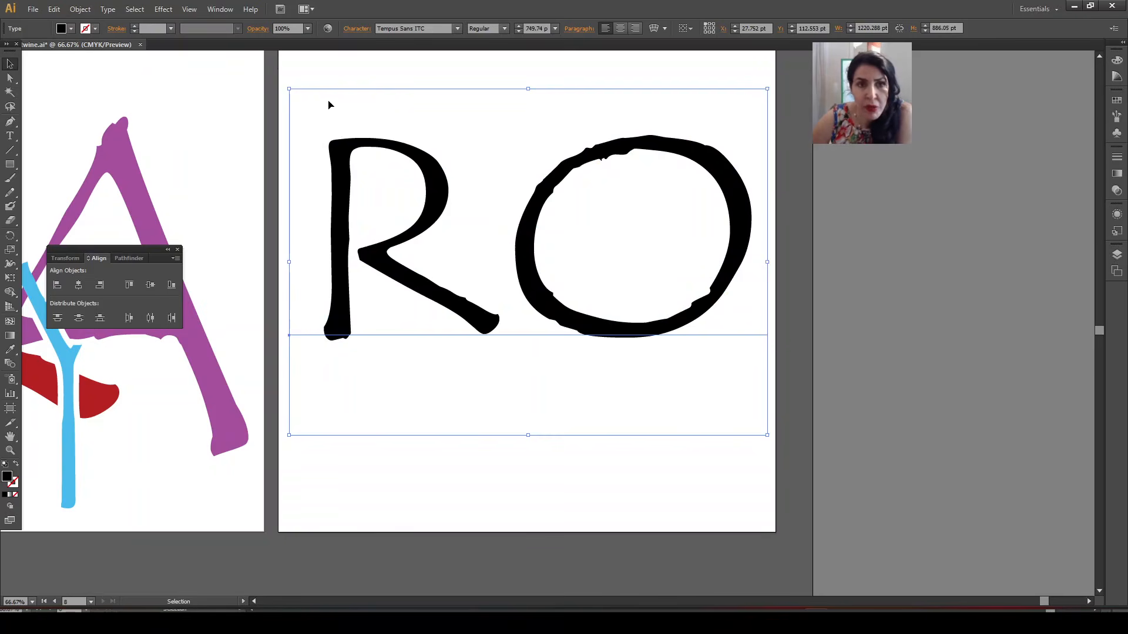
{"action": "left_click_drag", "start_coordinate": [288, 88], "coordinate": [308, 98]}
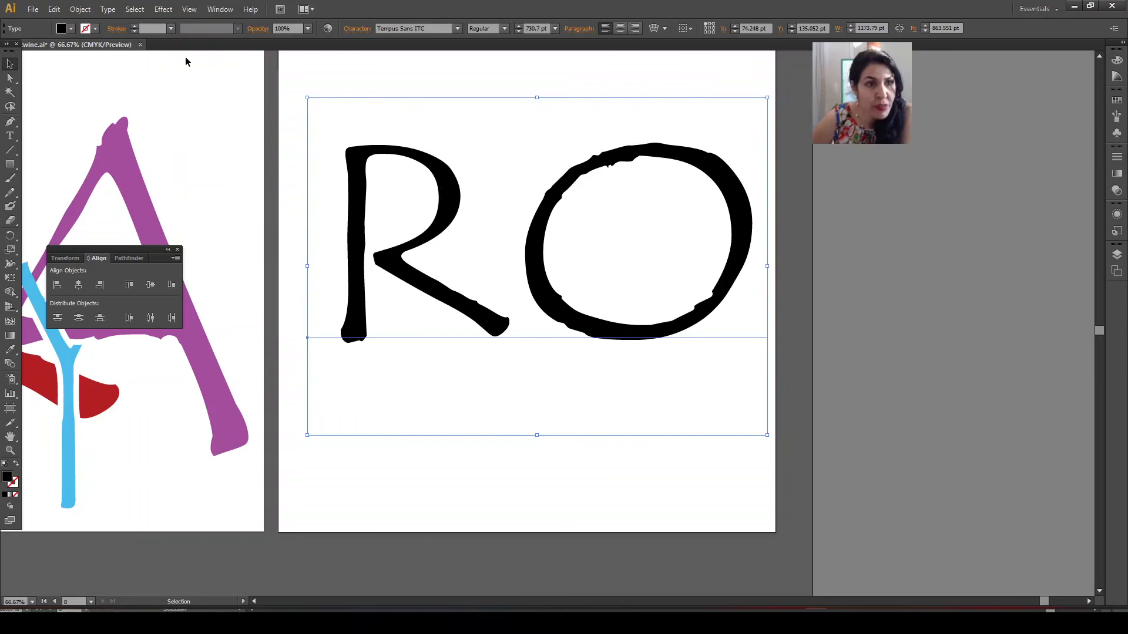
{"action": "left_click", "coordinate": [80, 10]}
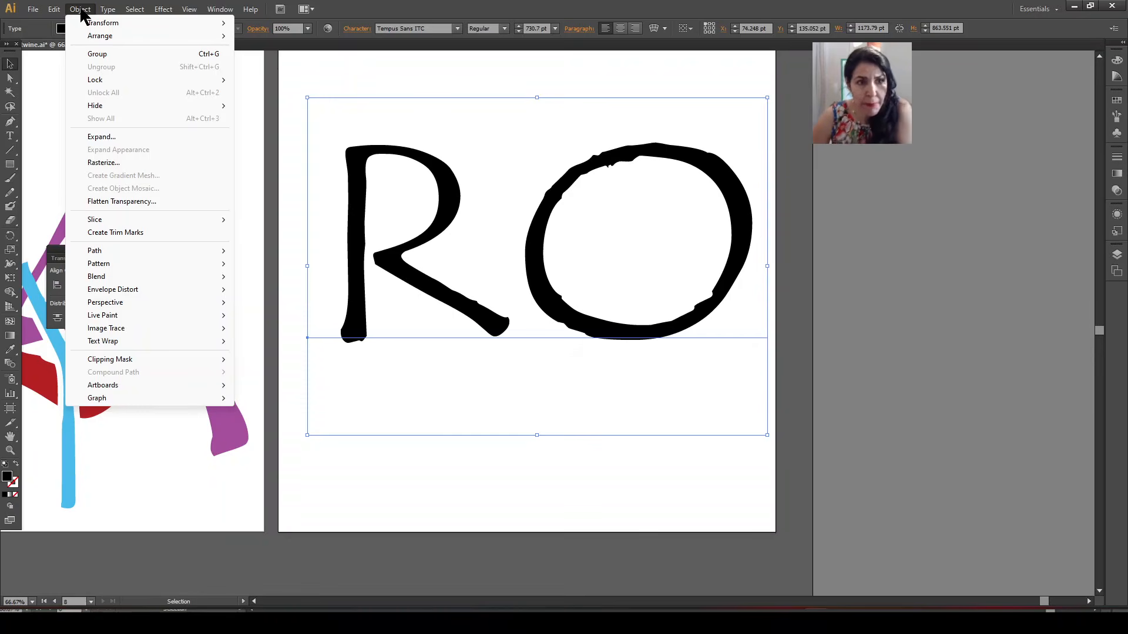
{"action": "left_click", "coordinate": [453, 476]}
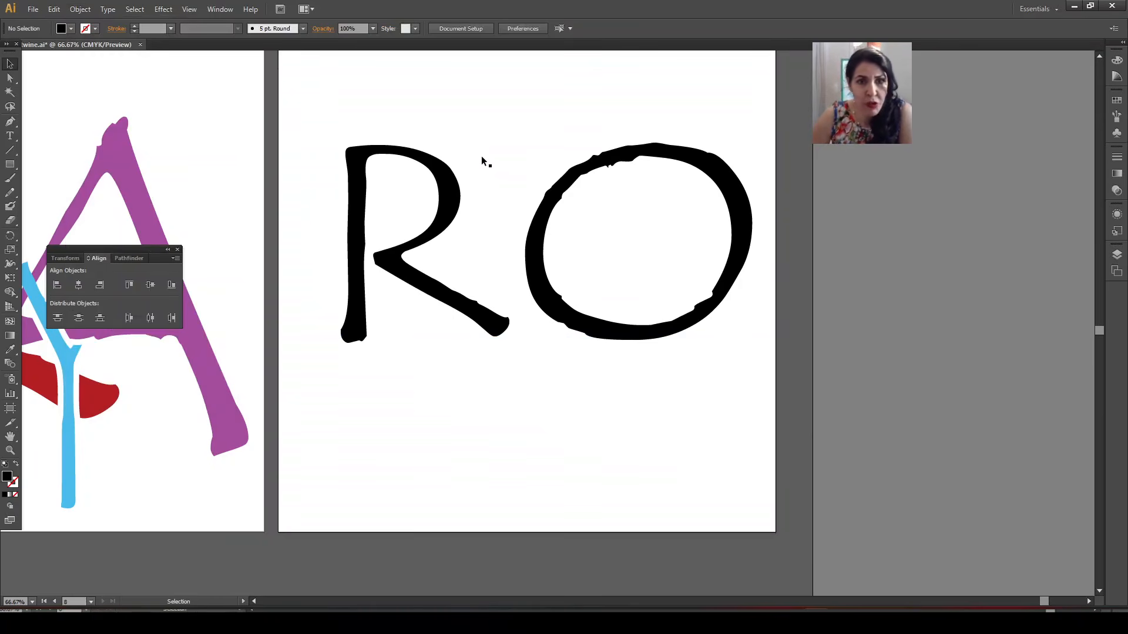
{"action": "left_click", "coordinate": [108, 10]}
{"action": "mouse_move", "coordinate": [121, 36]}
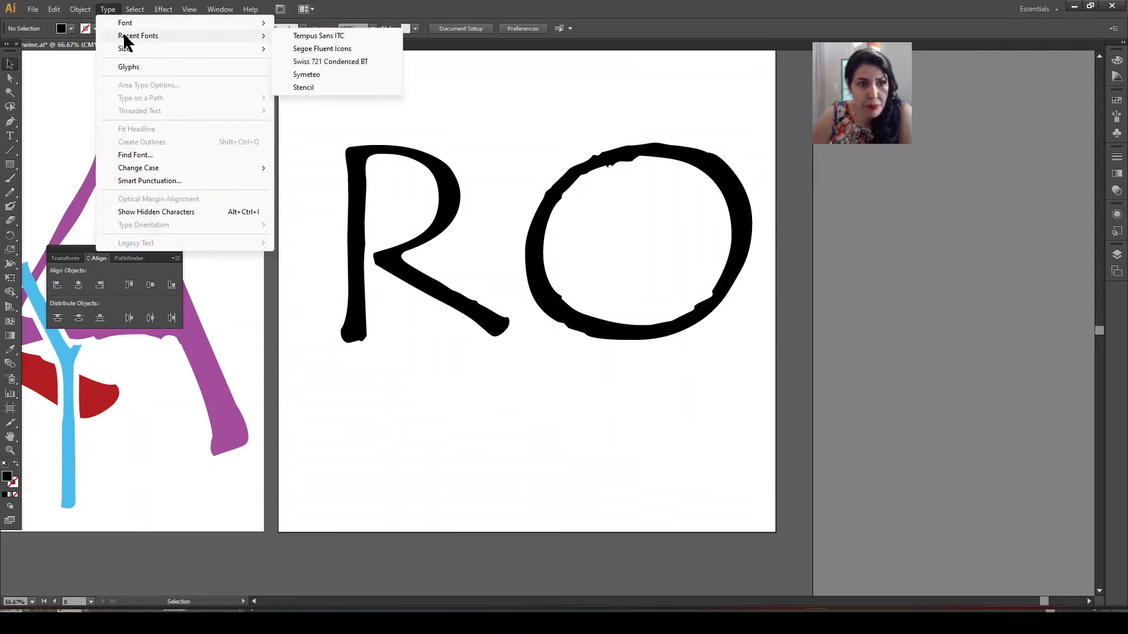
- Convert the RO text to outlines and ungroup the two letters
{"action": "left_click", "coordinate": [474, 175]}
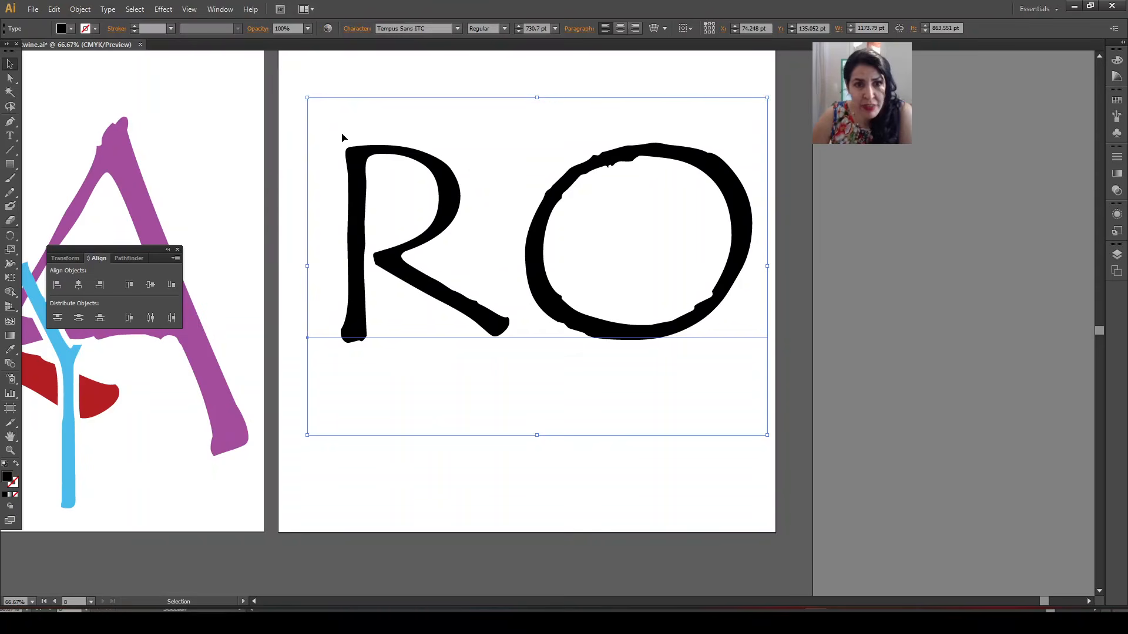
{"action": "left_click", "coordinate": [108, 10]}
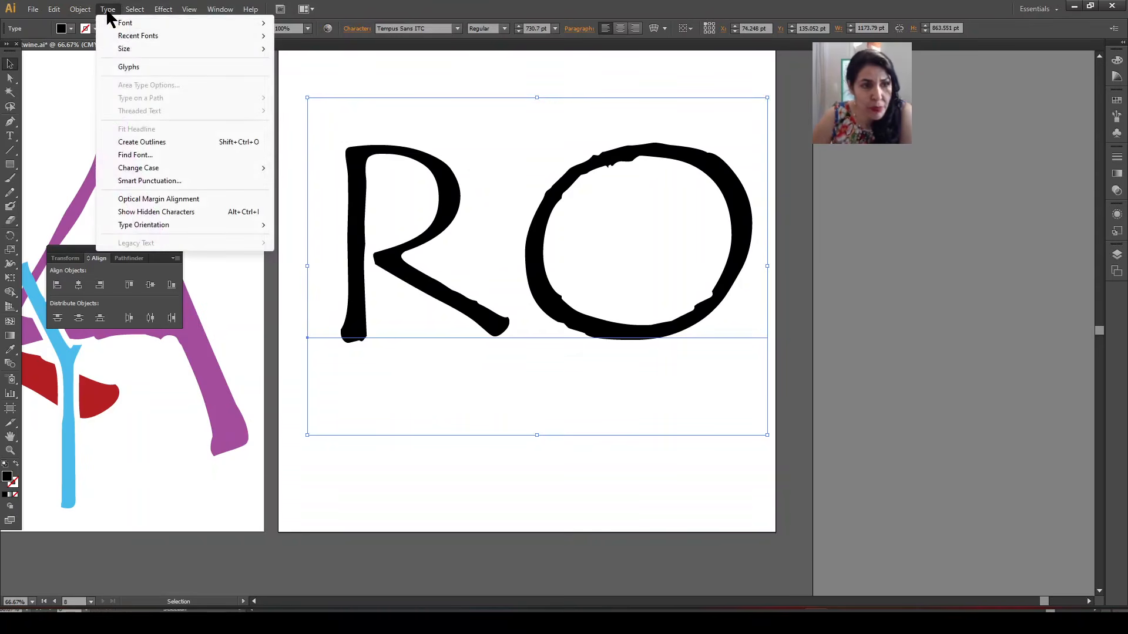
{"action": "left_click", "coordinate": [143, 146]}
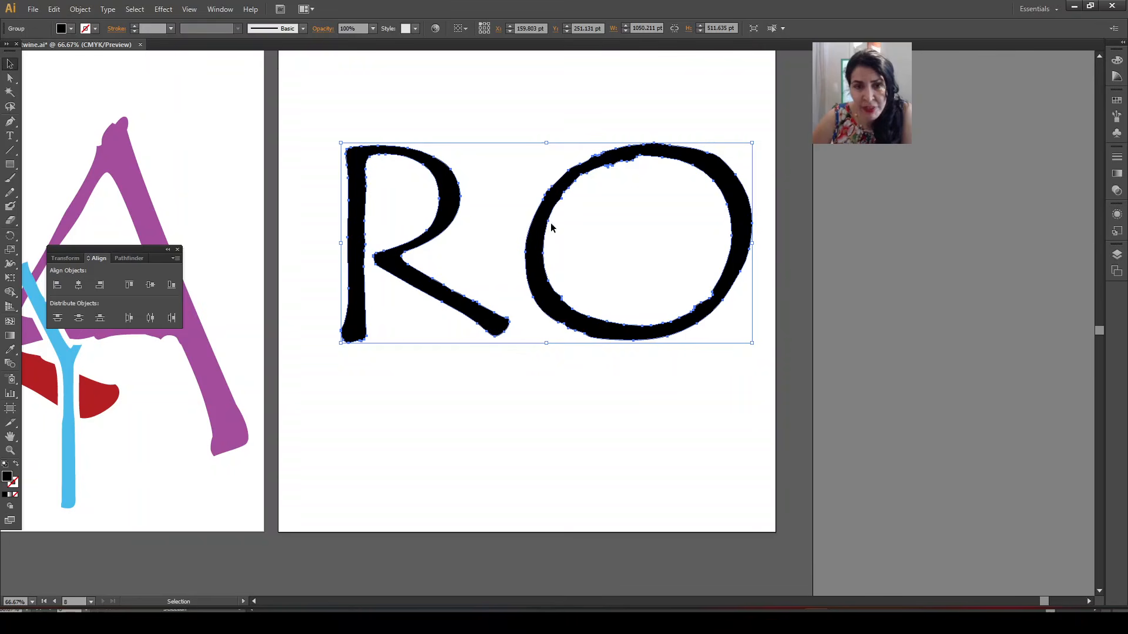
{"action": "left_click", "coordinate": [79, 10]}
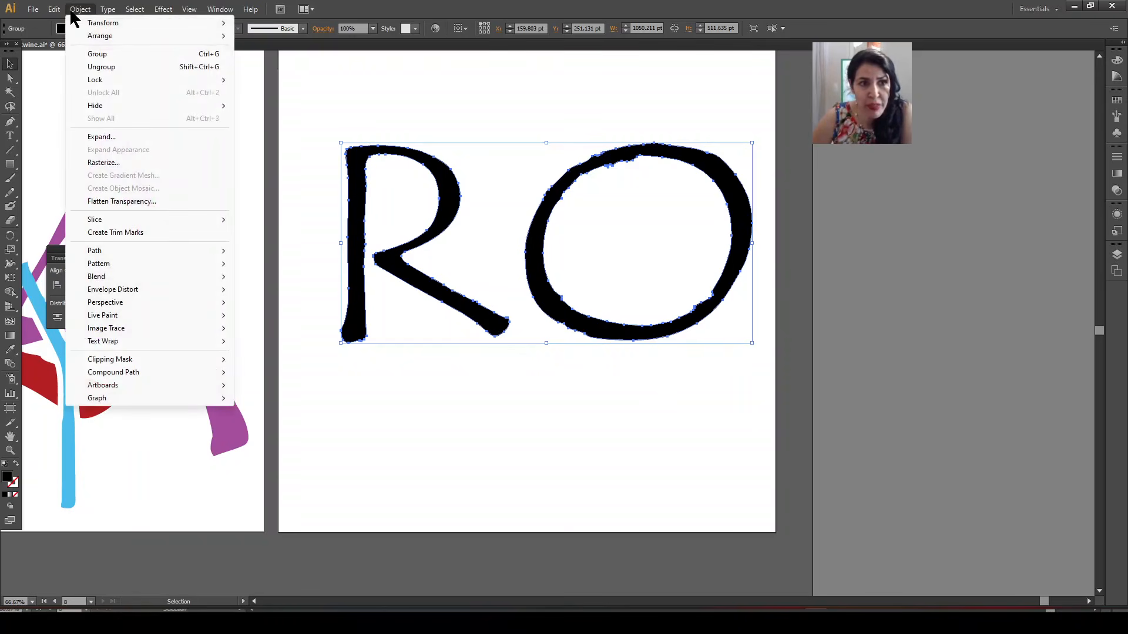
{"action": "left_click", "coordinate": [100, 68]}
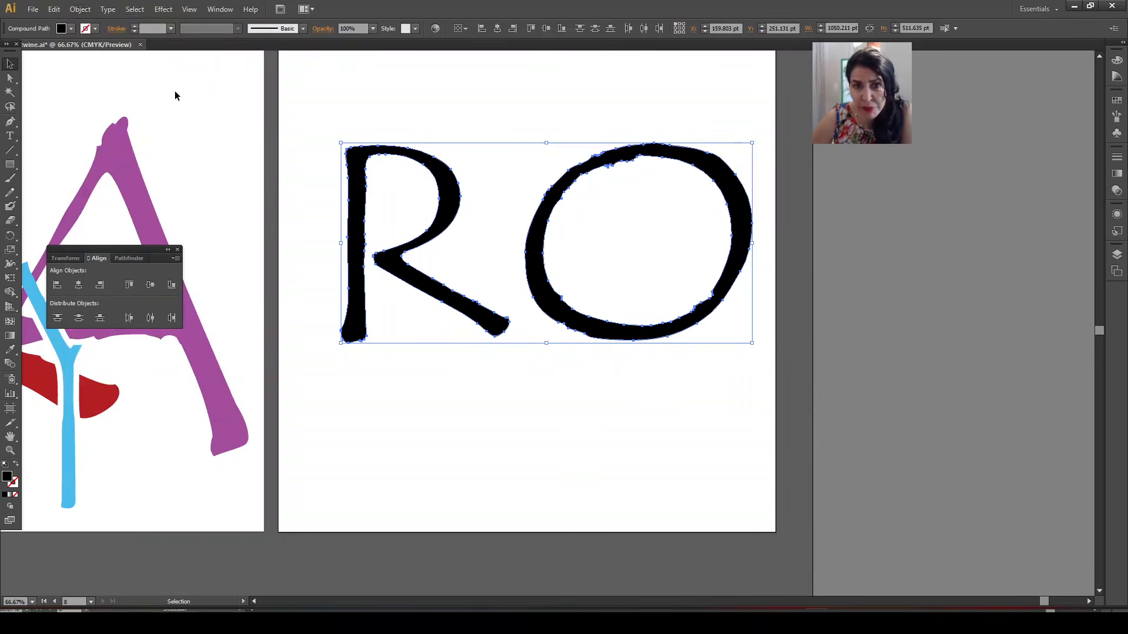
- Fill the outlined letter R with red and the letter O with dark green
{"action": "left_click", "coordinate": [452, 450]}
{"action": "left_click", "coordinate": [427, 292]}
{"action": "left_click", "coordinate": [575, 322]}
{"action": "left_click", "coordinate": [498, 326]}
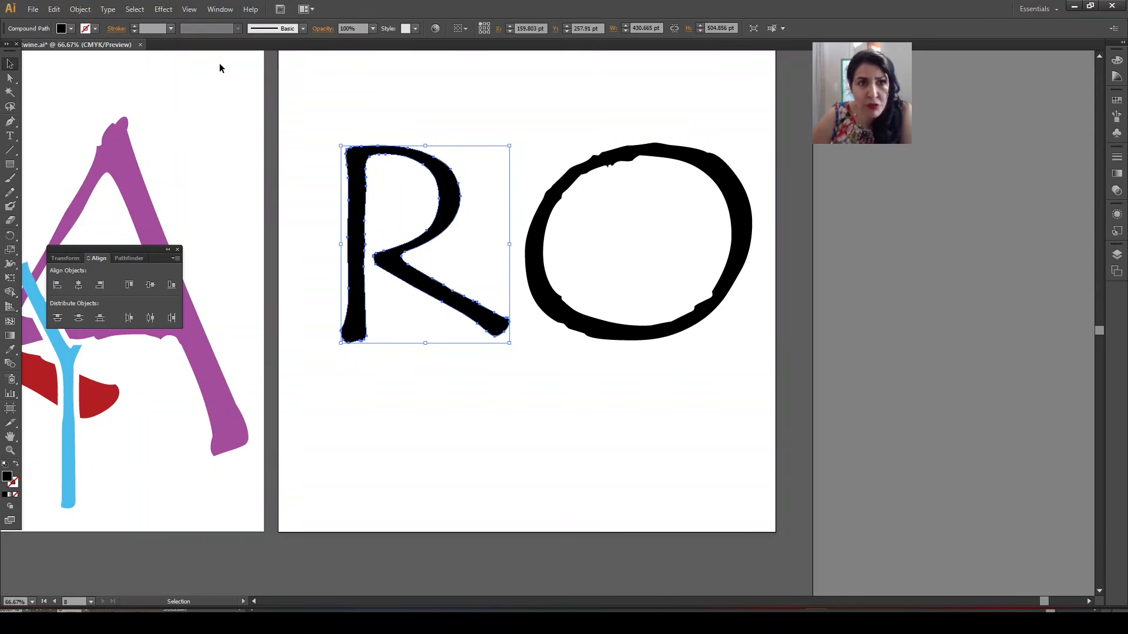
{"action": "left_click", "coordinate": [217, 7]}
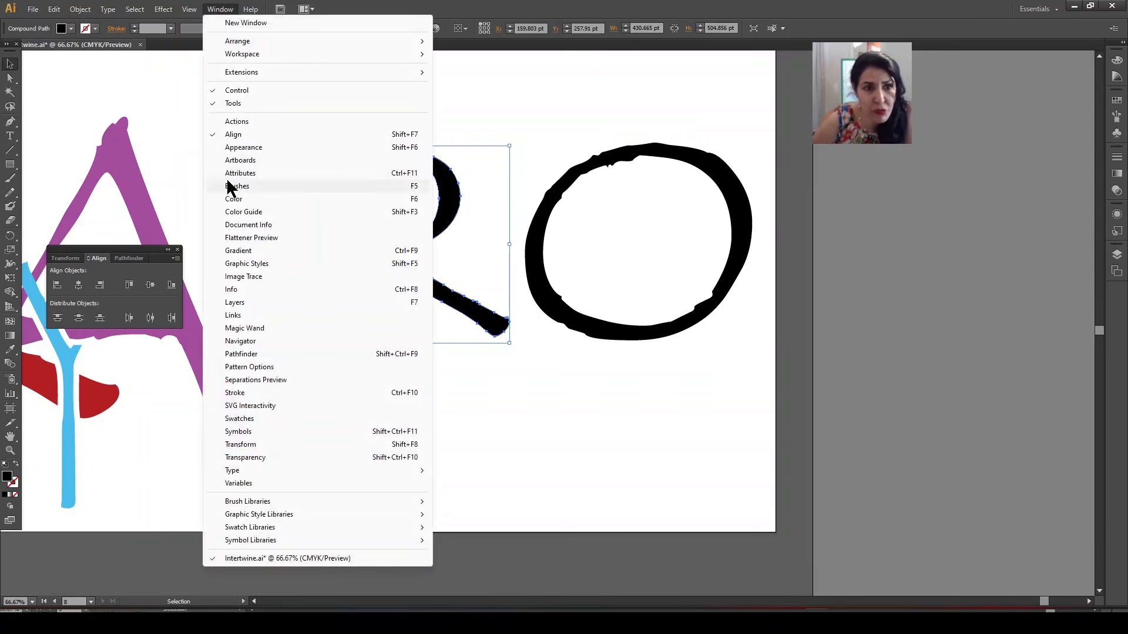
{"action": "left_click", "coordinate": [224, 198]}
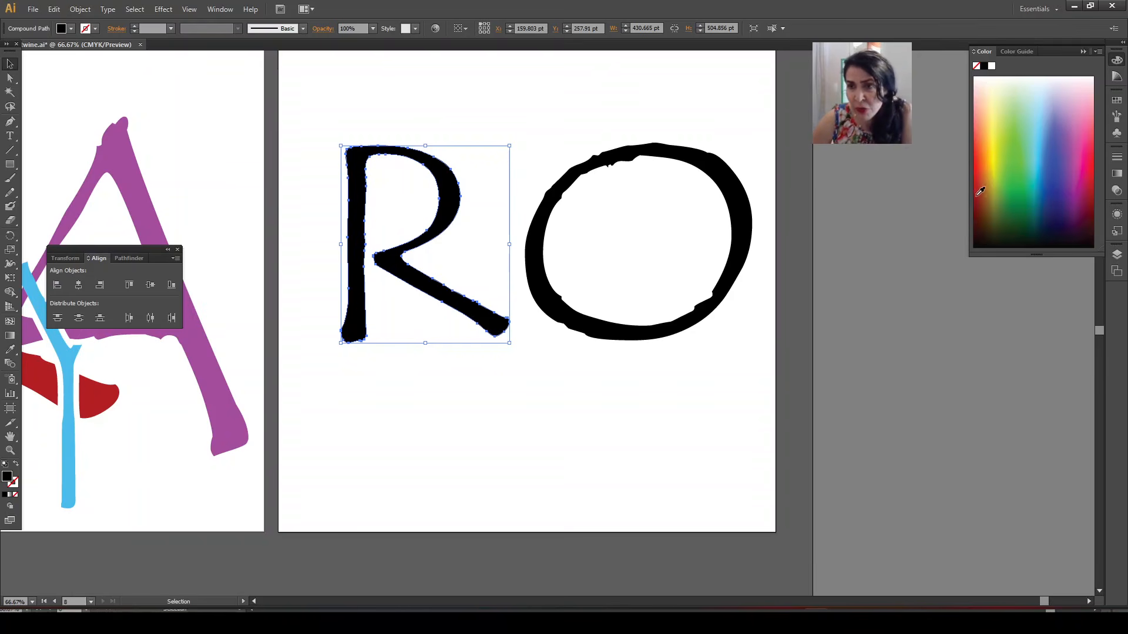
{"action": "left_click", "coordinate": [980, 176]}
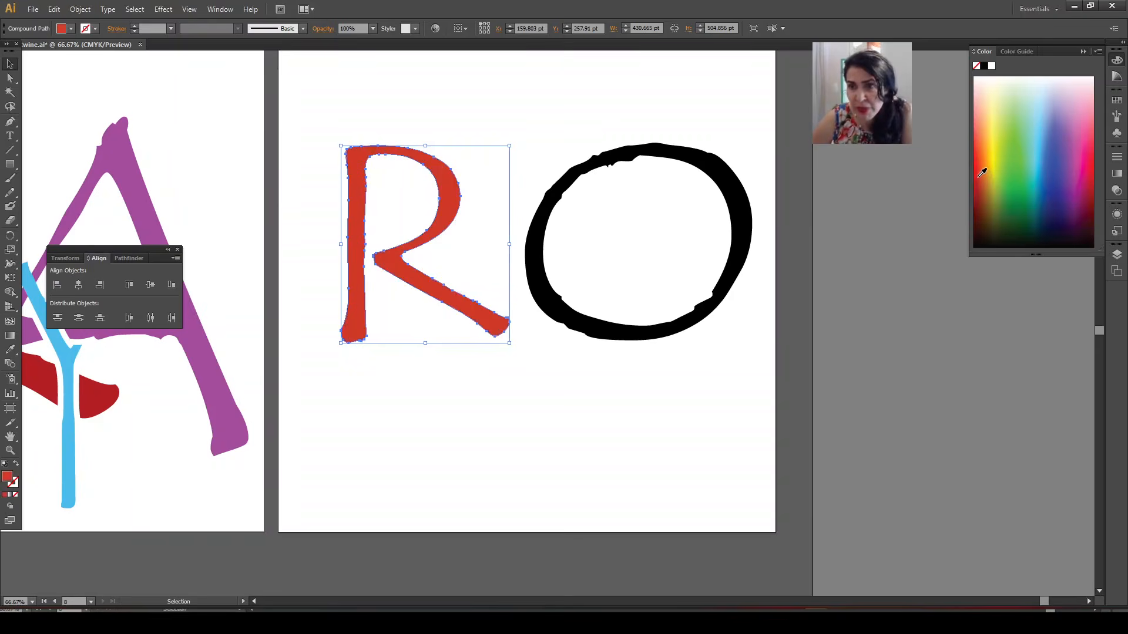
{"action": "left_click", "coordinate": [590, 165]}
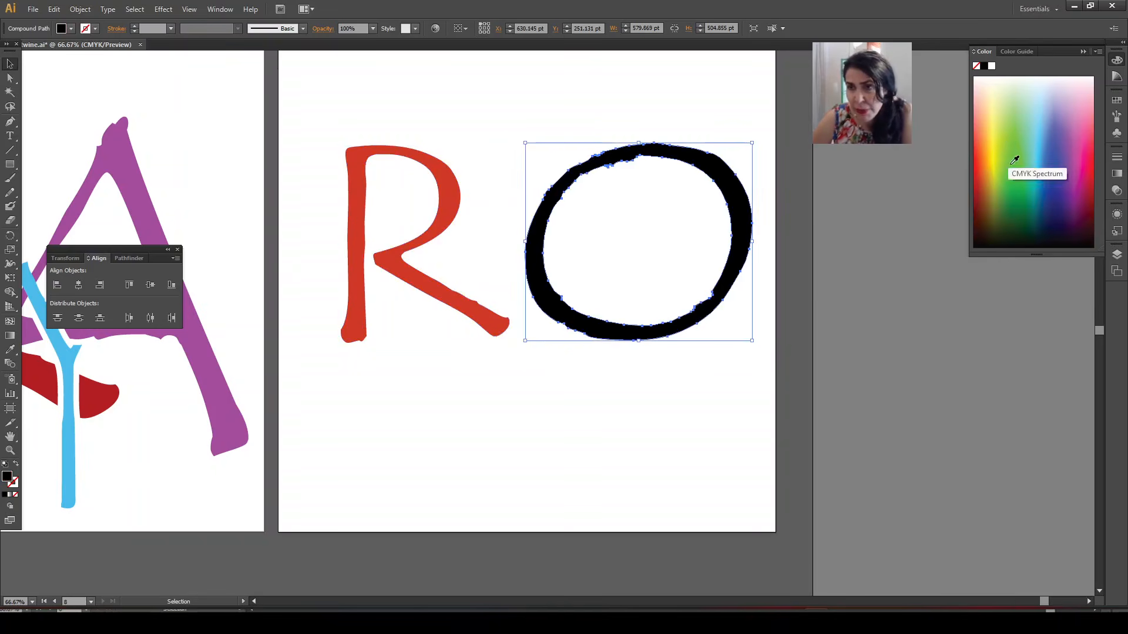
{"action": "left_click", "coordinate": [1019, 211]}
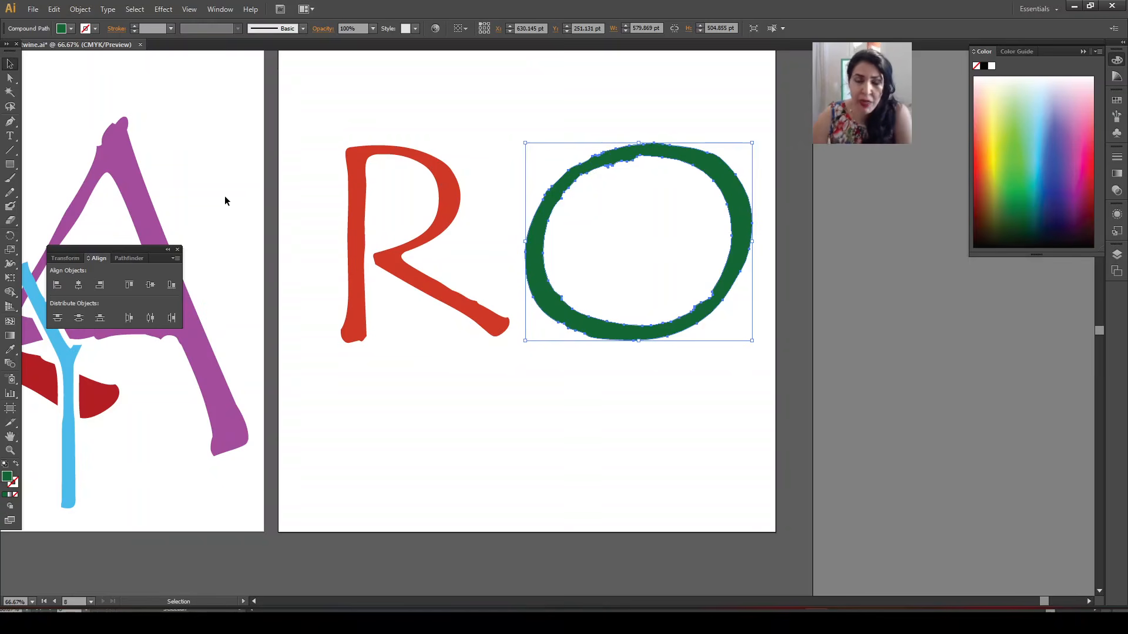
- Enlarge the R to about 956 by 841 pt and place it so its bowl overlaps the O
{"action": "left_click", "coordinate": [408, 238]}
{"action": "left_click", "coordinate": [421, 243]}
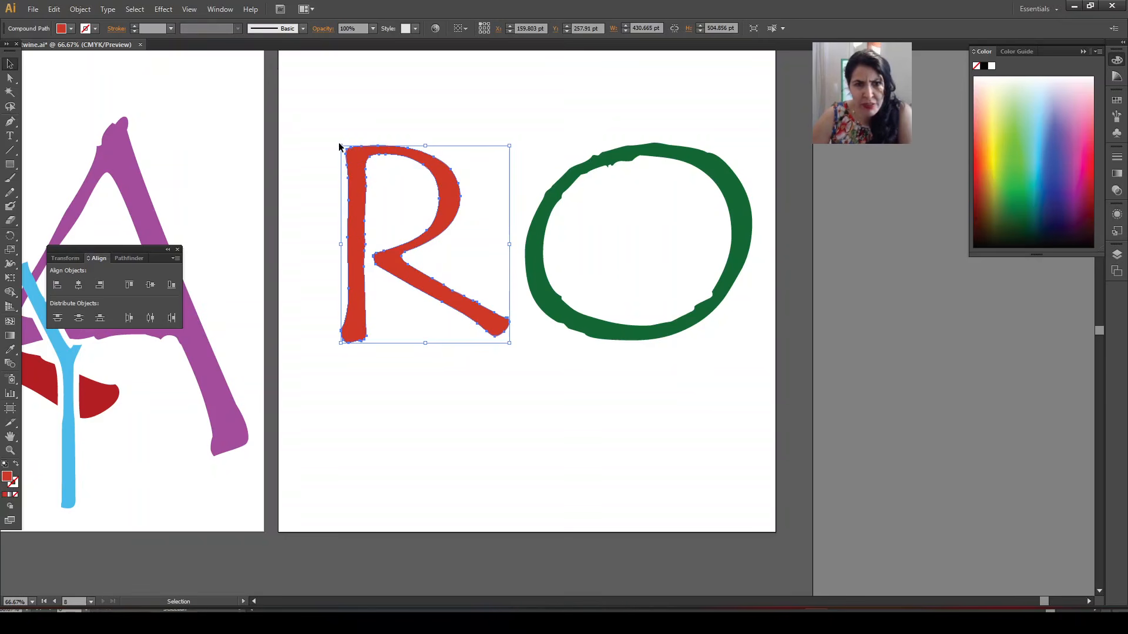
{"action": "left_click_drag", "start_coordinate": [341, 146], "coordinate": [254, 84]}
{"action": "left_click_drag", "start_coordinate": [420, 153], "coordinate": [598, 184]}
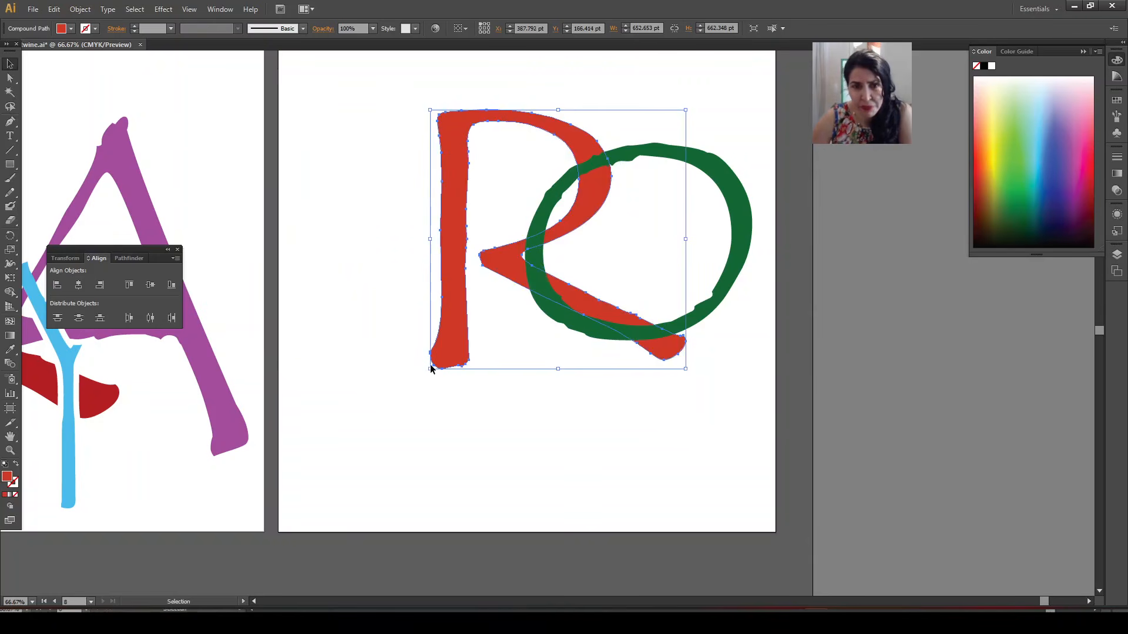
{"action": "left_click_drag", "start_coordinate": [428, 370], "coordinate": [311, 438]}
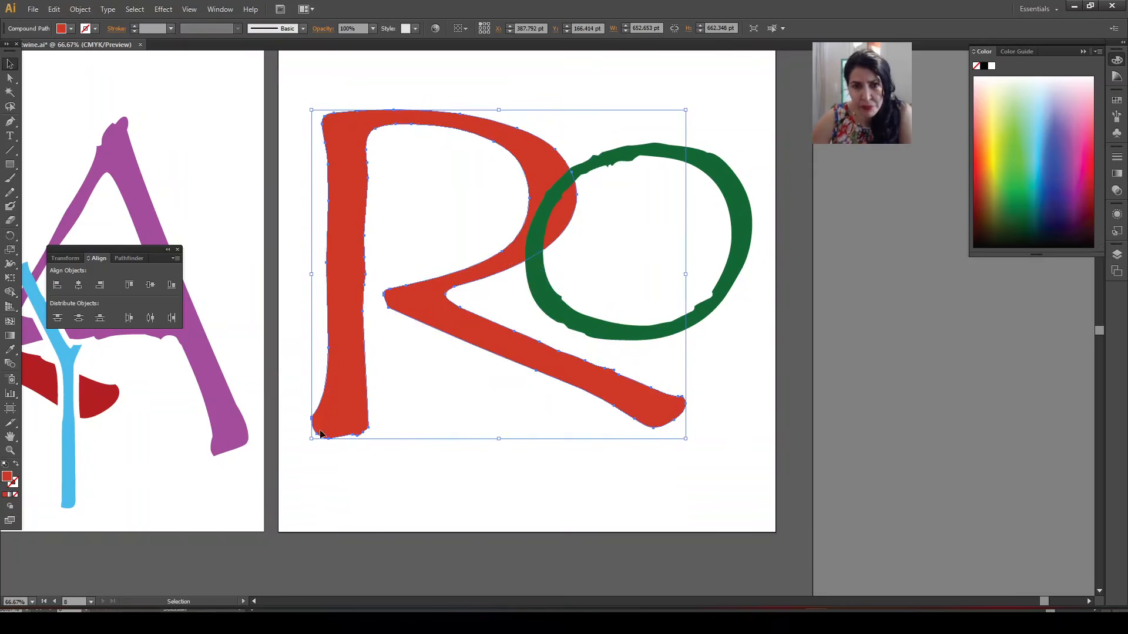
- Move the whole R to about X 209 pt, Y 182 pt, so its bowl reaches further into the O
{"action": "key", "text": "a"}
{"action": "left_click_drag", "start_coordinate": [474, 287], "coordinate": [523, 297]}
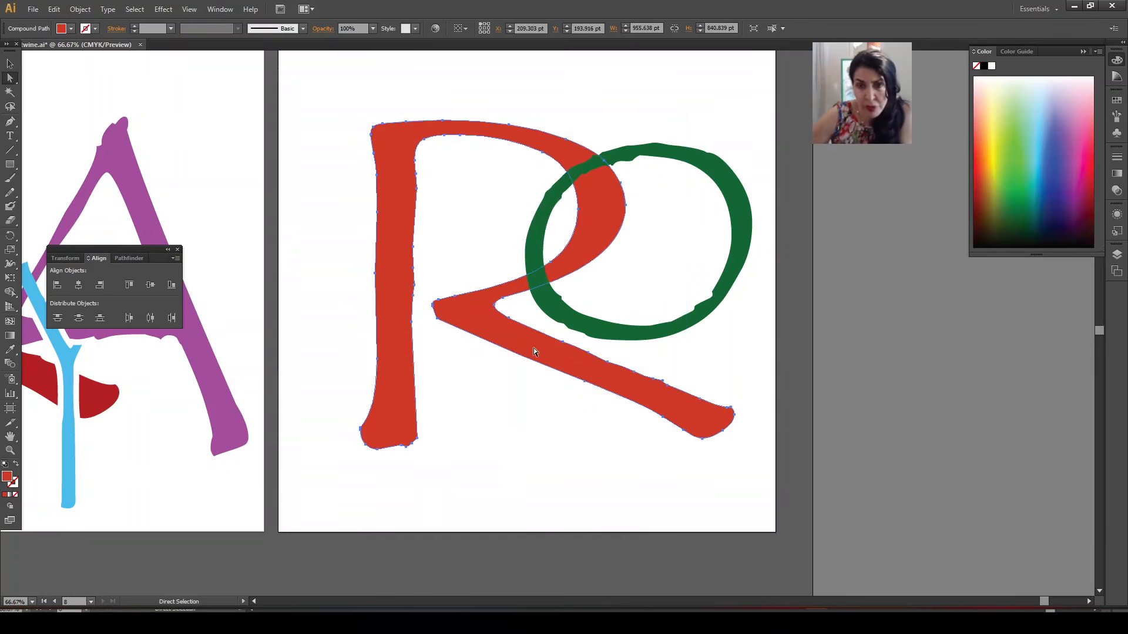
{"action": "key", "text": "Up"}
{"action": "key", "text": "Up"}
{"action": "key", "text": "Up"}
{"action": "key", "text": "Up"}
{"action": "key", "text": "Up"}
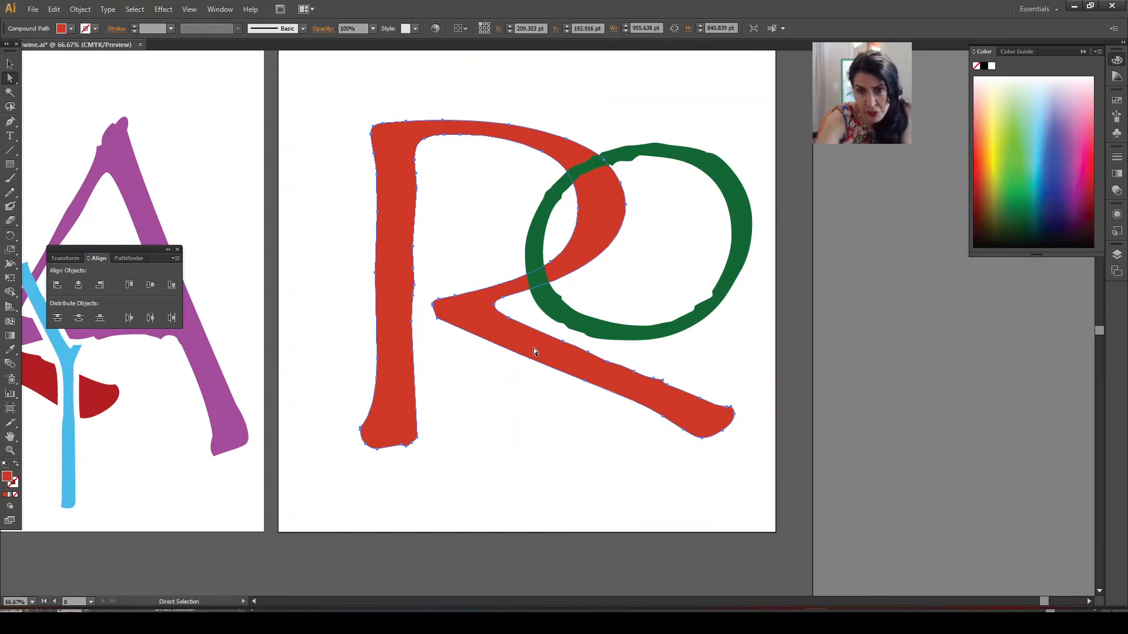
{"action": "key", "text": "Up"}
{"action": "key", "text": "Up"}
{"action": "key", "text": "Down"}
{"action": "key", "text": "Down"}
{"action": "key", "text": "Down"}
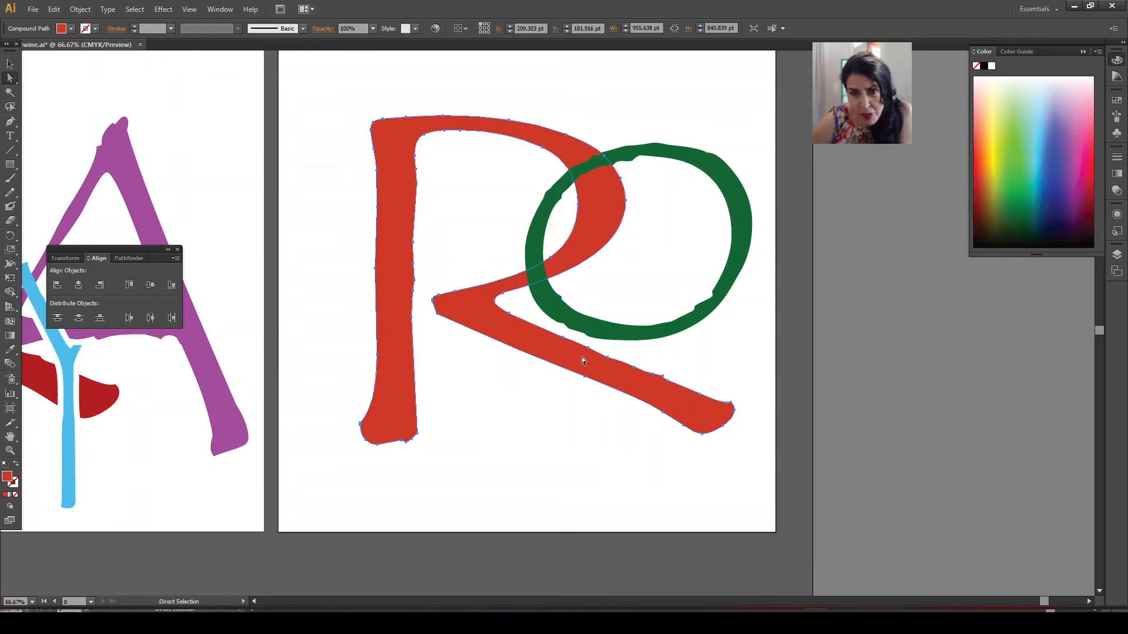
- Raise the anchor point midway along the lower edge of the R's leg to about Y 825 pt, making the leg thinner there
{"action": "left_click", "coordinate": [585, 378]}
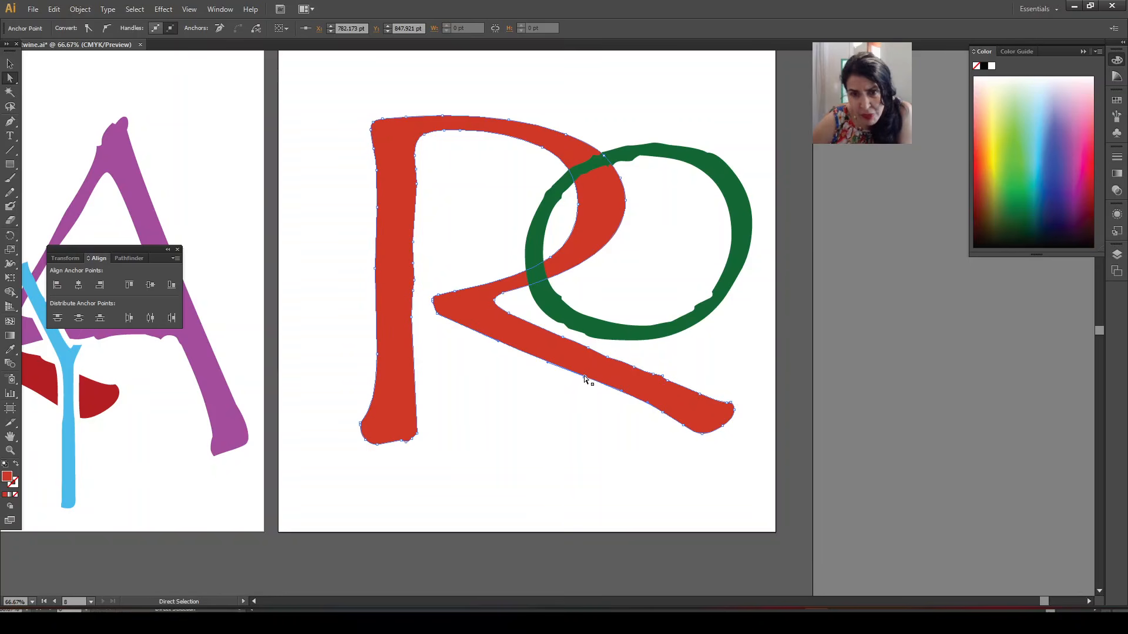
{"action": "key", "text": "Up"}
{"action": "key", "text": "Up"}
{"action": "key", "text": "Up"}
{"action": "key", "text": "Up"}
{"action": "key", "text": "Up"}
{"action": "key", "text": "Up"}
{"action": "key", "text": "Up"}
{"action": "key", "text": "Up"}
{"action": "key", "text": "Up"}
{"action": "key", "text": "Up"}
{"action": "key", "text": "Up"}
{"action": "key", "text": "Up"}
{"action": "key", "text": "Up"}
{"action": "key", "text": "Up"}
{"action": "key", "text": "Up"}
{"action": "key", "text": "Up"}
{"action": "key", "text": "Up"}
{"action": "key", "text": "Up"}
{"action": "key", "text": "Up"}
{"action": "key", "text": "Up"}
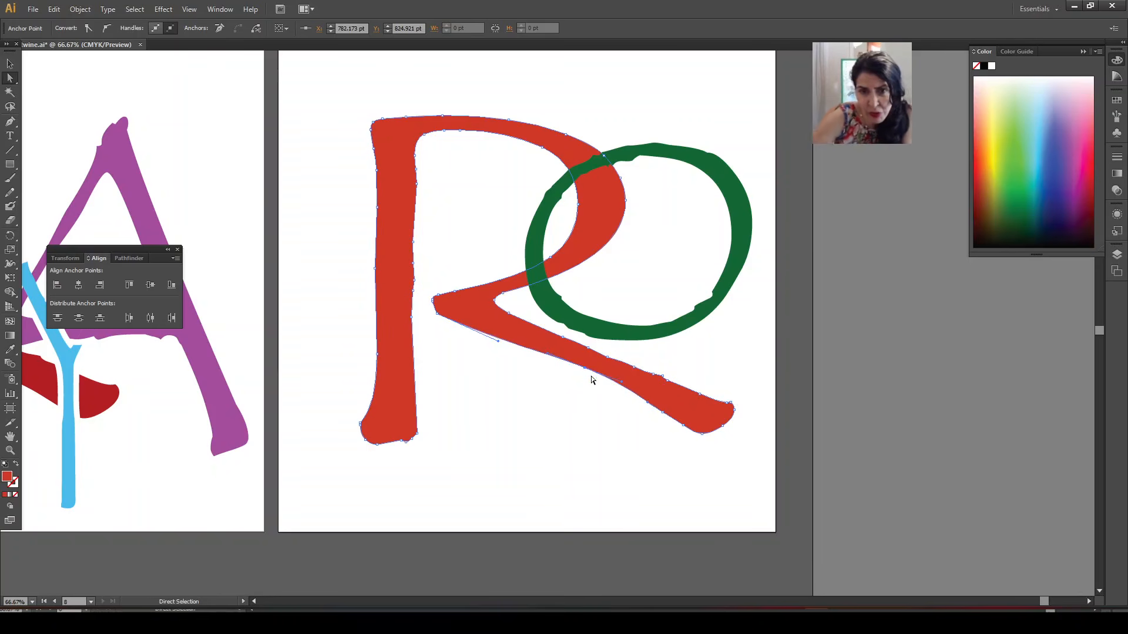
- Adjust anchor points along the R's leg and move the letter to about X 301 pt, Y 53 pt, so the leg crosses the O
{"action": "left_click_drag", "start_coordinate": [495, 360], "coordinate": [752, 472]}
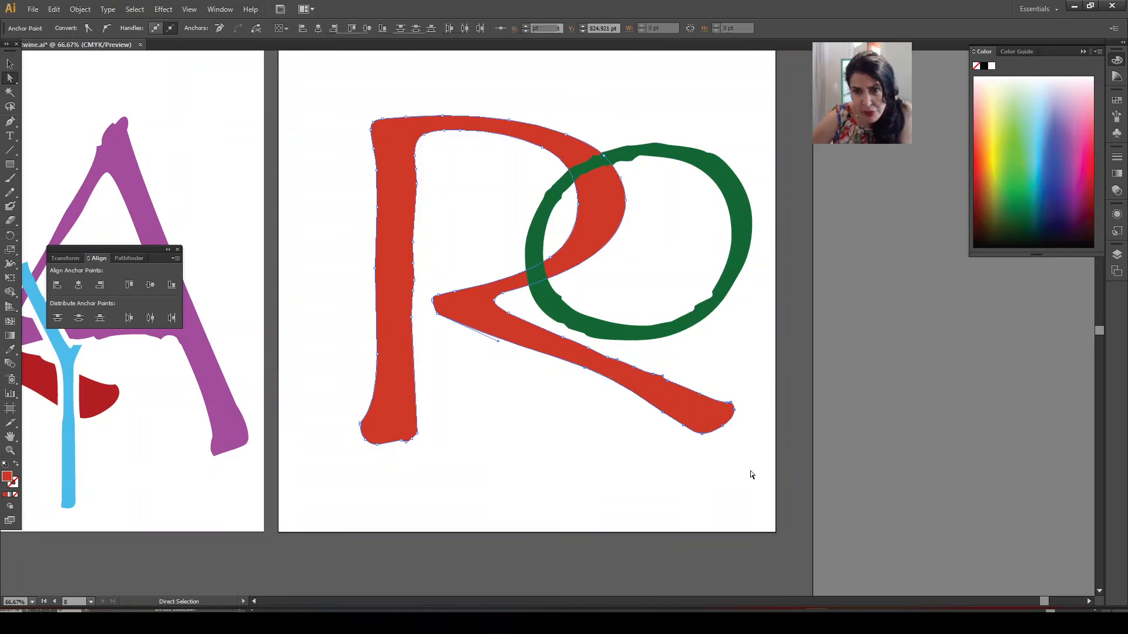
{"action": "mouse_move", "coordinate": [701, 397]}
{"action": "left_mouse_down"}
{"action": "mouse_move", "coordinate": [709, 390]}
{"action": "mouse_move", "coordinate": [699, 417]}
{"action": "left_mouse_up"}
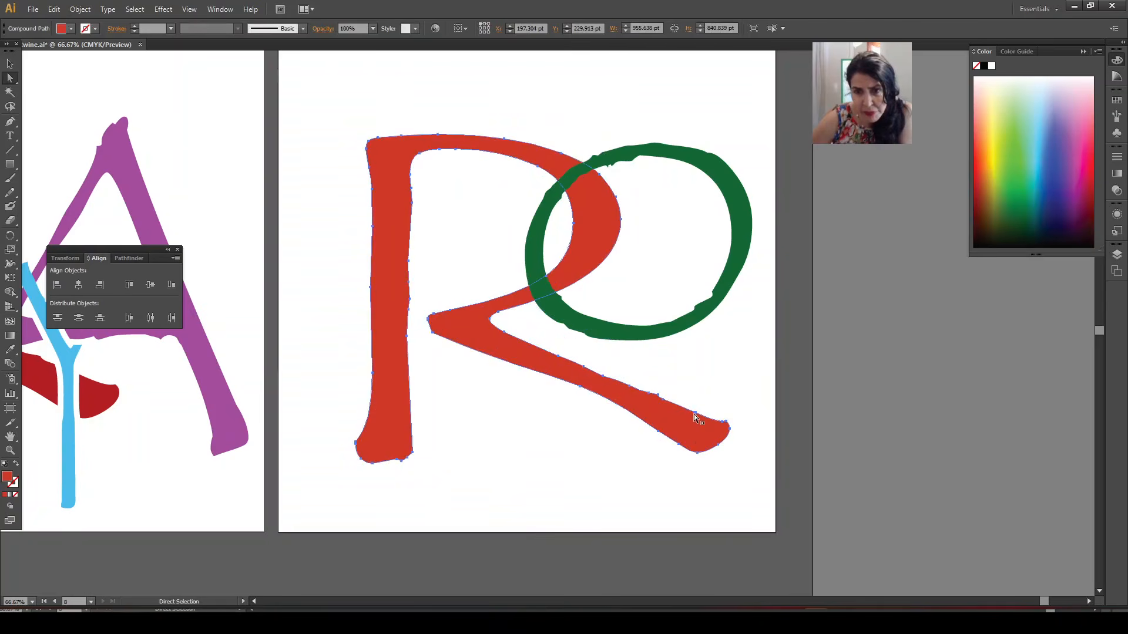
{"action": "left_click_drag", "start_coordinate": [700, 410], "coordinate": [708, 404]}
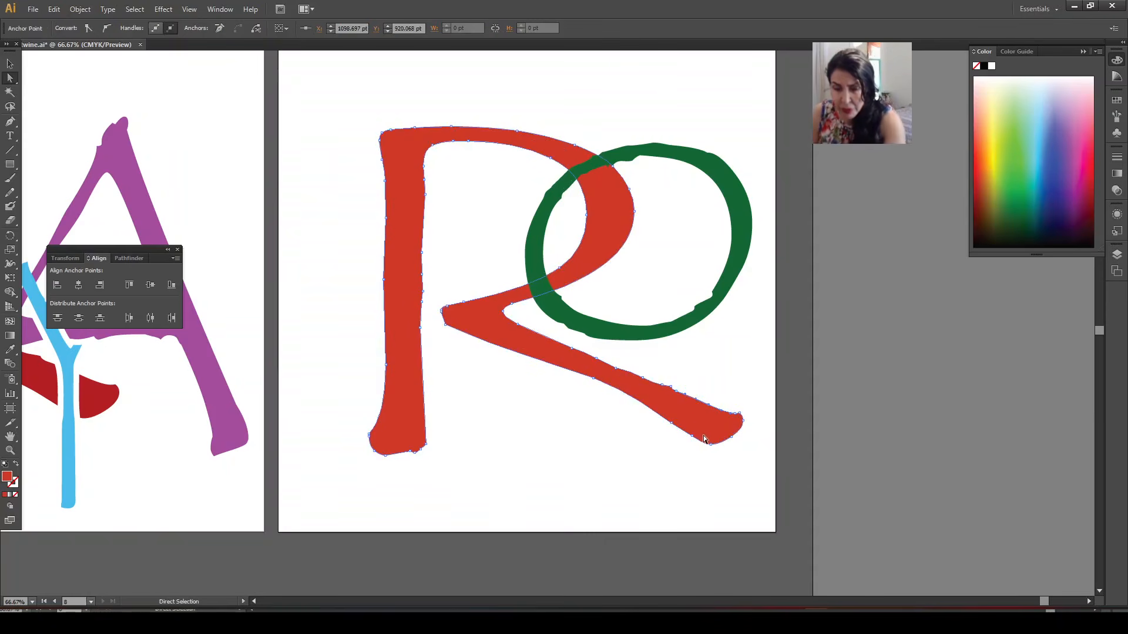
{"action": "left_click_drag", "start_coordinate": [561, 337], "coordinate": [610, 366]}
{"action": "left_click", "coordinate": [595, 357]}
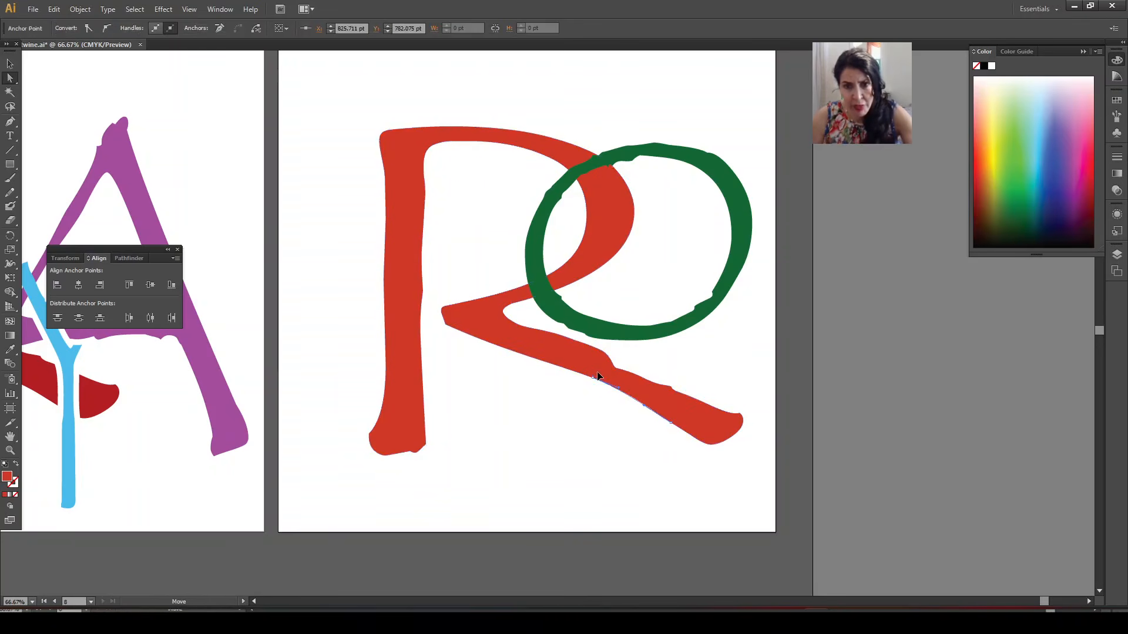
{"action": "left_click", "coordinate": [592, 383]}
{"action": "left_click_drag", "start_coordinate": [588, 375], "coordinate": [589, 369]}
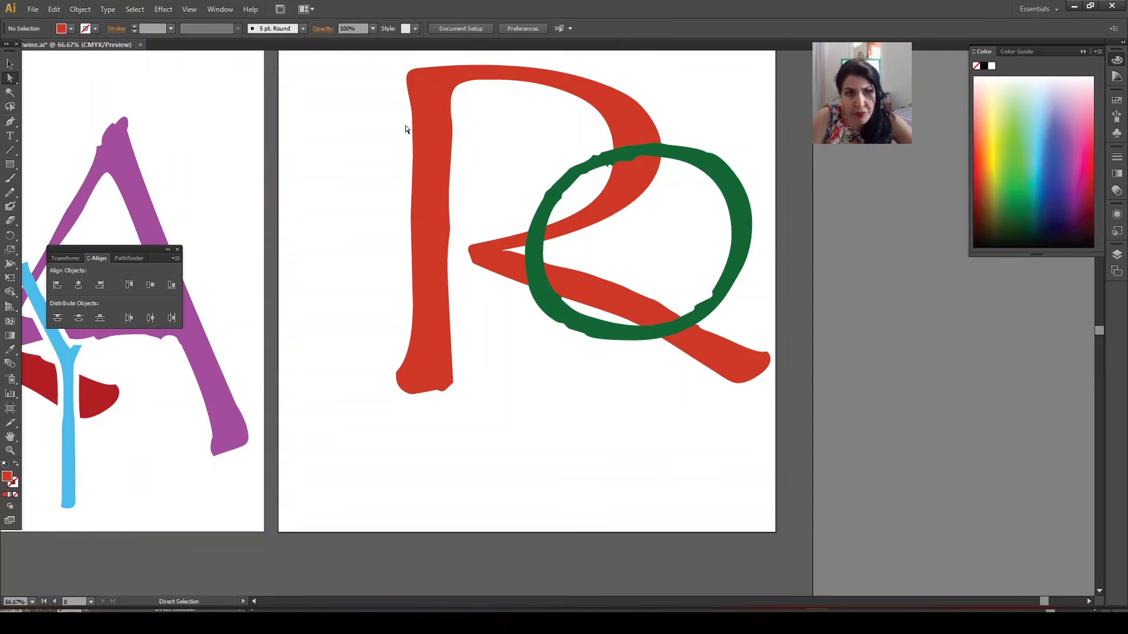
- Try setting only the R to 50% opacity
{"action": "left_click", "coordinate": [432, 83]}
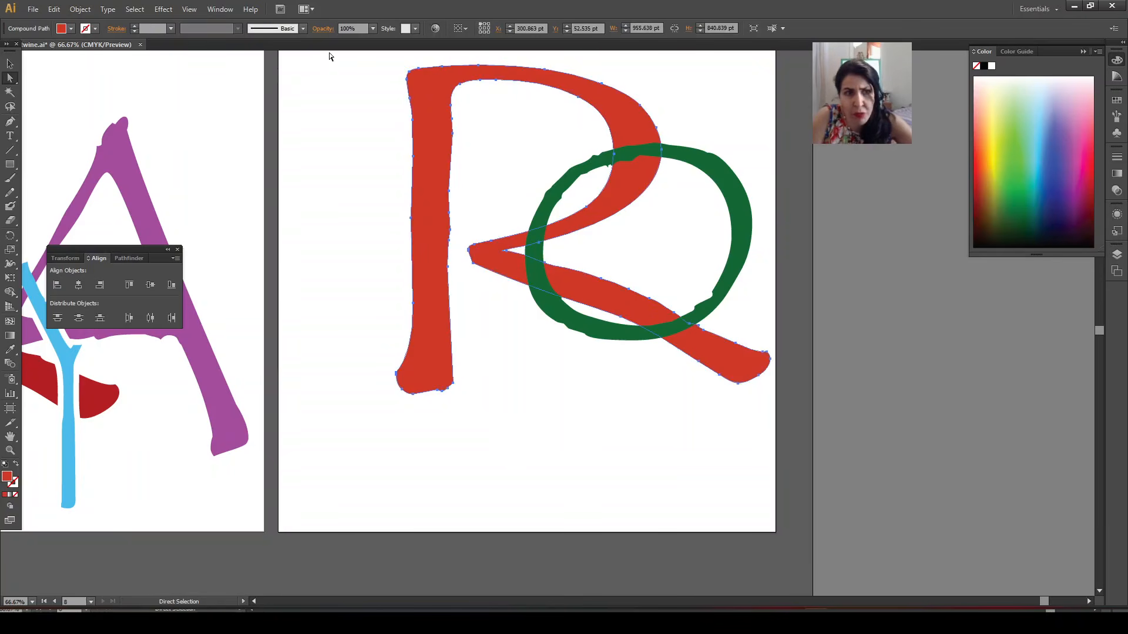
{"action": "left_click", "coordinate": [9, 64]}
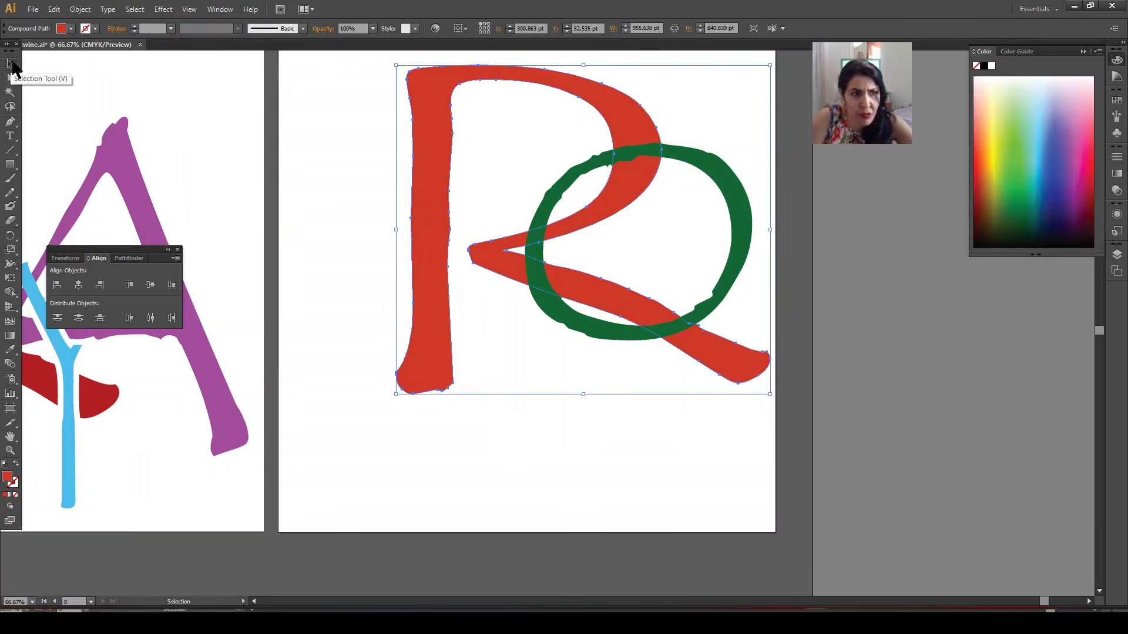
{"action": "left_click", "coordinate": [372, 28]}
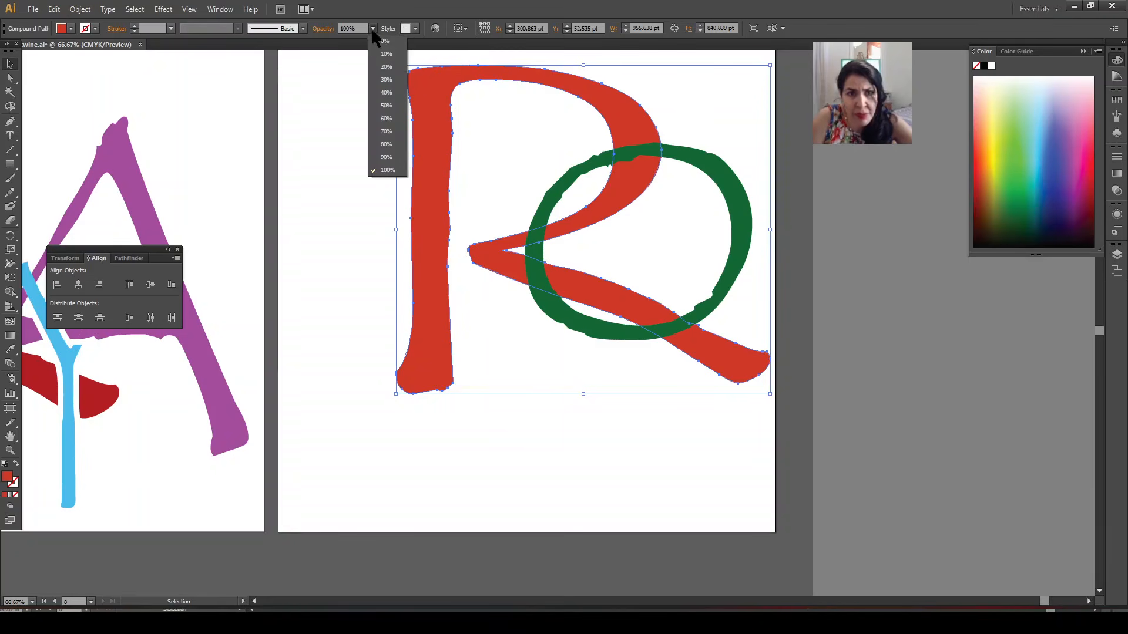
{"action": "left_click", "coordinate": [386, 104]}
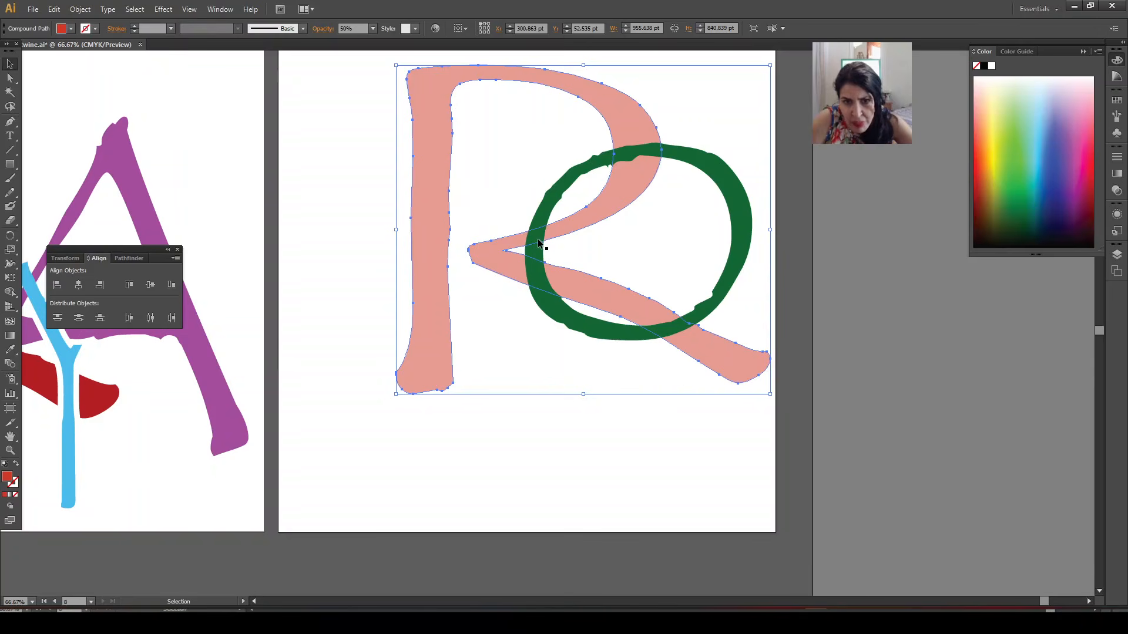
{"action": "left_click", "coordinate": [691, 163]}
{"action": "key", "text": "ctrl+z"}
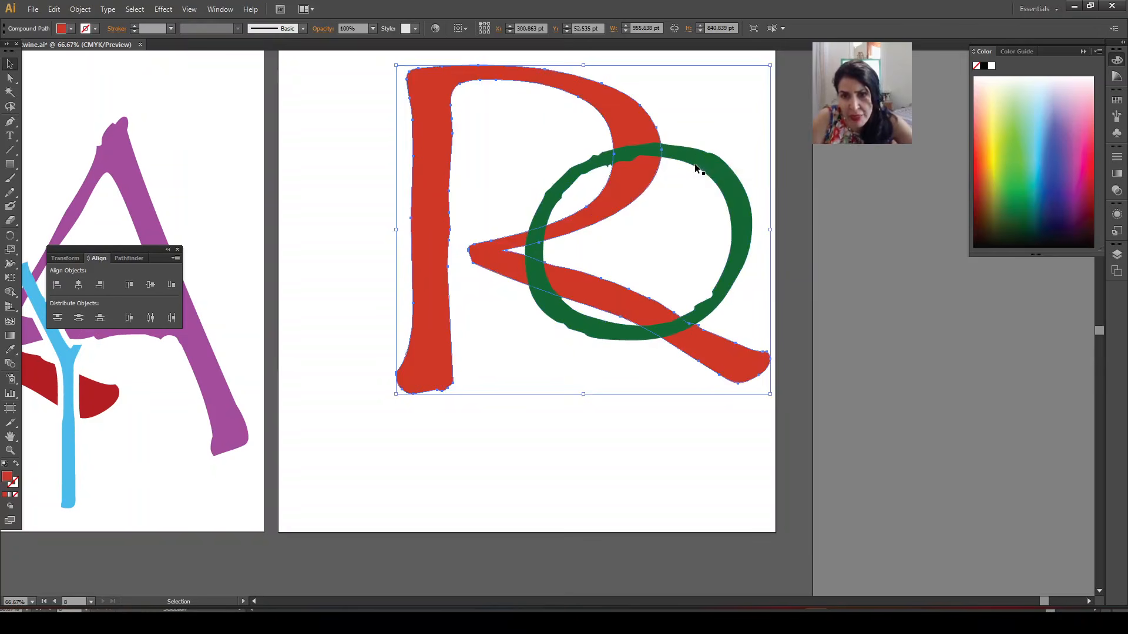
- Bring the green O to the front of the stacking order
{"action": "left_click", "coordinate": [699, 163]}
{"action": "right_click", "coordinate": [699, 163]}
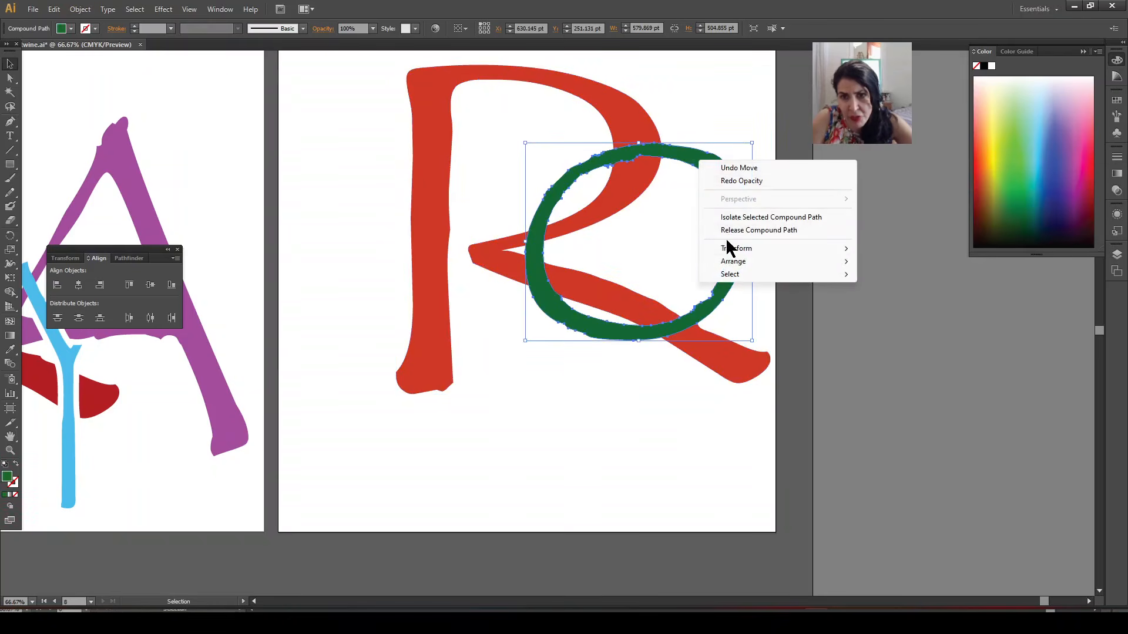
{"action": "mouse_move", "coordinate": [731, 263]}
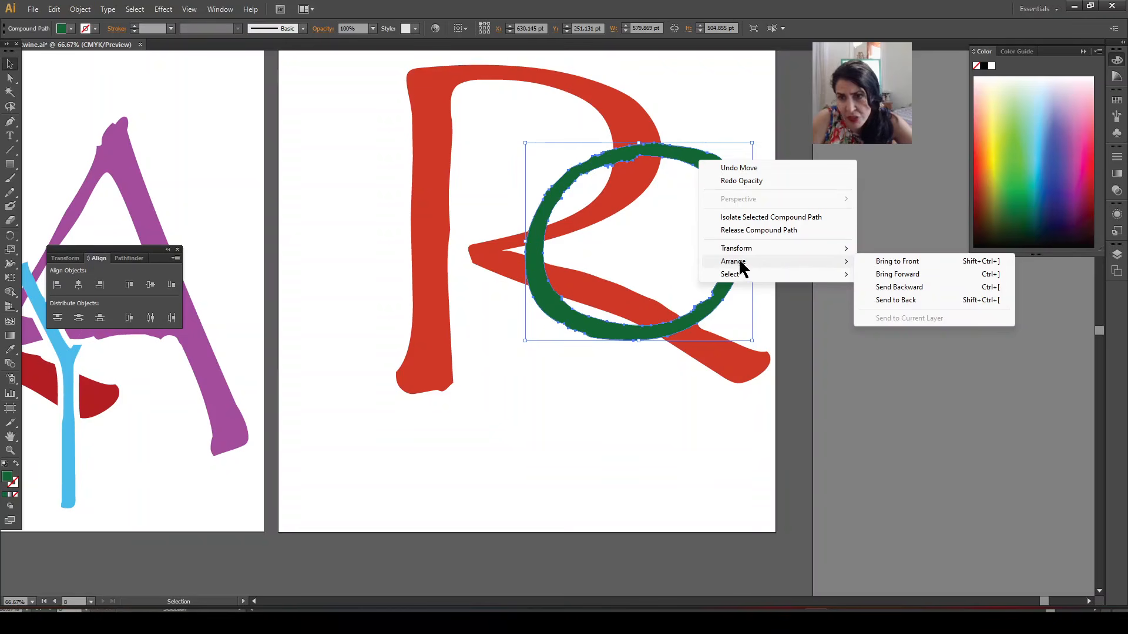
{"action": "left_click", "coordinate": [898, 261]}
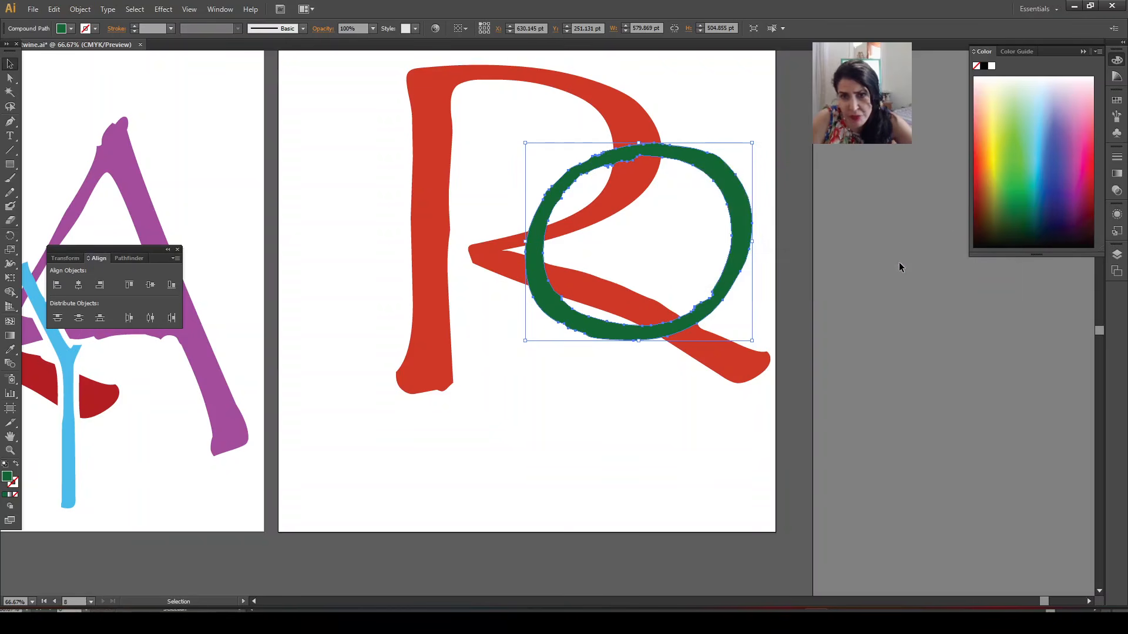
- Set the opacity of both the R and the O to 50%, leaving nothing selected
{"action": "left_click_drag", "start_coordinate": [750, 427], "coordinate": [391, 126]}
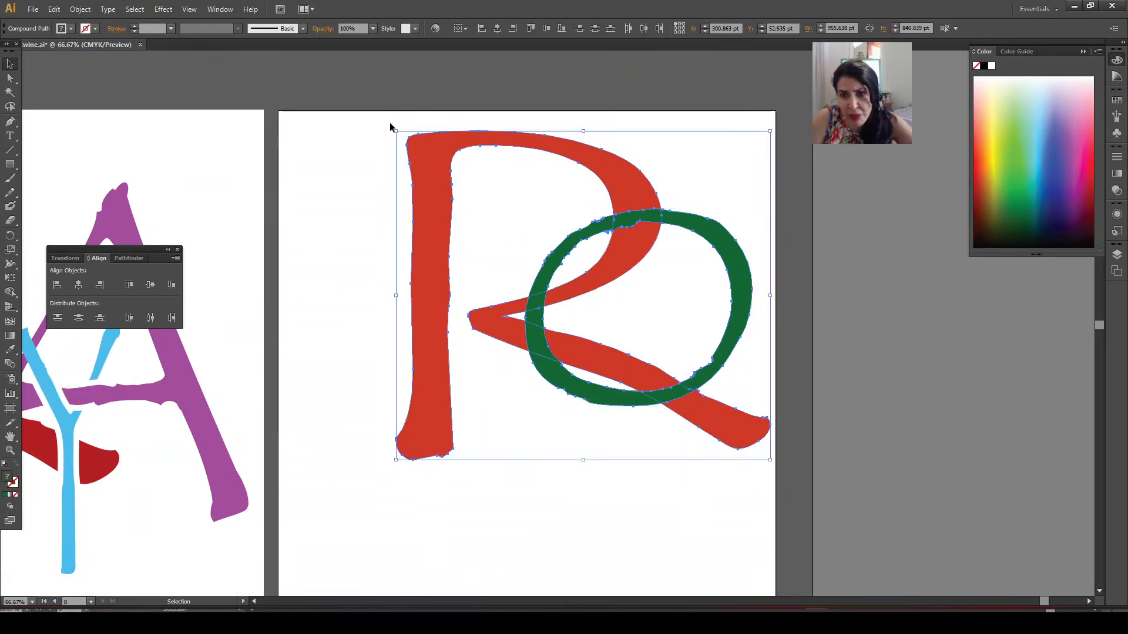
{"action": "left_click", "coordinate": [372, 28]}
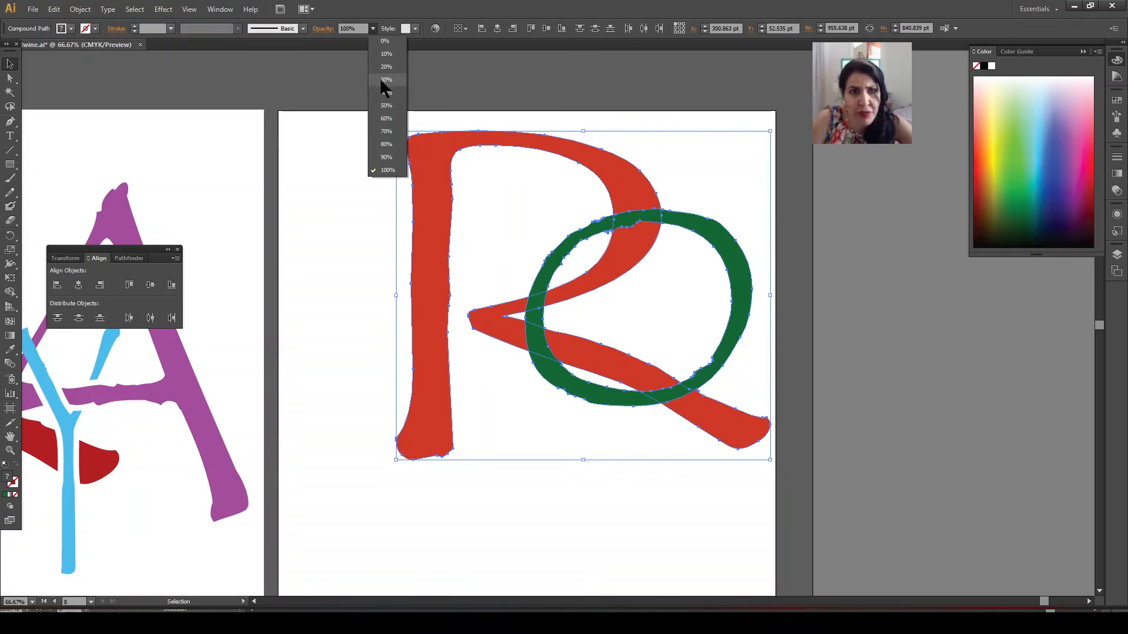
{"action": "left_click", "coordinate": [385, 106]}
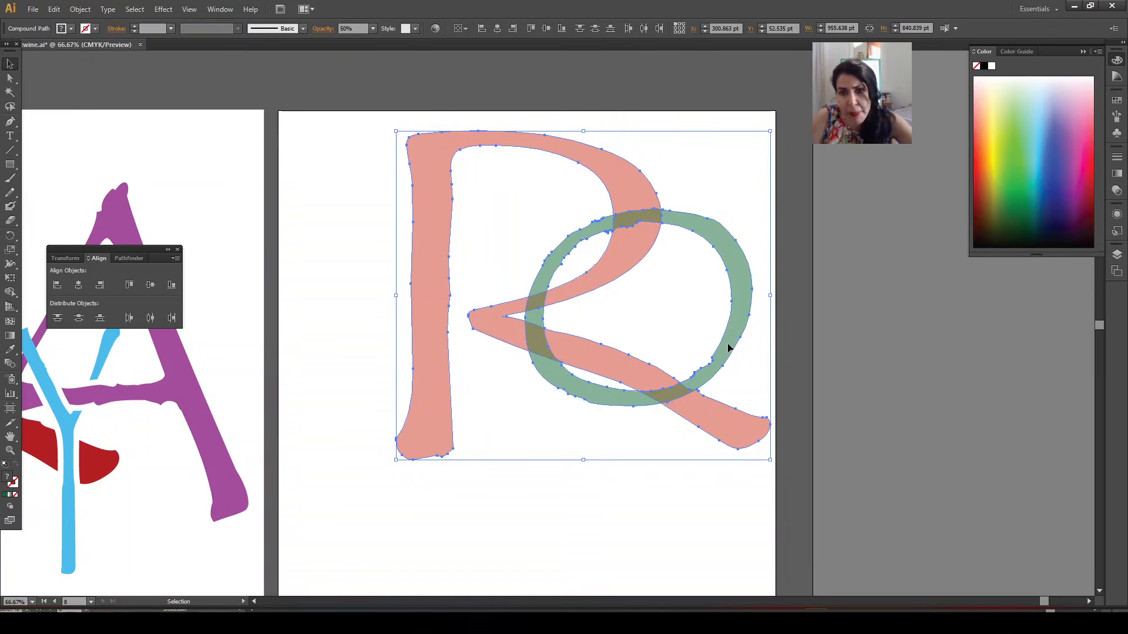
{"action": "left_click", "coordinate": [600, 549]}
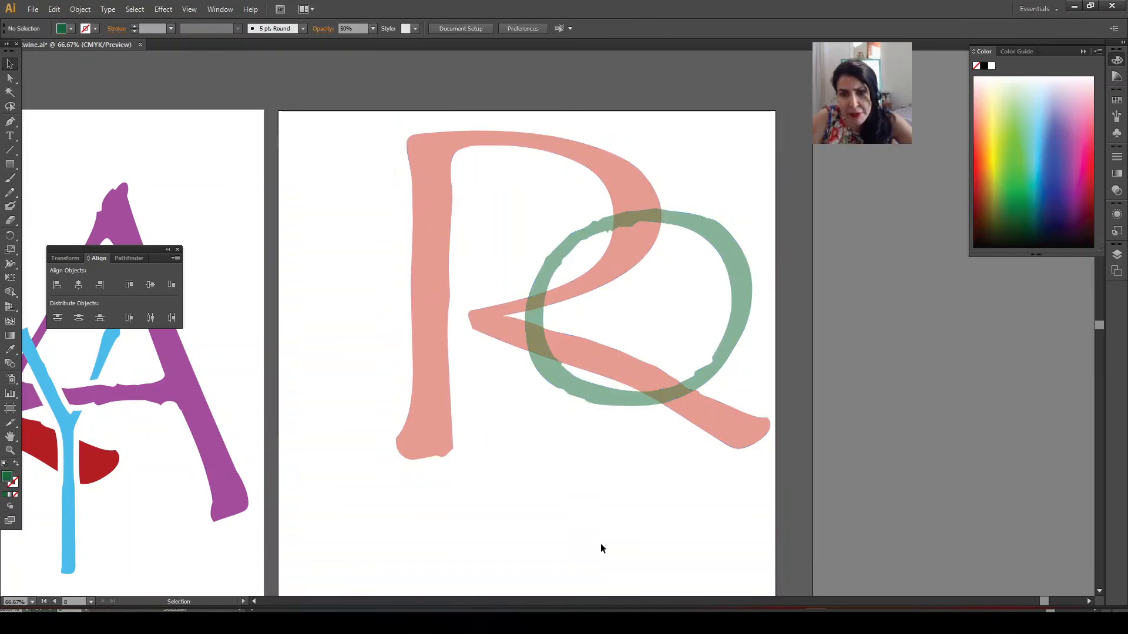
- Select the semi-transparent O and bring it to the front again
{"action": "left_click", "coordinate": [722, 351]}
{"action": "right_click", "coordinate": [724, 351]}
{"action": "mouse_move", "coordinate": [757, 453]}
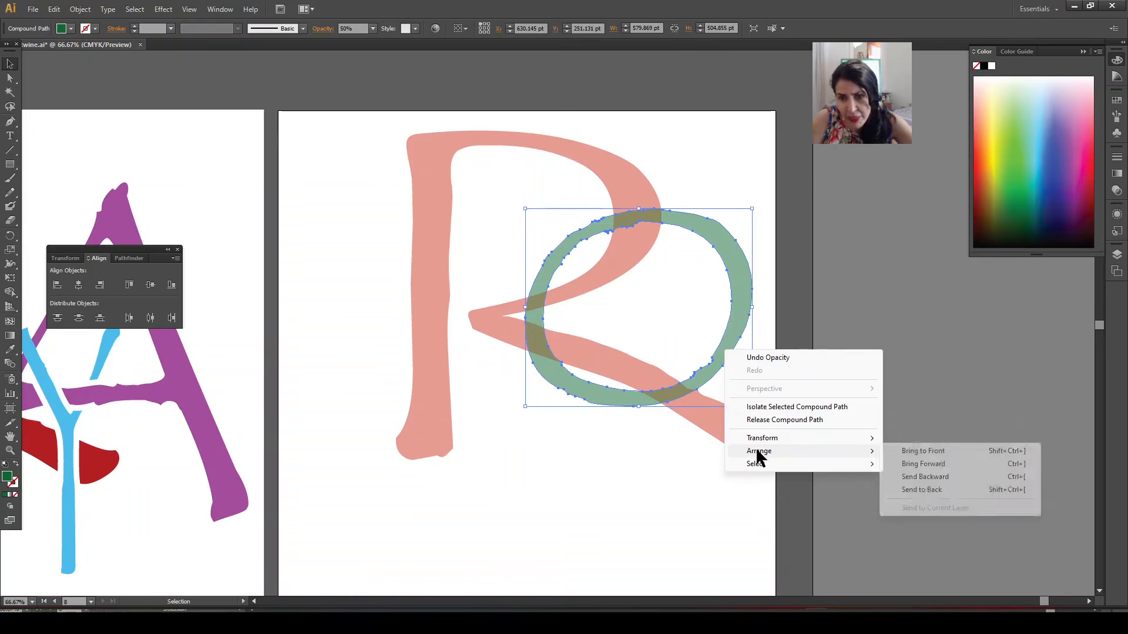
{"action": "left_click", "coordinate": [922, 452]}
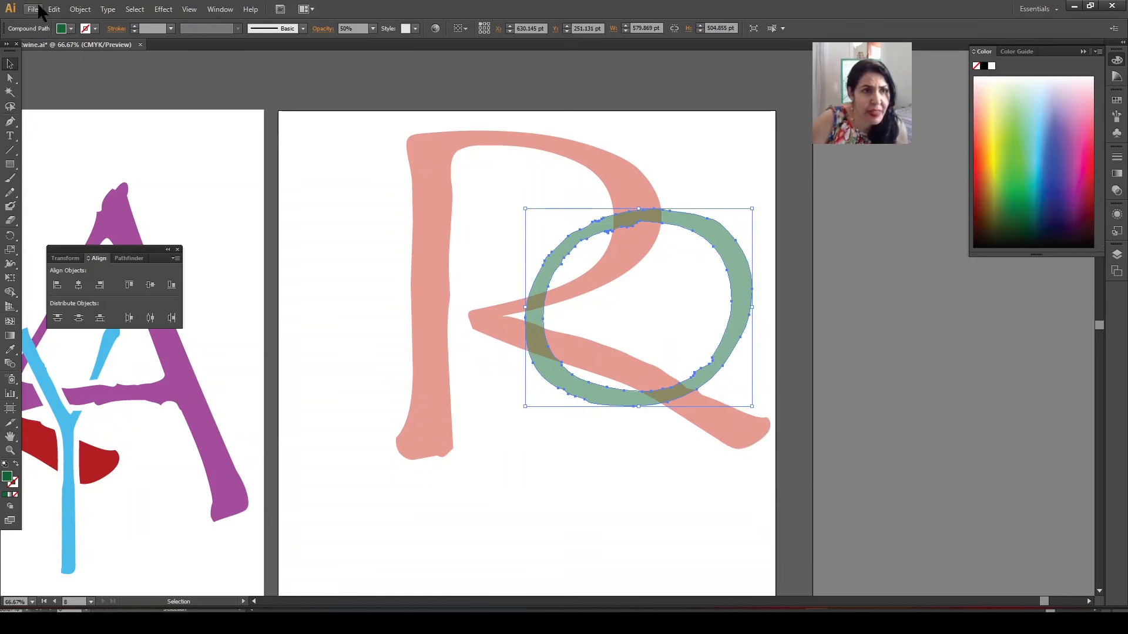
- Offset the green O's path by 17 pt with mitered joins, using the preview
{"action": "left_click", "coordinate": [80, 9]}
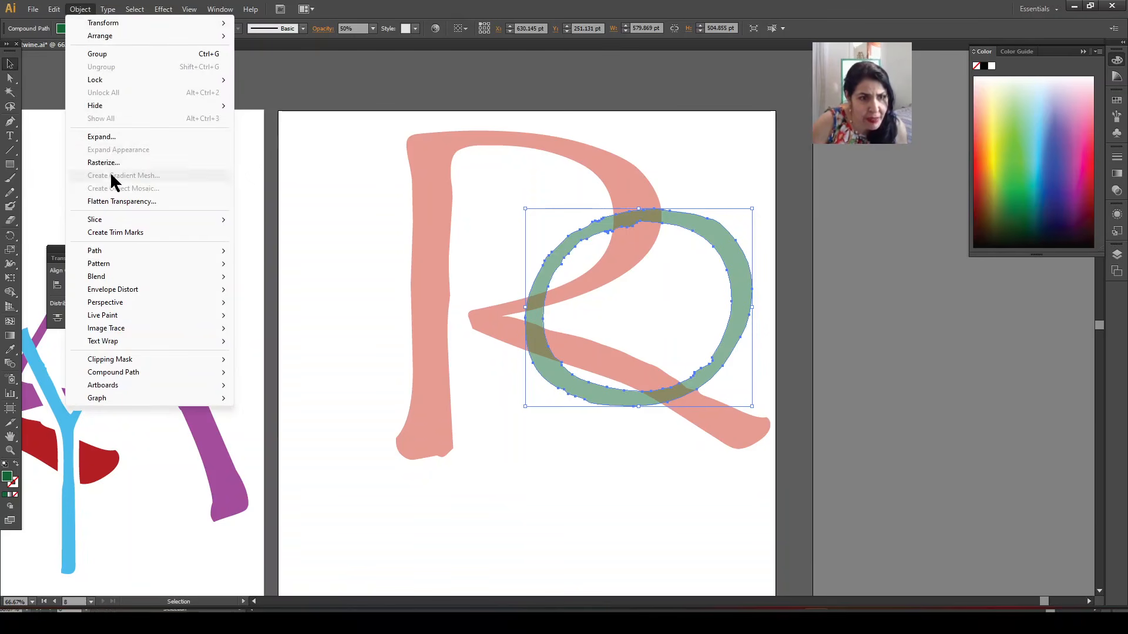
{"action": "mouse_move", "coordinate": [112, 252]}
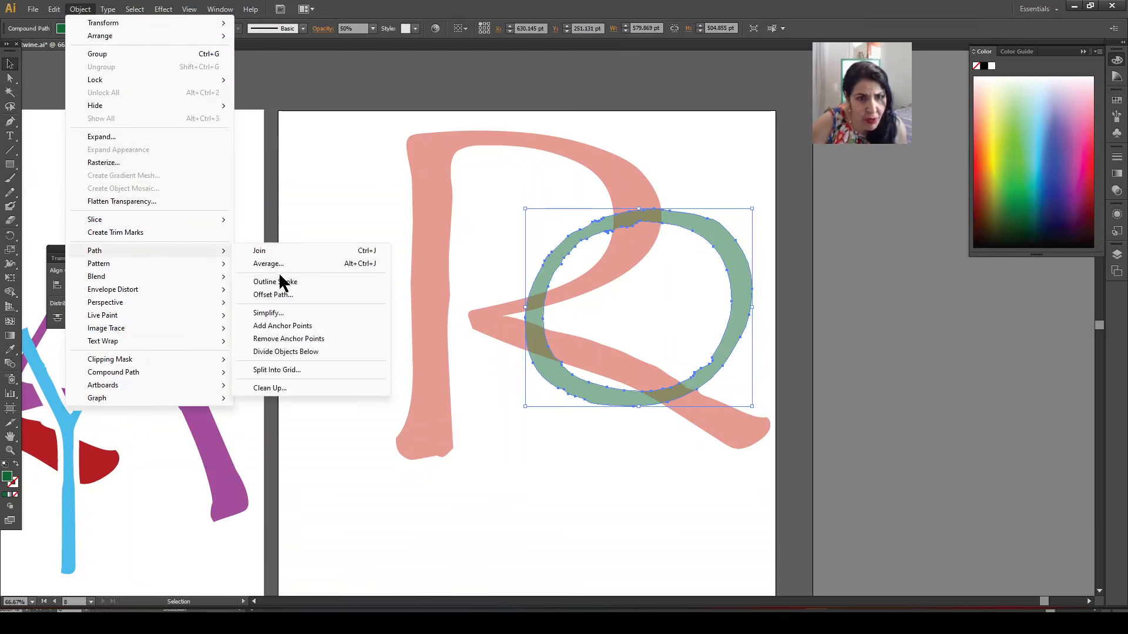
{"action": "left_click", "coordinate": [279, 295]}
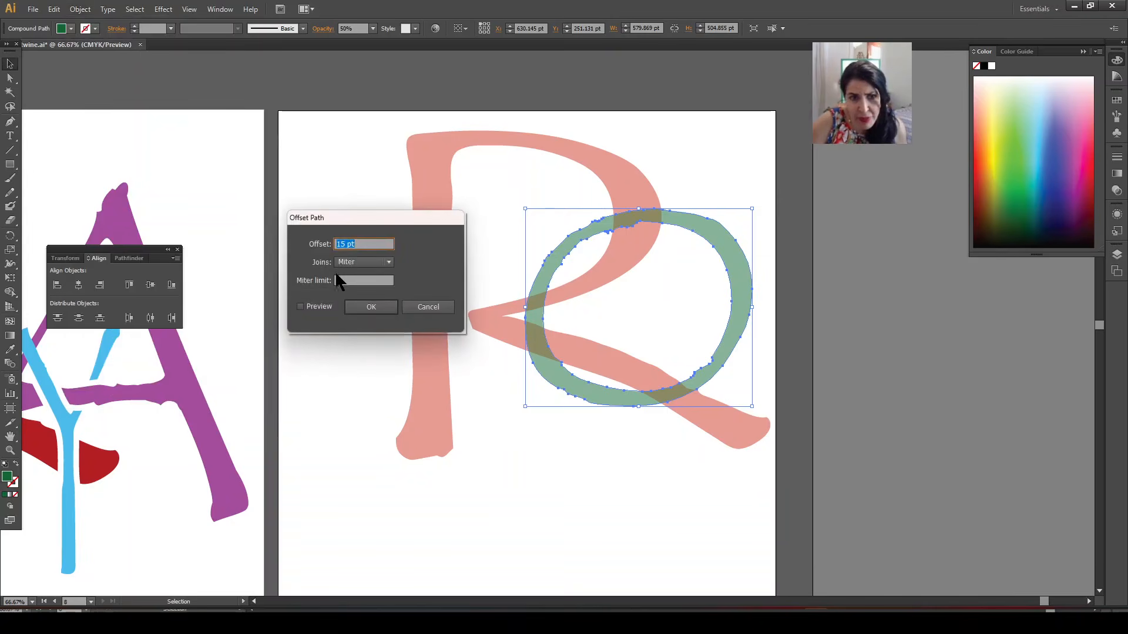
{"action": "left_click", "coordinate": [300, 306]}
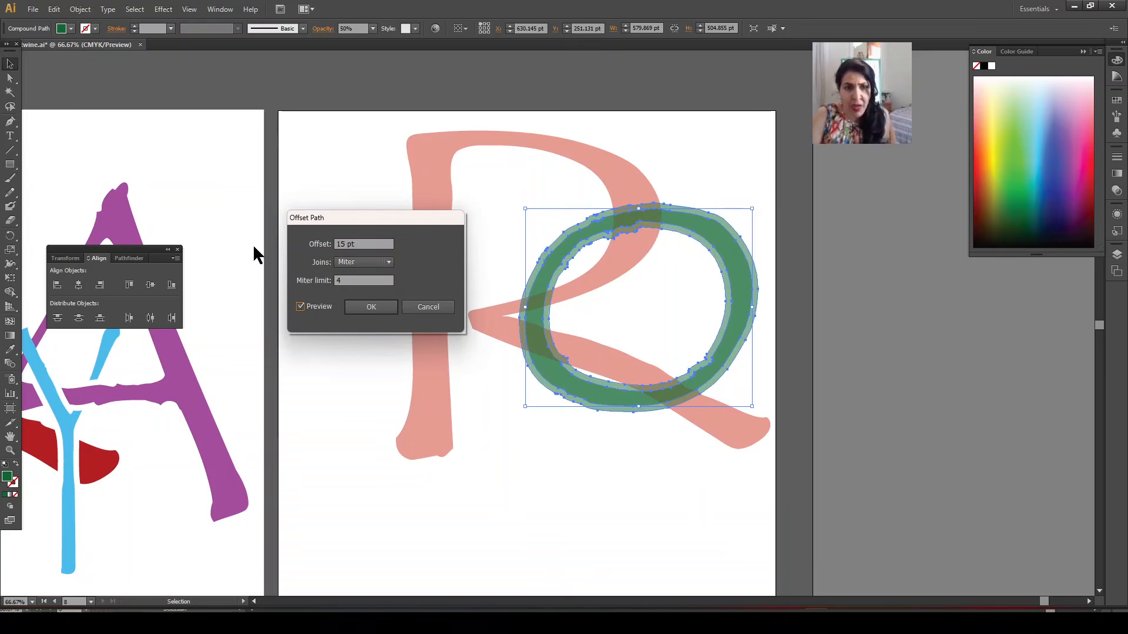
{"action": "left_click", "coordinate": [343, 245]}
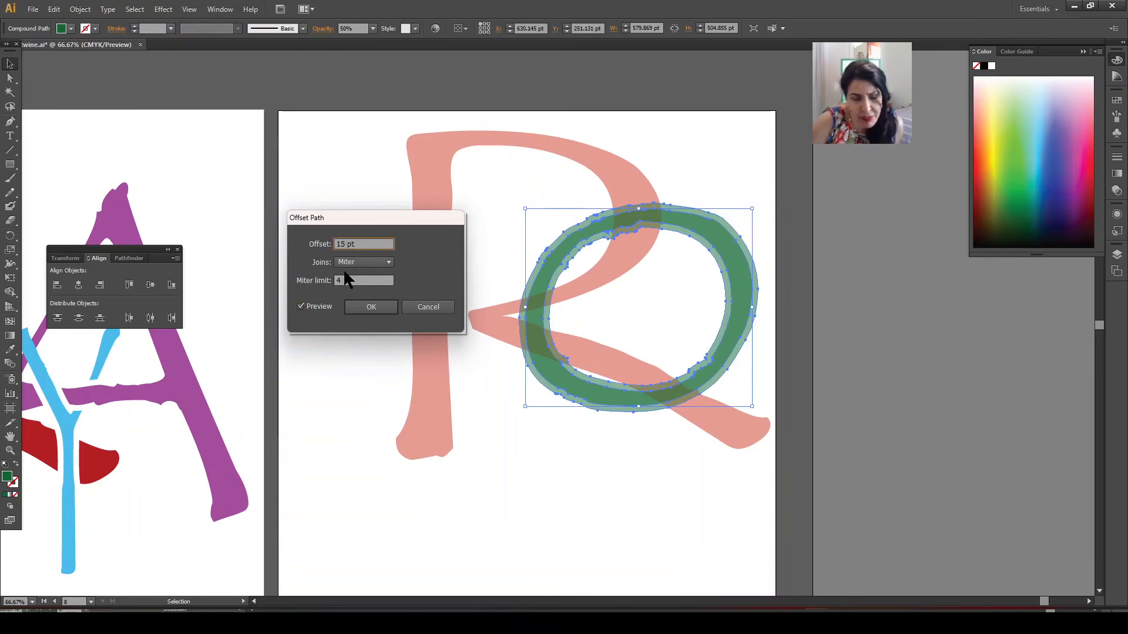
{"action": "type", "text": "1"}
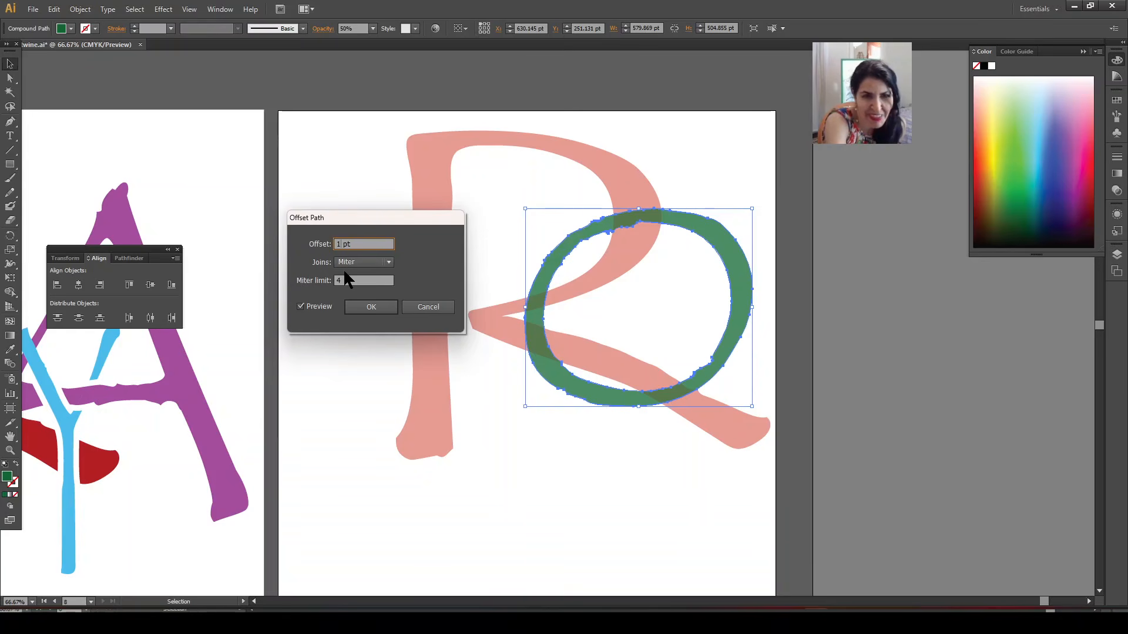
{"action": "type", "text": "7"}
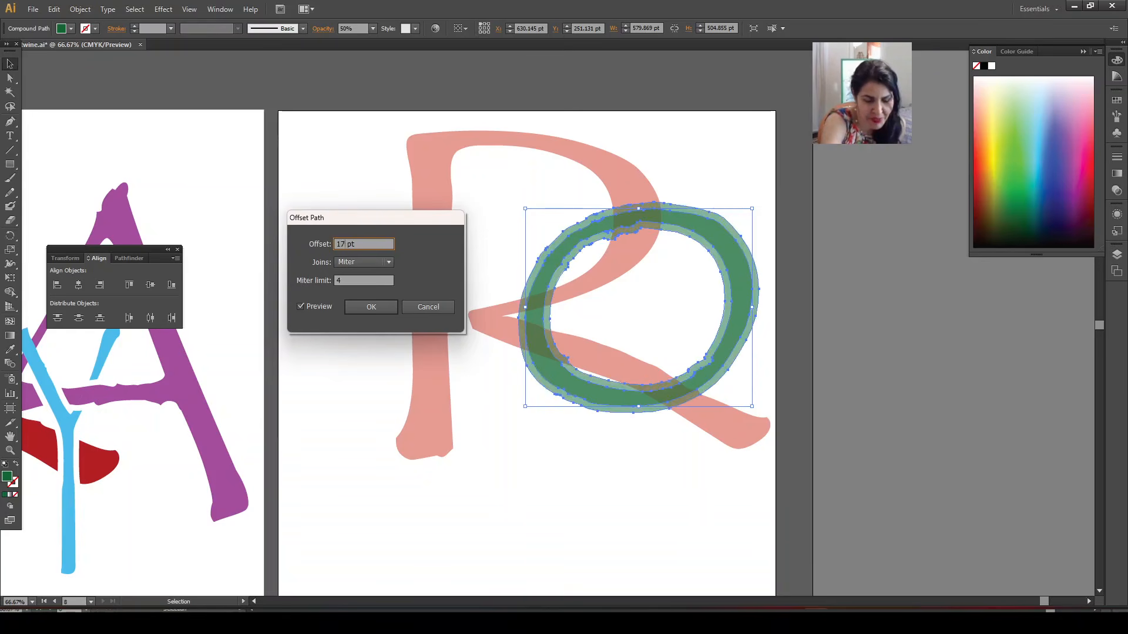
{"action": "left_click", "coordinate": [369, 308]}
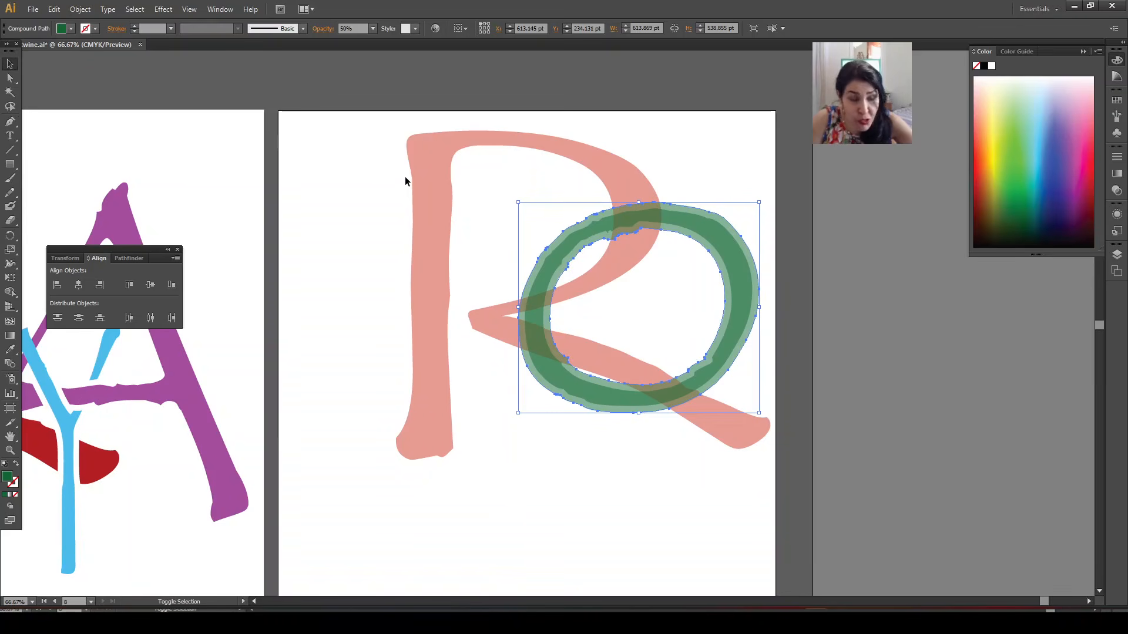
- Add the R to the selection and use Shape Builder to make the O's upper crossing green, removing the offset strips on both sides
{"action": "left_click", "coordinate": [429, 170], "text": "shift"}
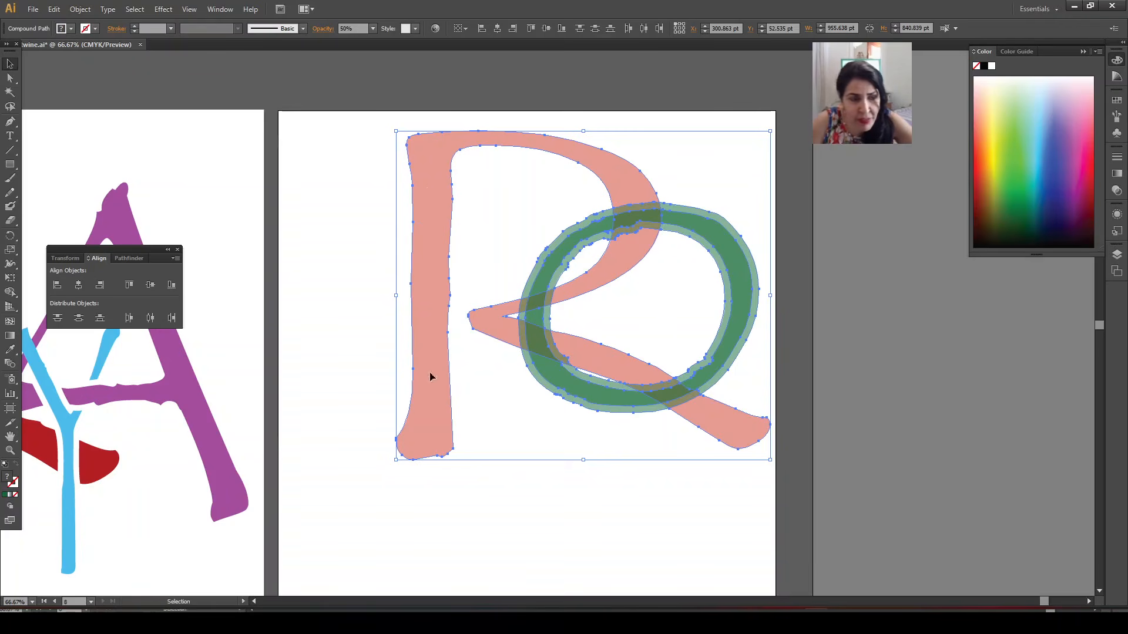
{"action": "left_click", "coordinate": [11, 294]}
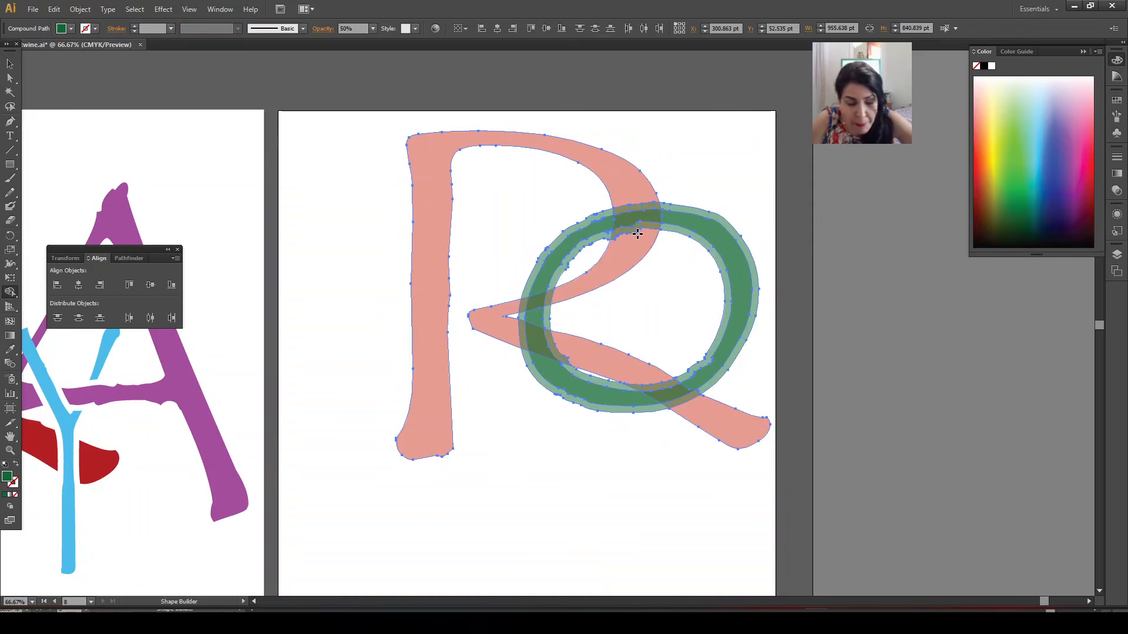
{"action": "key", "text": "ctrl+plus"}
{"action": "key", "text": "ctrl+plus"}
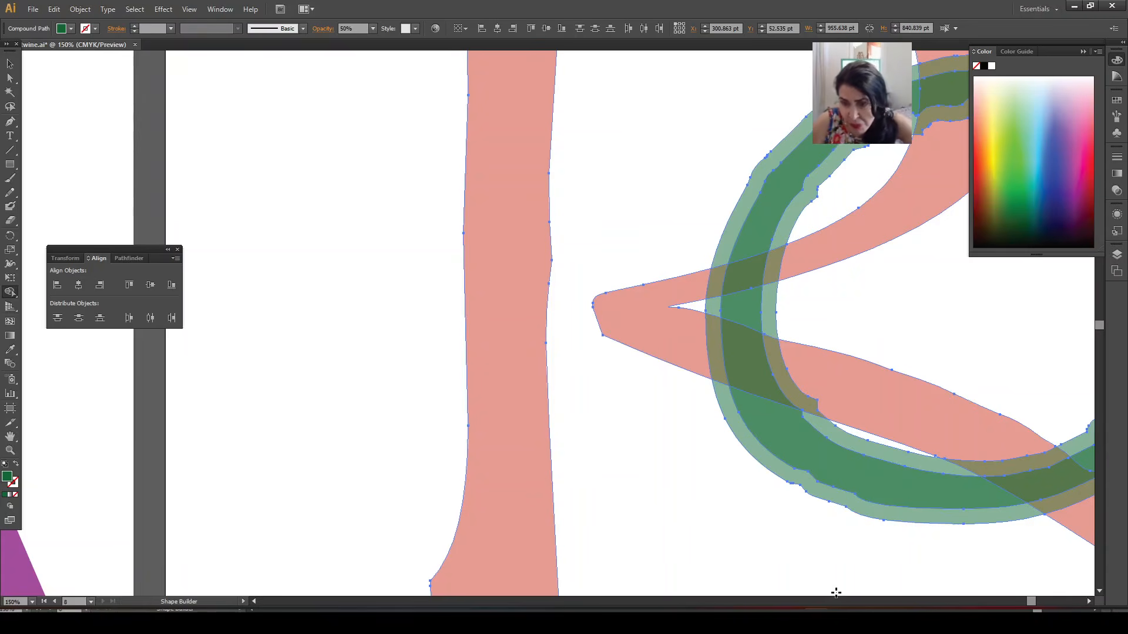
{"action": "left_click_drag", "start_coordinate": [1031, 601], "coordinate": [1049, 602]}
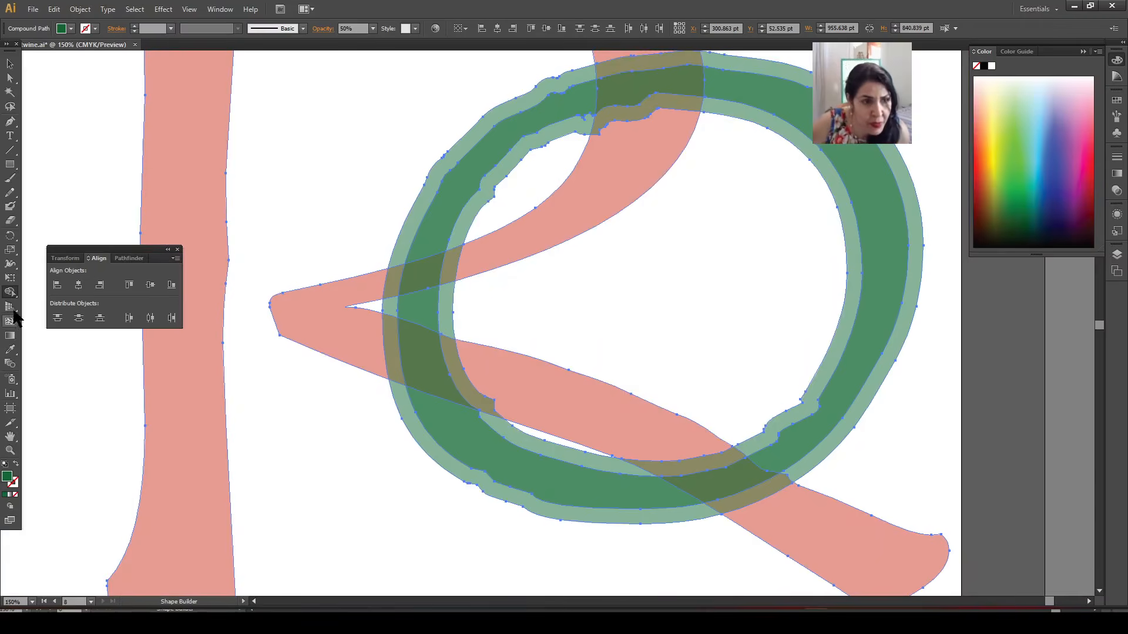
{"action": "left_click", "coordinate": [635, 85]}
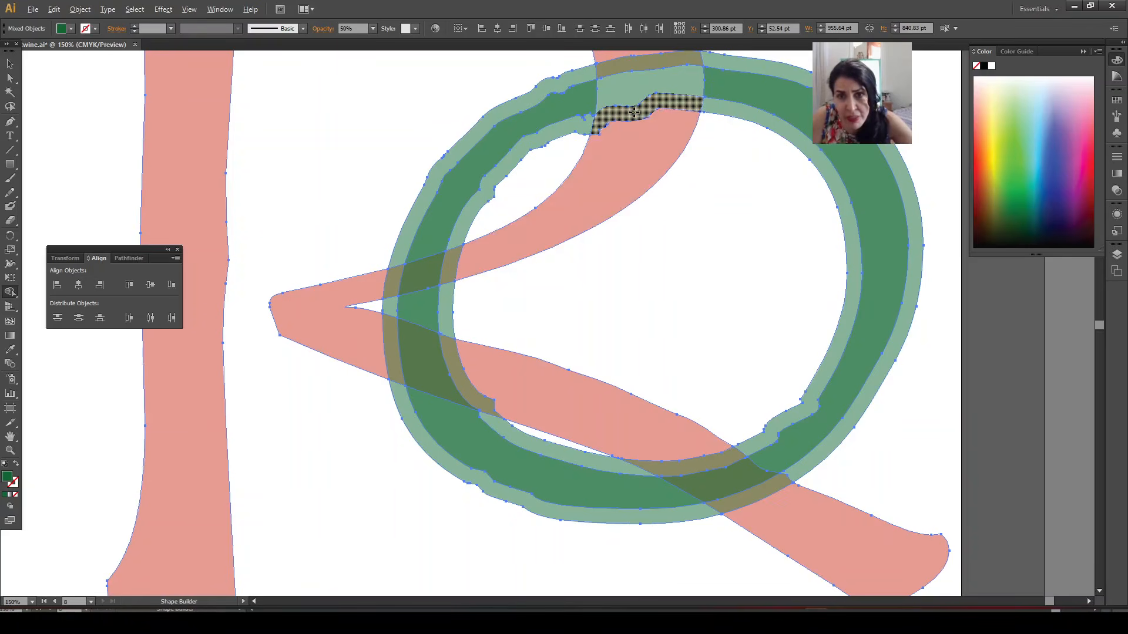
{"action": "left_click", "coordinate": [642, 110]}
{"action": "left_click", "coordinate": [627, 61], "text": "alt"}
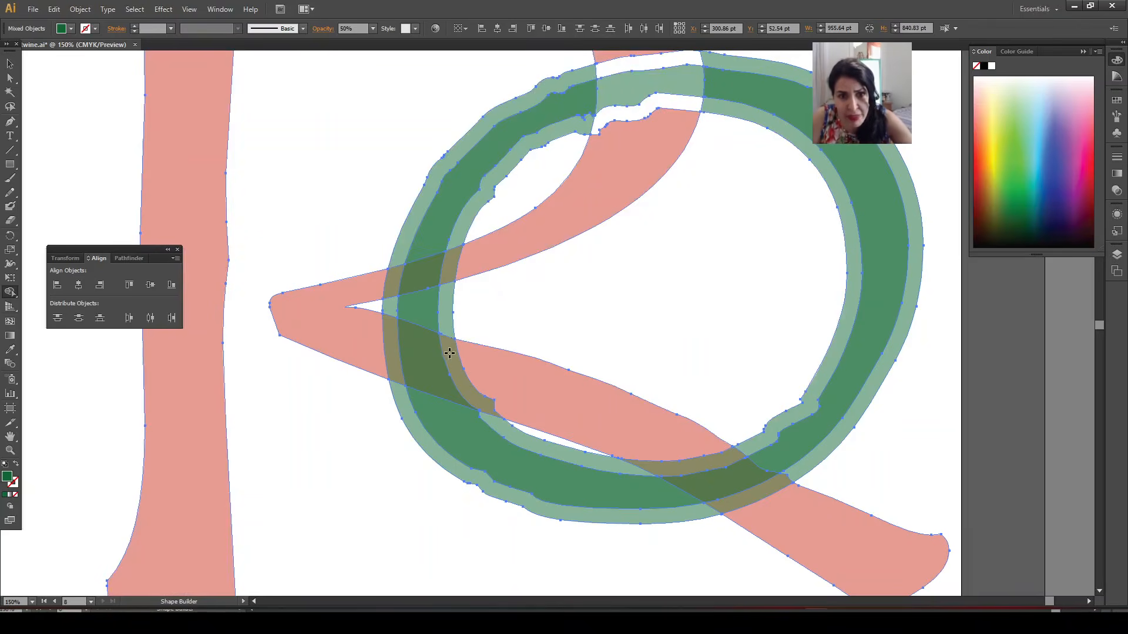
- Make the O's crossing over the start of the R's leg green with Shape Builder and remove the offset strips on both sides
{"action": "left_click", "coordinate": [429, 376]}
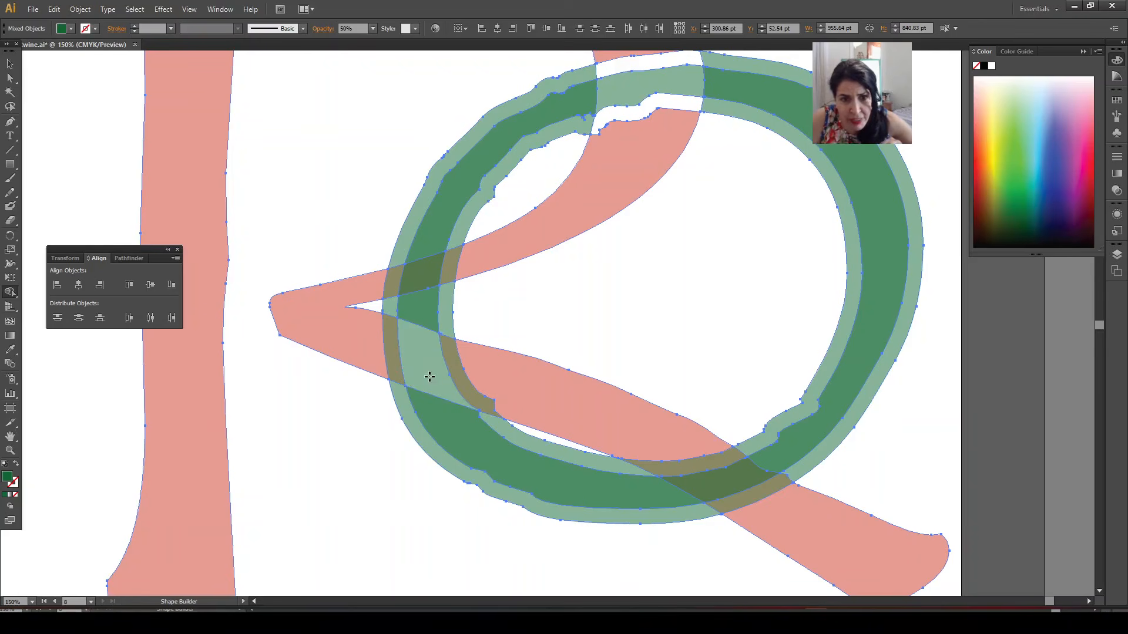
{"action": "left_click", "coordinate": [463, 383], "text": "alt"}
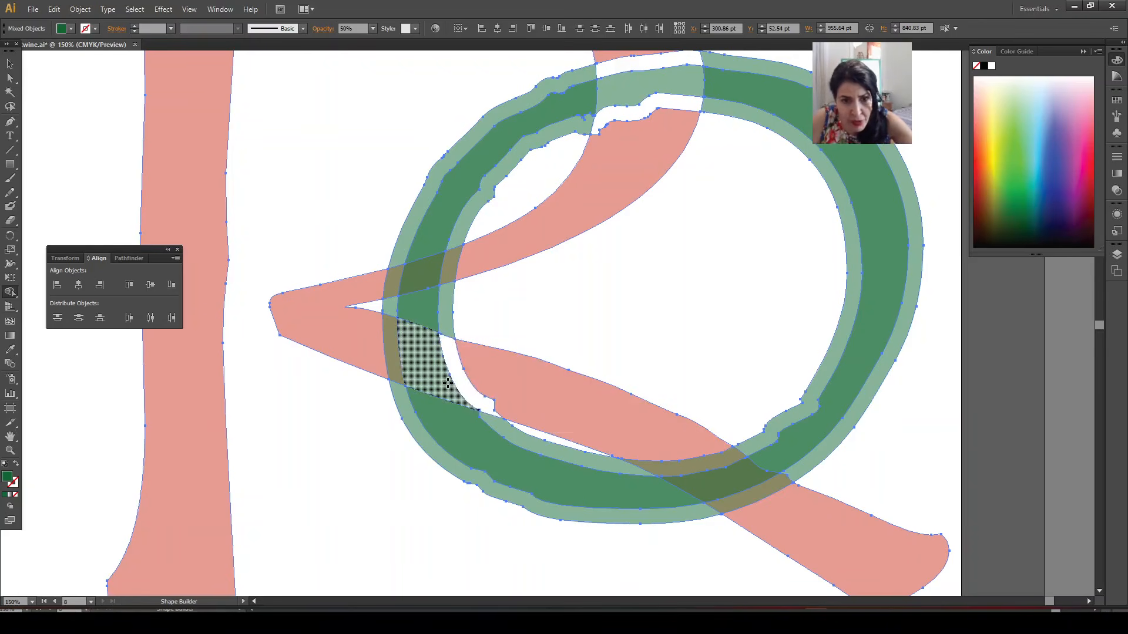
{"action": "left_click", "coordinate": [392, 376], "text": "alt"}
- Clear the selection, pull the leftover green offset outline away from the letters, and delete it
{"action": "scroll", "coordinate": [421, 368], "scroll_direction": "up", "scroll_amount": 2}
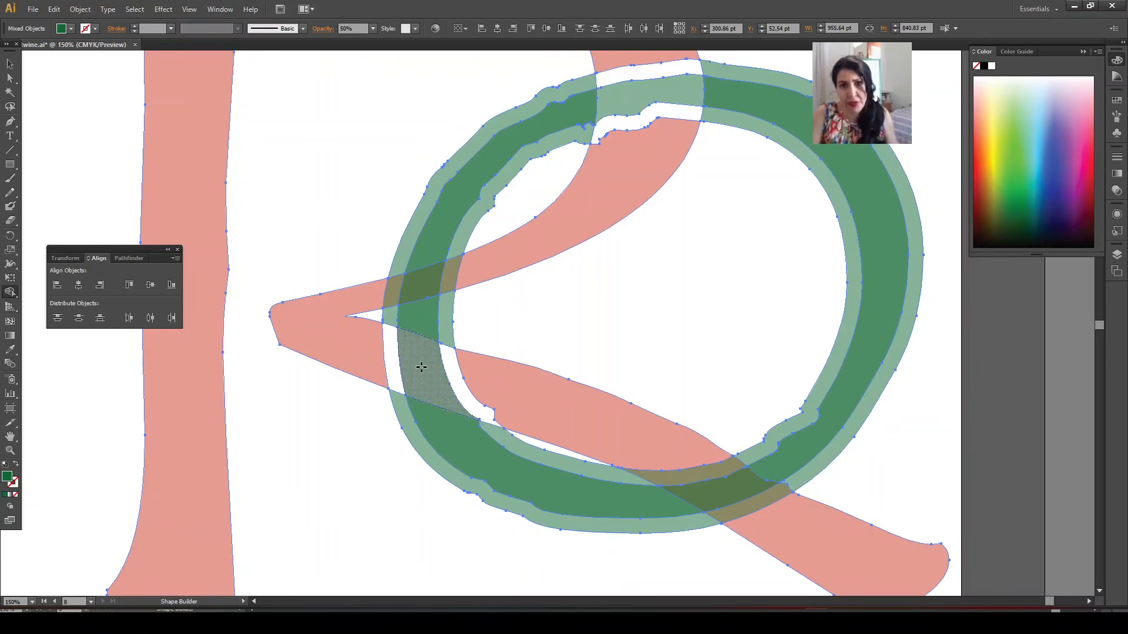
{"action": "key", "text": "ctrl"}
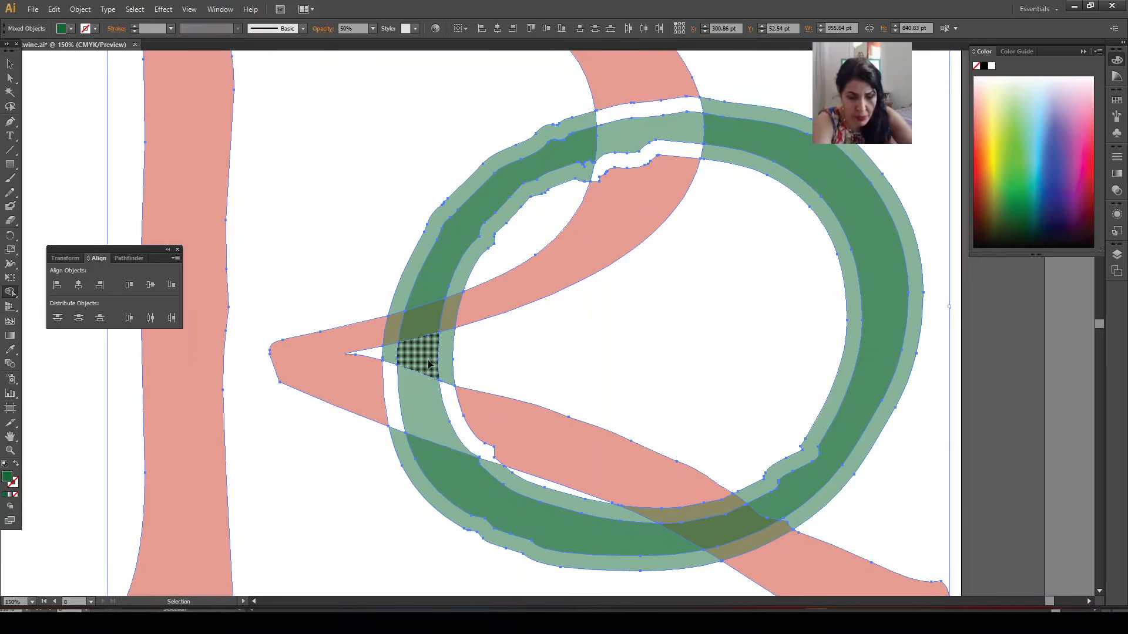
{"action": "key", "text": "ctrl+minus"}
{"action": "key", "text": "ctrl+minus"}
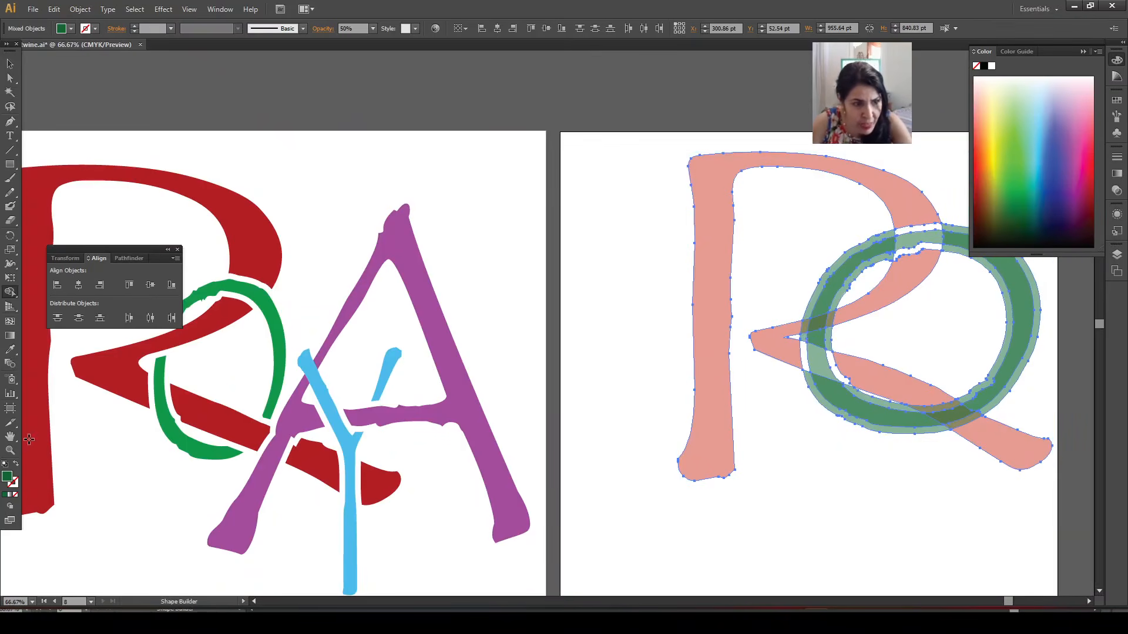
{"action": "left_click", "coordinate": [10, 437]}
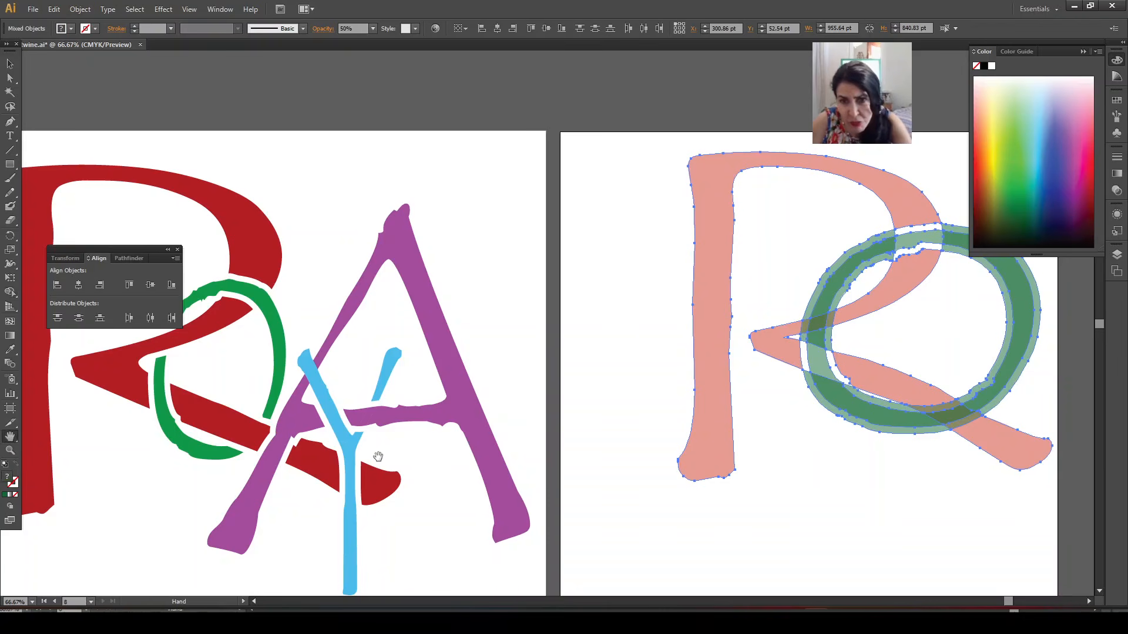
{"action": "left_click_drag", "start_coordinate": [875, 521], "coordinate": [501, 503]}
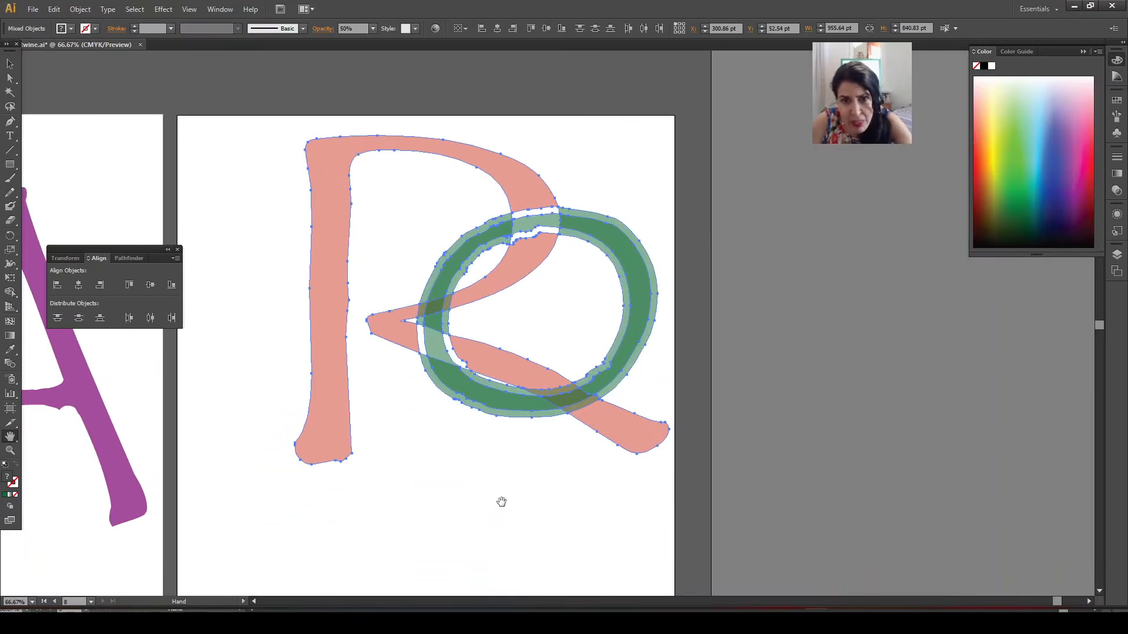
{"action": "left_click", "coordinate": [10, 64]}
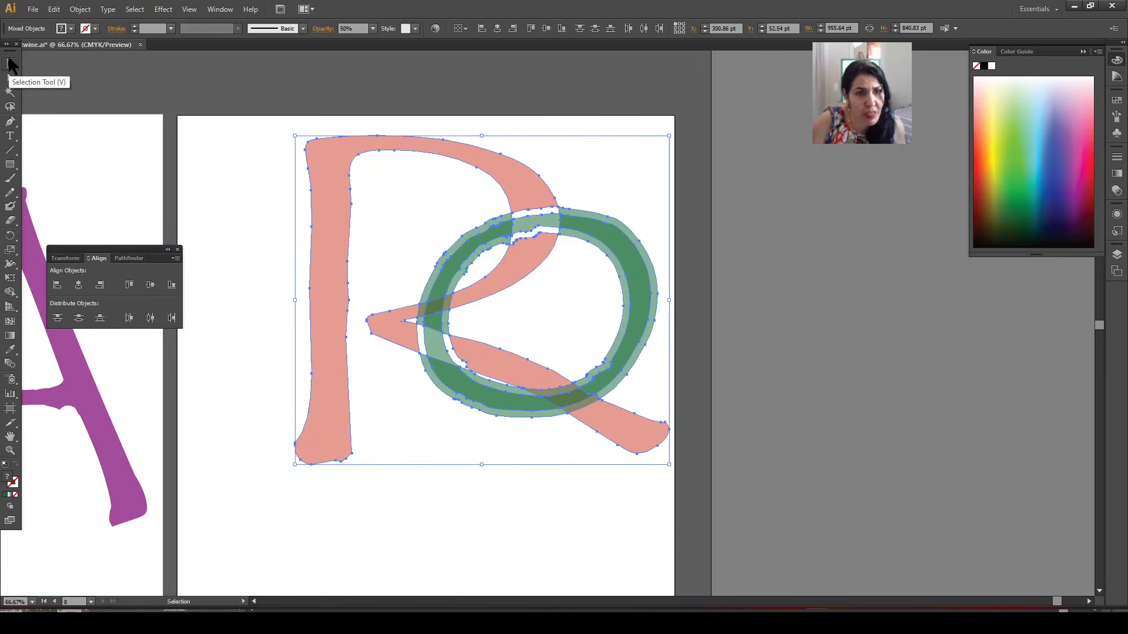
{"action": "left_click", "coordinate": [475, 560]}
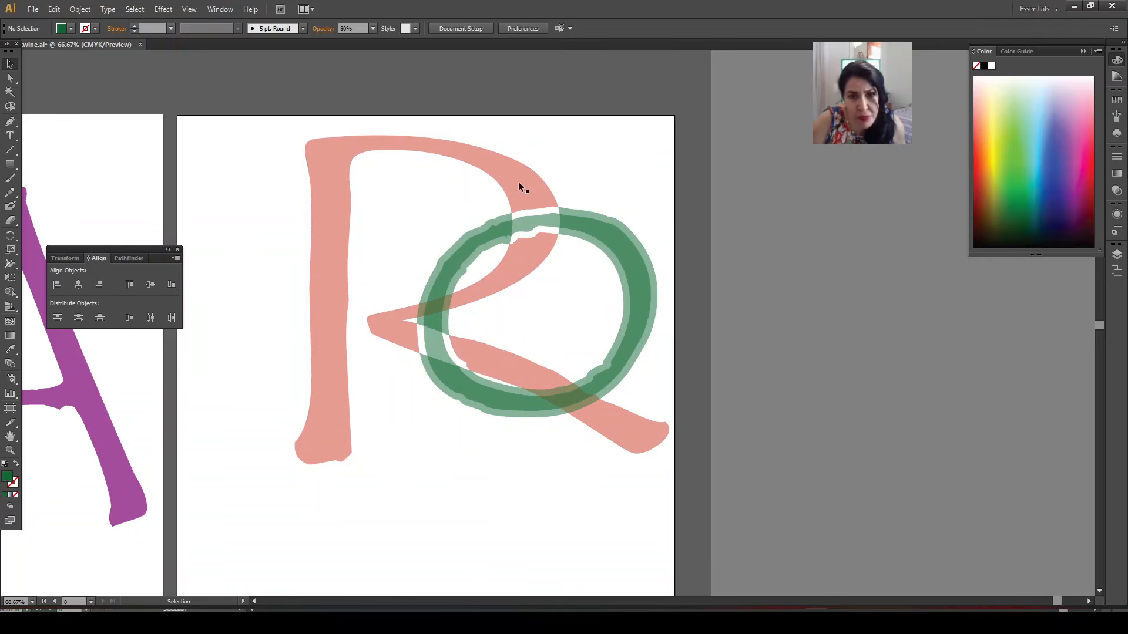
{"action": "left_click_drag", "start_coordinate": [588, 211], "coordinate": [493, 469]}
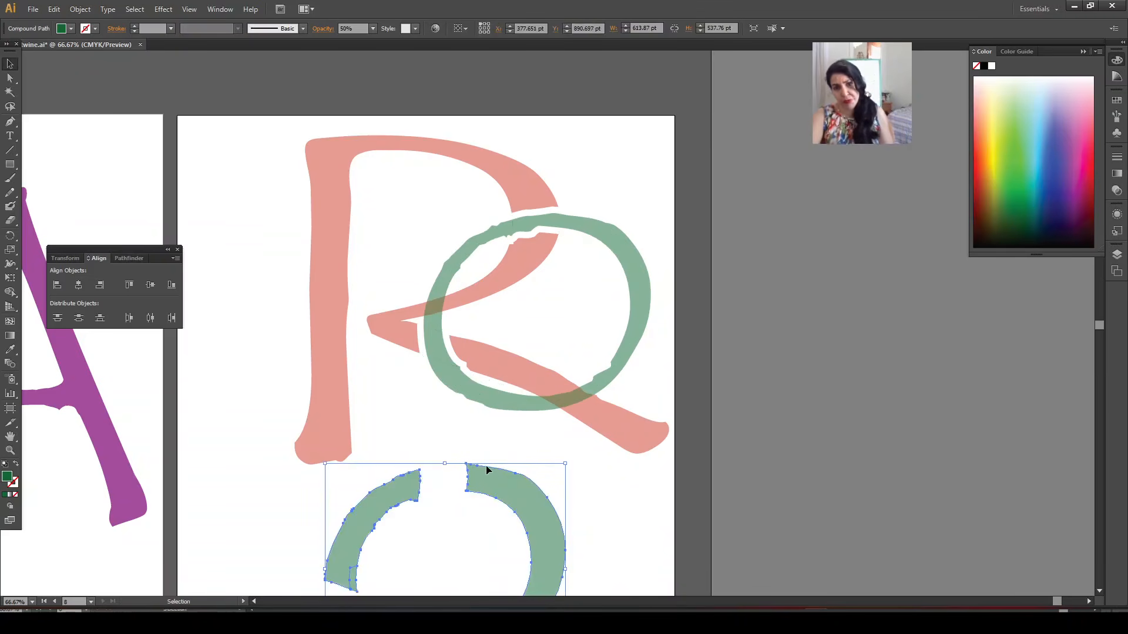
{"action": "key", "text": "Delete"}
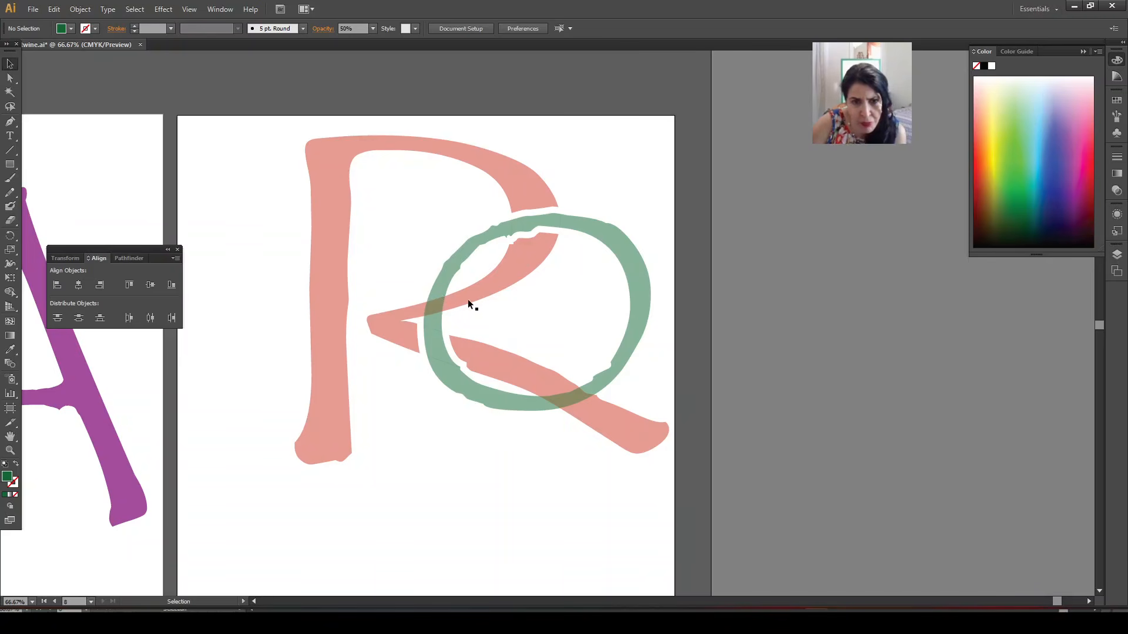
- Bring the red R to the front of the stacking order
{"action": "left_click", "coordinate": [485, 292]}
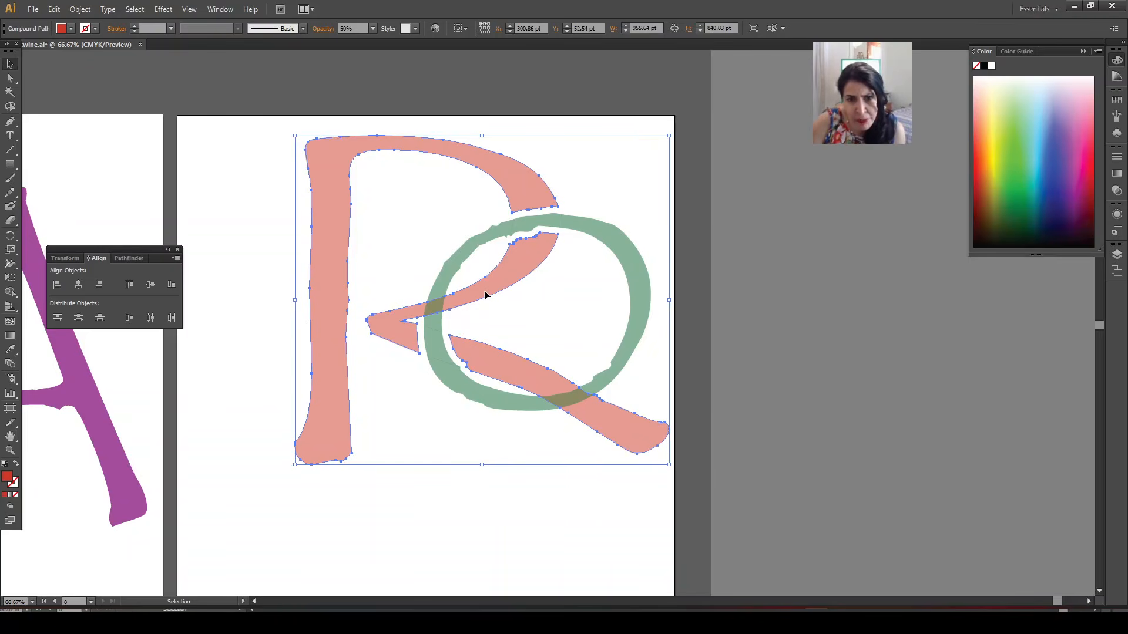
{"action": "right_click", "coordinate": [485, 295]}
{"action": "mouse_move", "coordinate": [528, 394]}
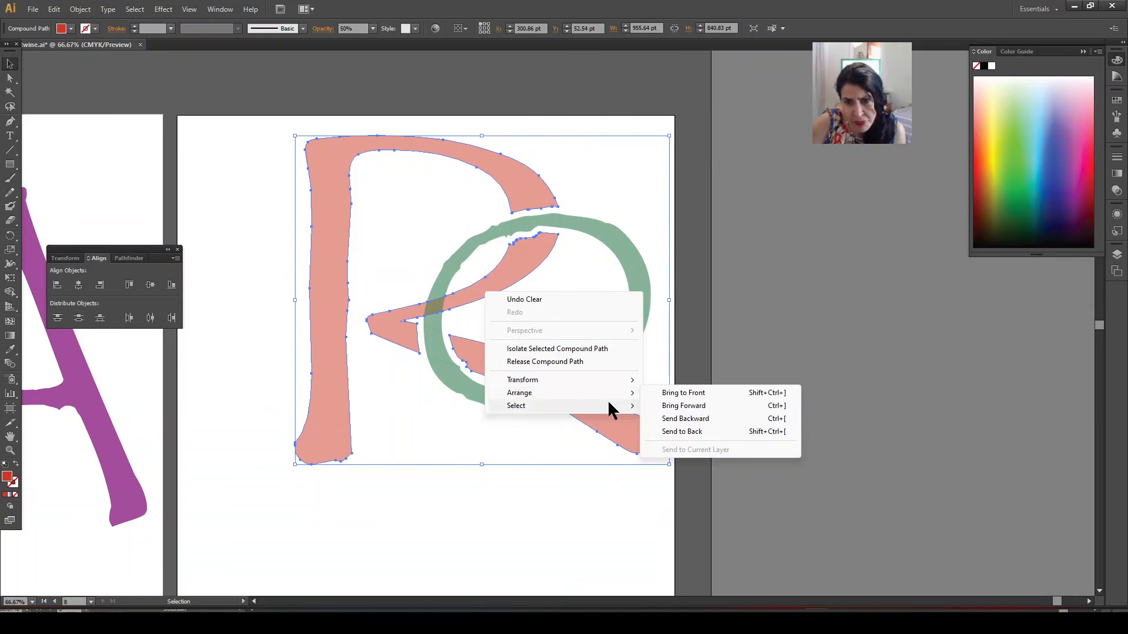
{"action": "left_click", "coordinate": [681, 393]}
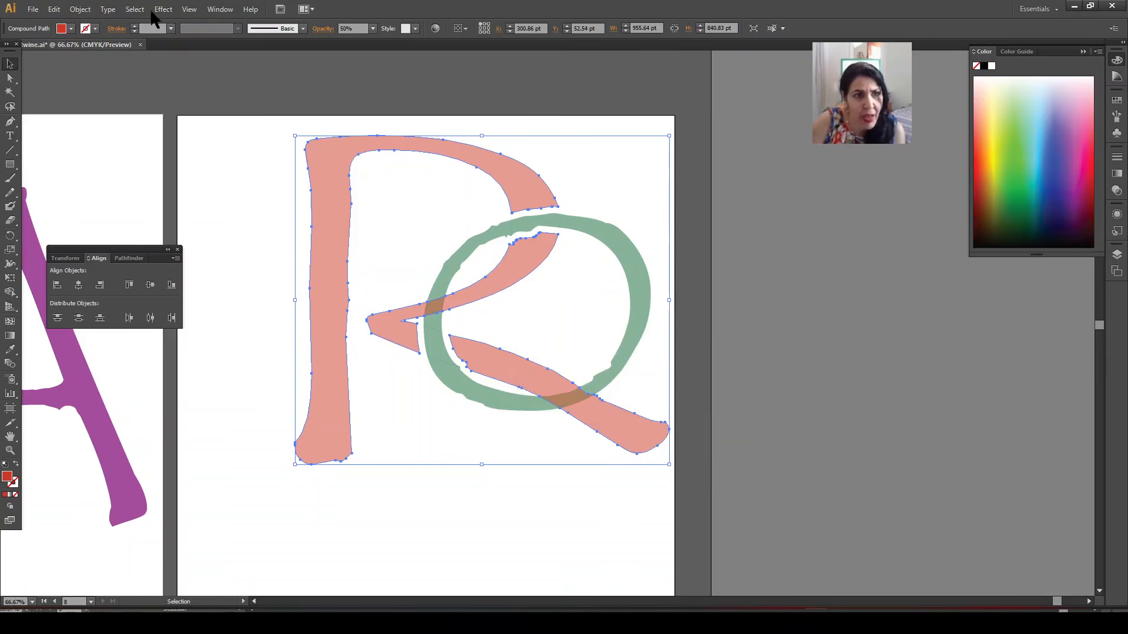
- Offset the R's path by 17 pt with mitered joins and add the original R to the selection
{"action": "left_click", "coordinate": [81, 13]}
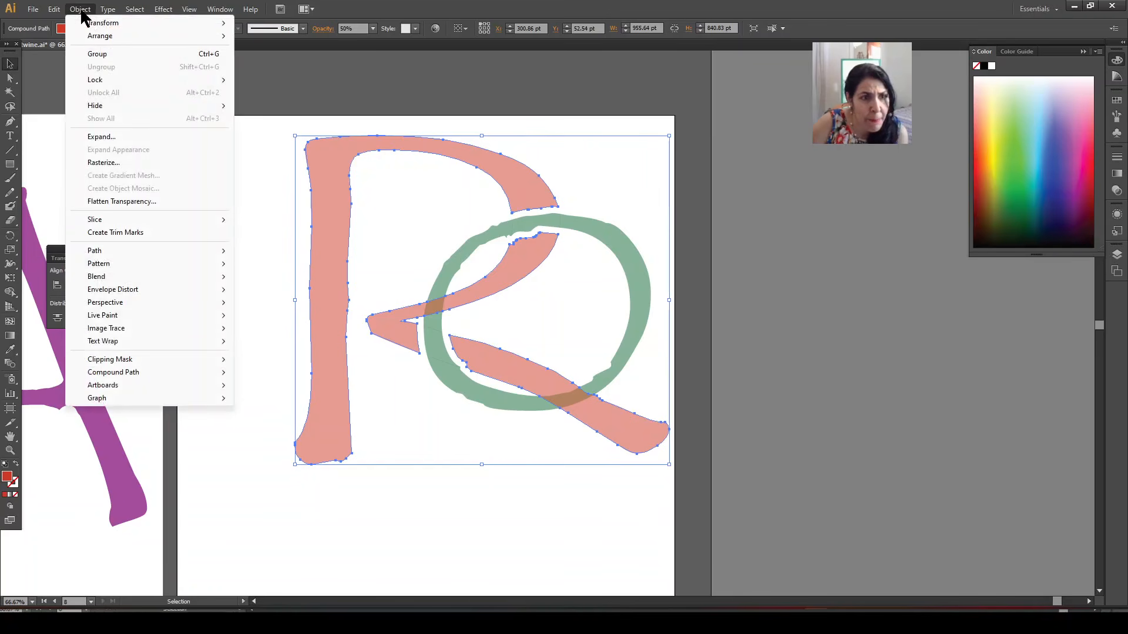
{"action": "mouse_move", "coordinate": [119, 252]}
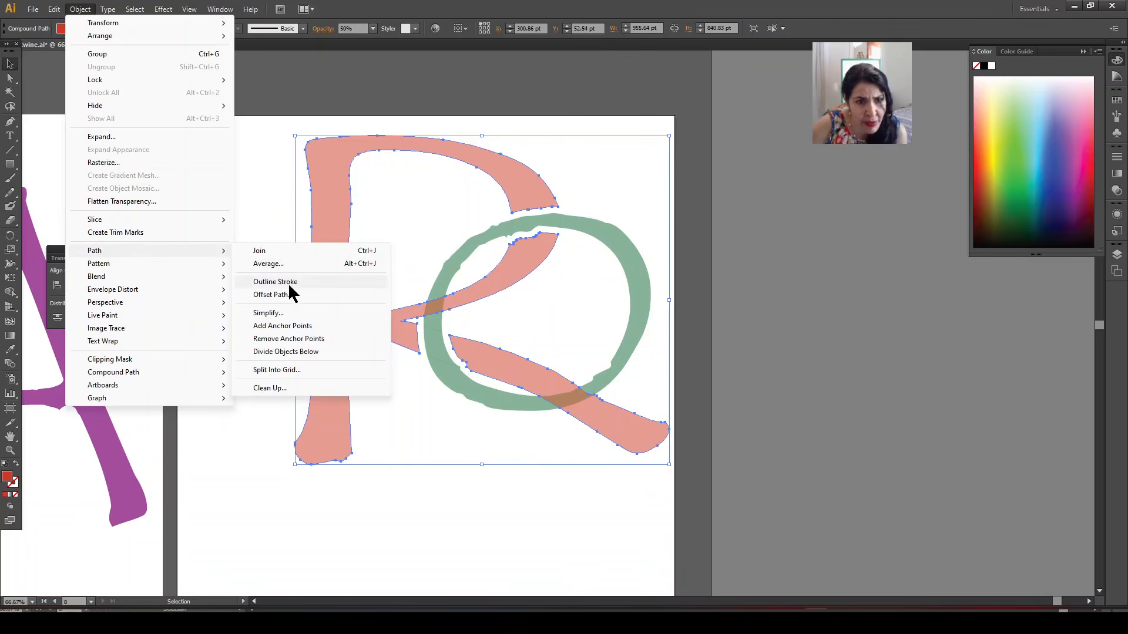
{"action": "left_click", "coordinate": [272, 295]}
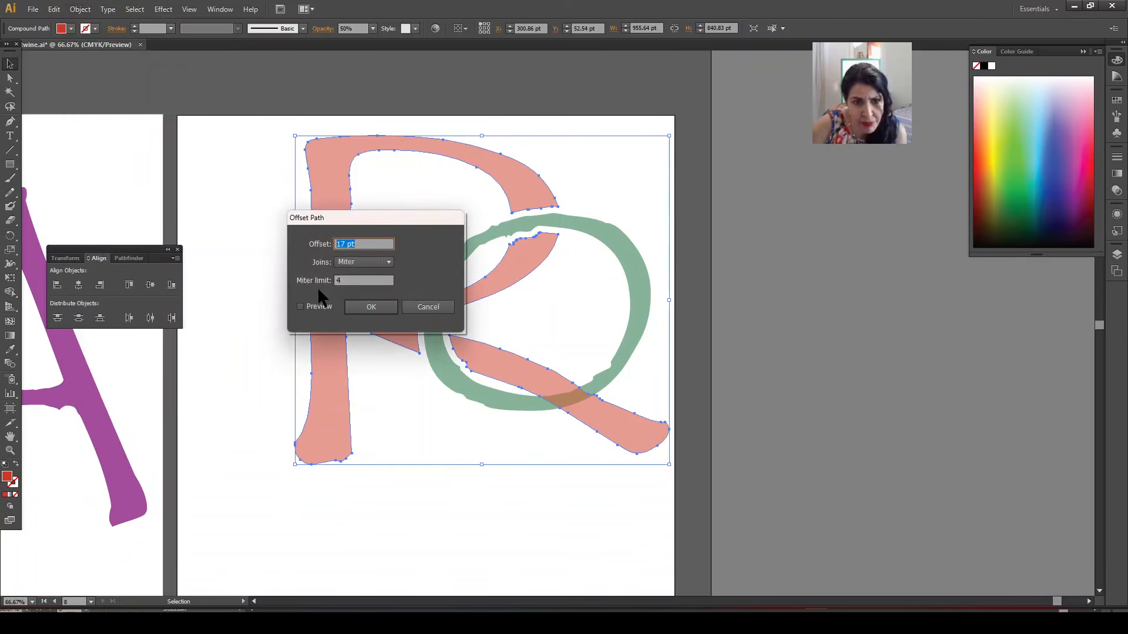
{"action": "left_click_drag", "start_coordinate": [380, 216], "coordinate": [839, 277]}
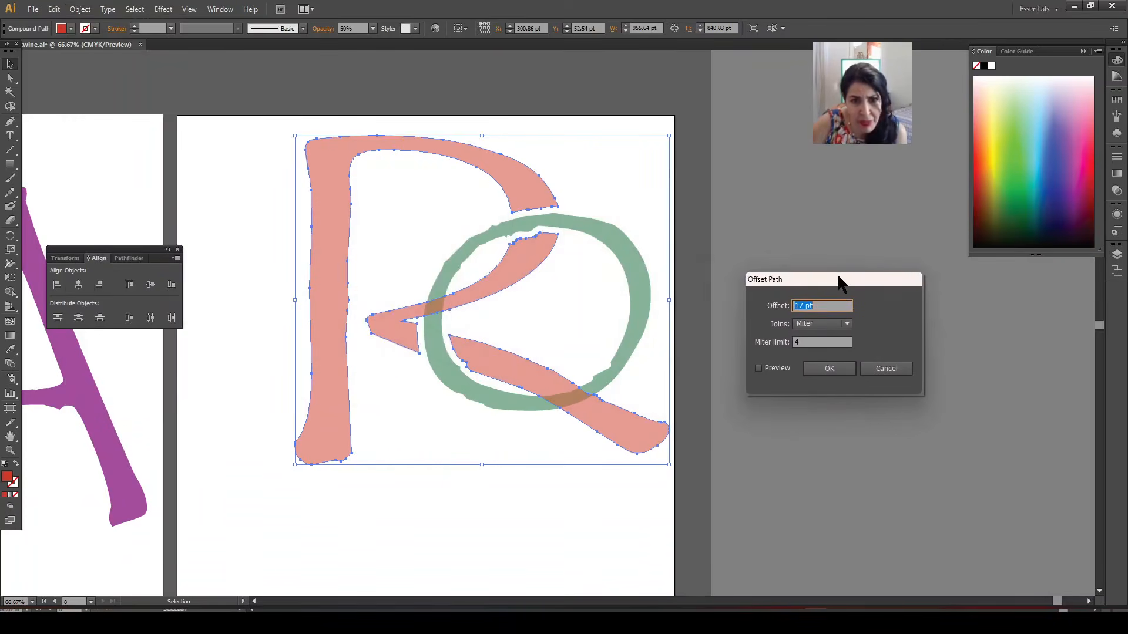
{"action": "left_click", "coordinate": [758, 368]}
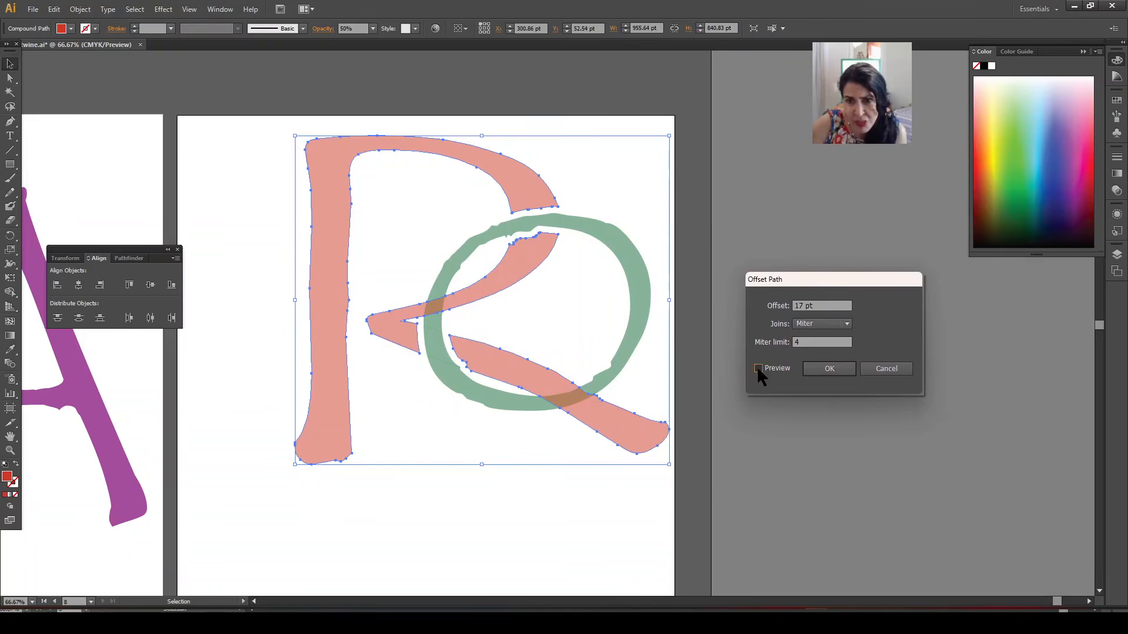
{"action": "left_click", "coordinate": [826, 366]}
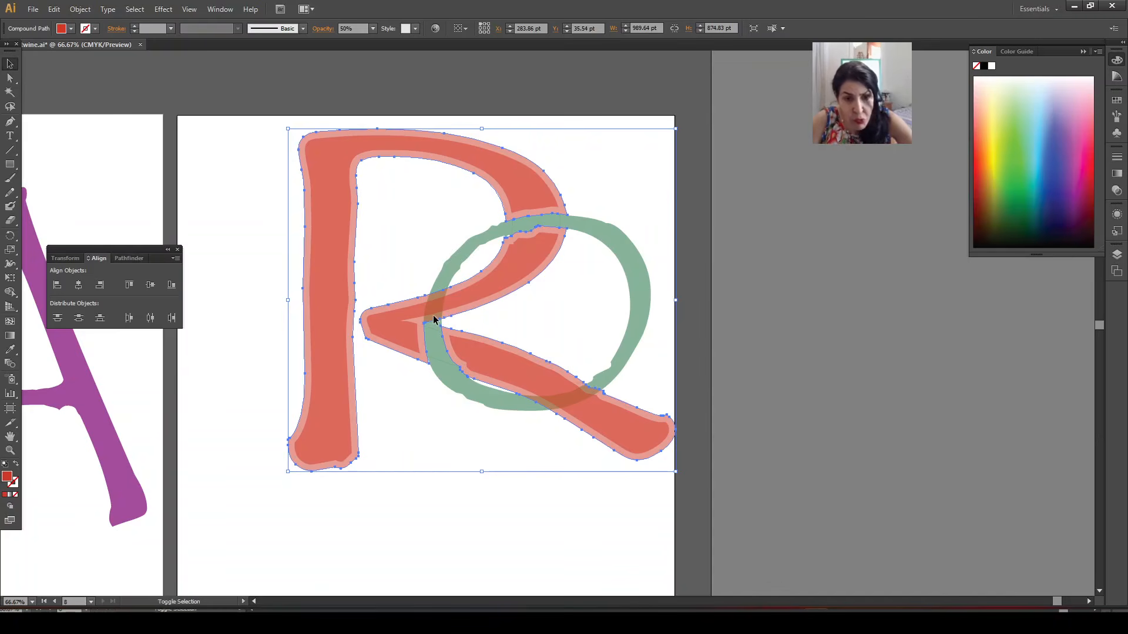
{"action": "left_click", "coordinate": [466, 289], "text": "shift"}
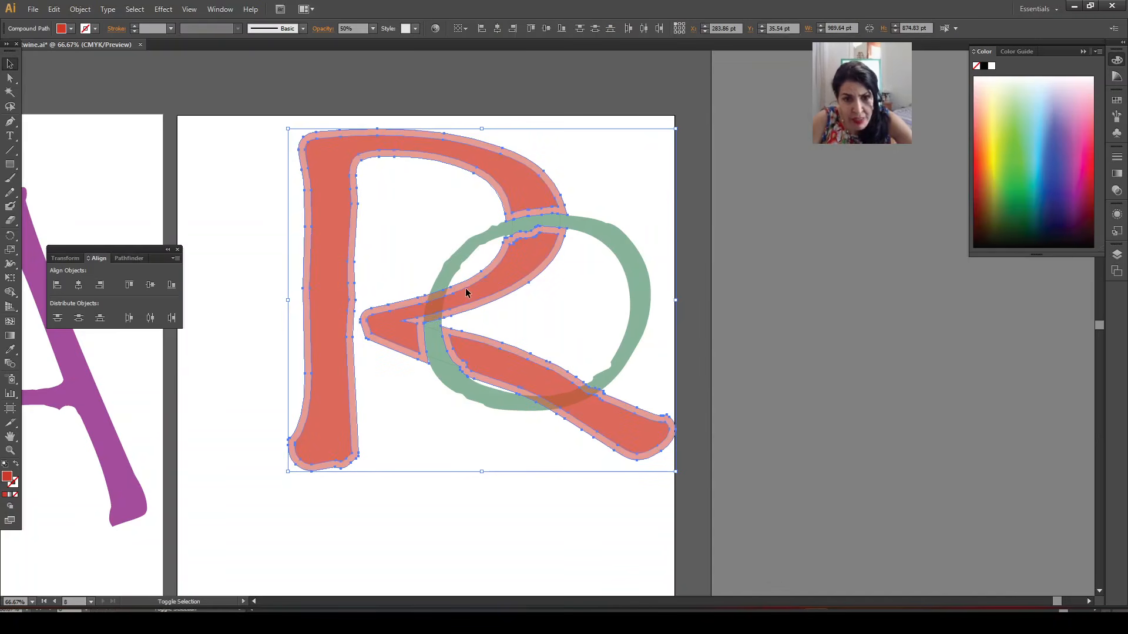
- Merge the R's lower bowl stroke in red over the O with Shape Builder and remove the offset strips on both sides
{"action": "left_click", "coordinate": [477, 247], "text": "shift"}
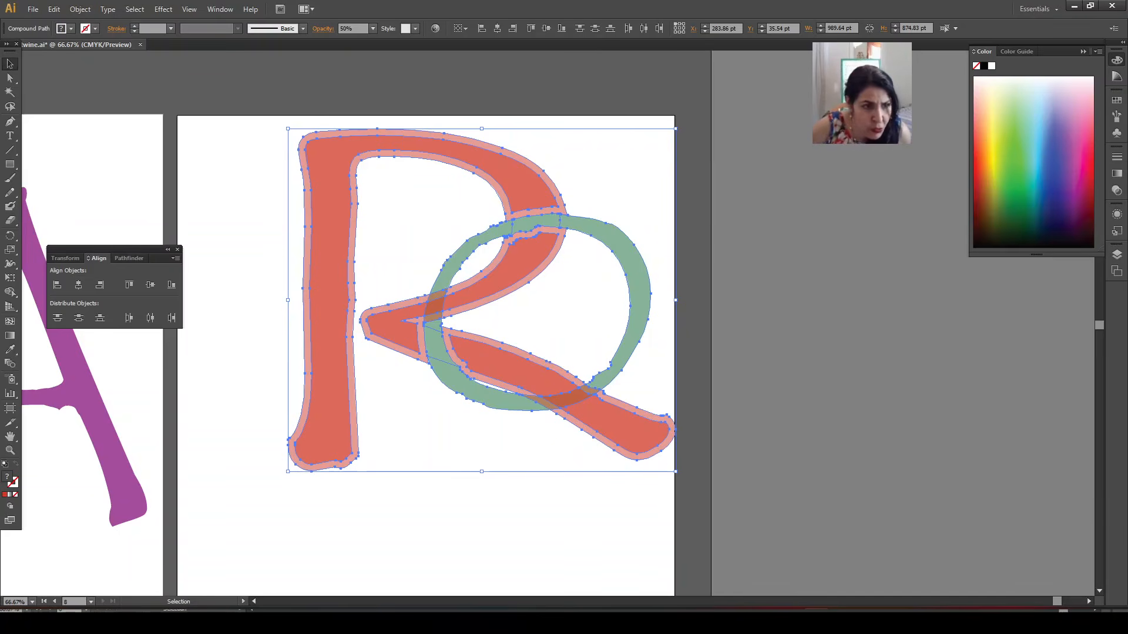
{"action": "left_click", "coordinate": [11, 292]}
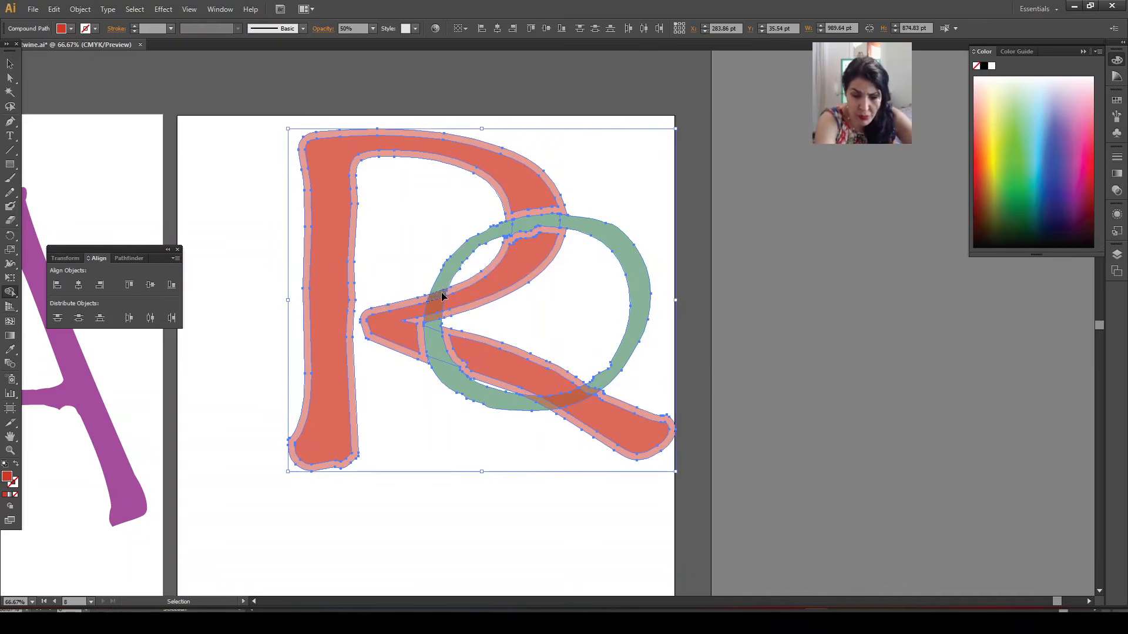
{"action": "key", "text": "ctrl+plus"}
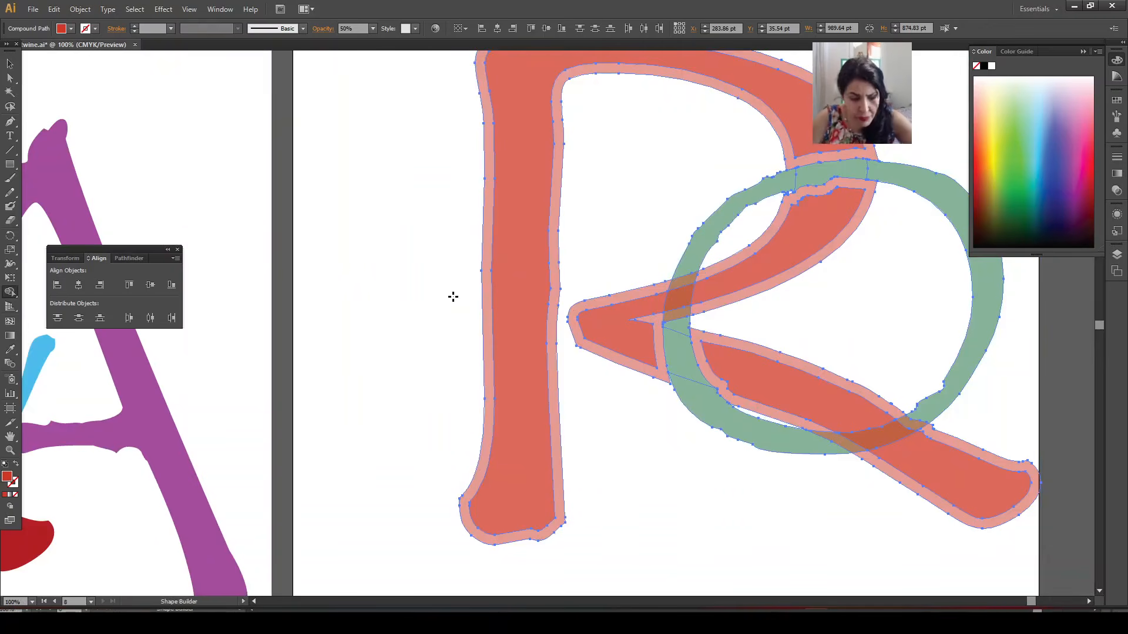
{"action": "key", "text": "space"}
{"action": "left_click_drag", "start_coordinate": [413, 315], "coordinate": [109, 321]}
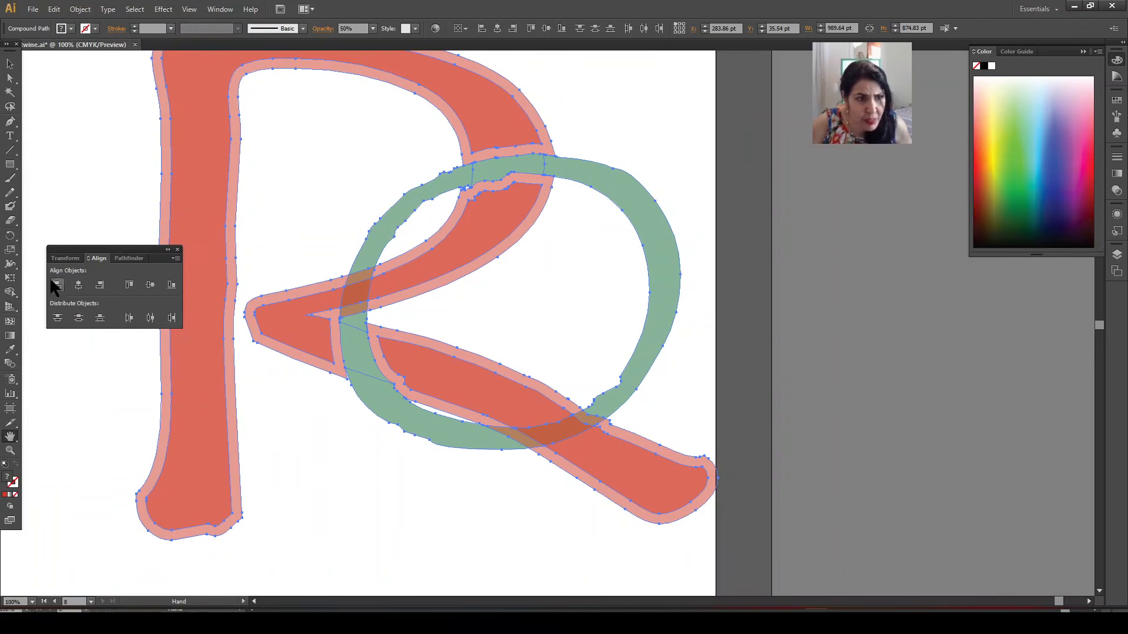
{"action": "left_click", "coordinate": [10, 292]}
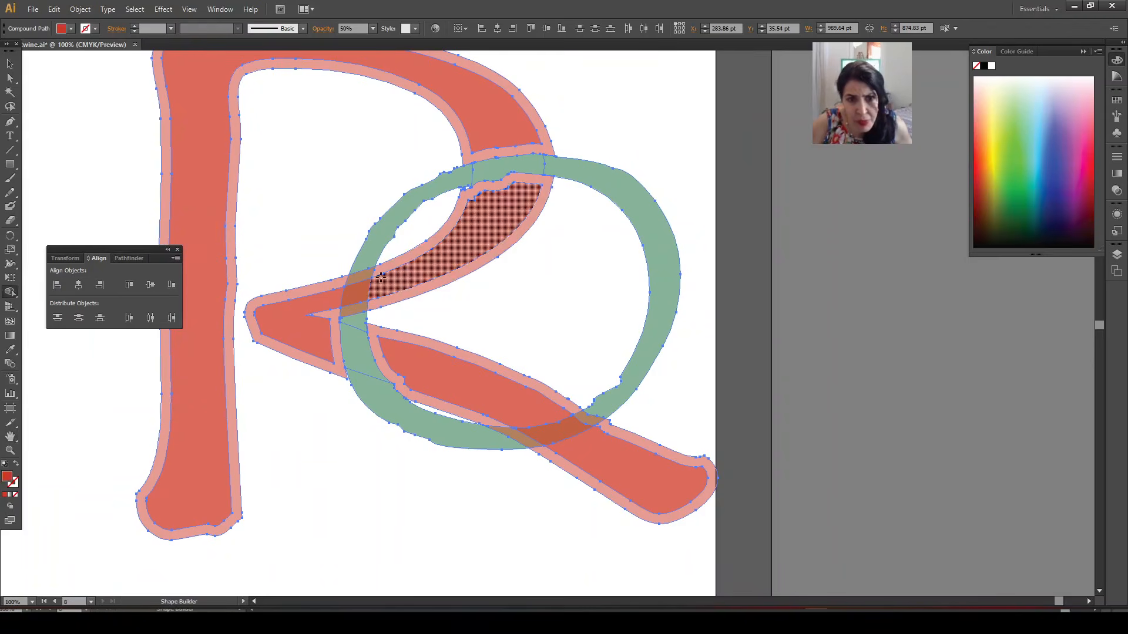
{"action": "left_click", "coordinate": [352, 294]}
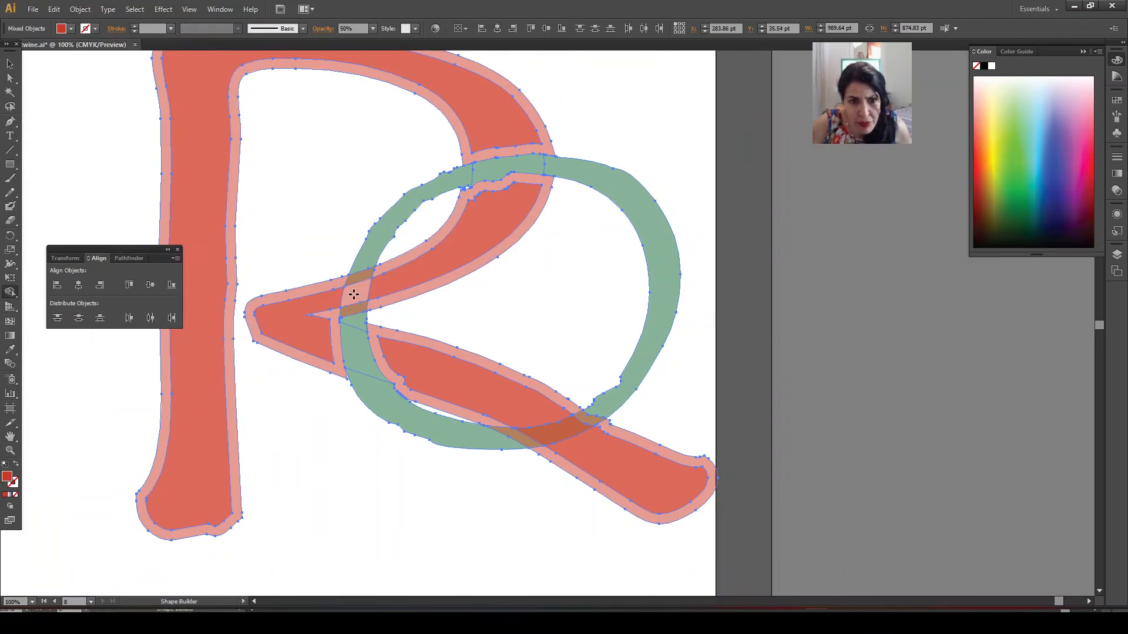
{"action": "left_click", "coordinate": [358, 280]}
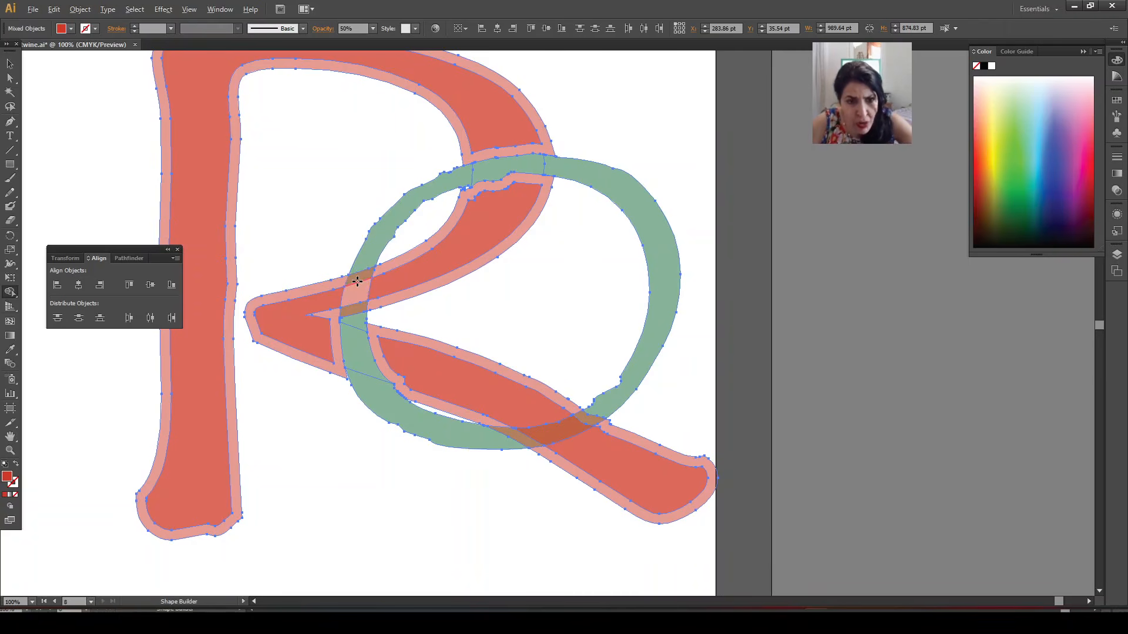
{"action": "left_click", "coordinate": [358, 278], "text": "alt"}
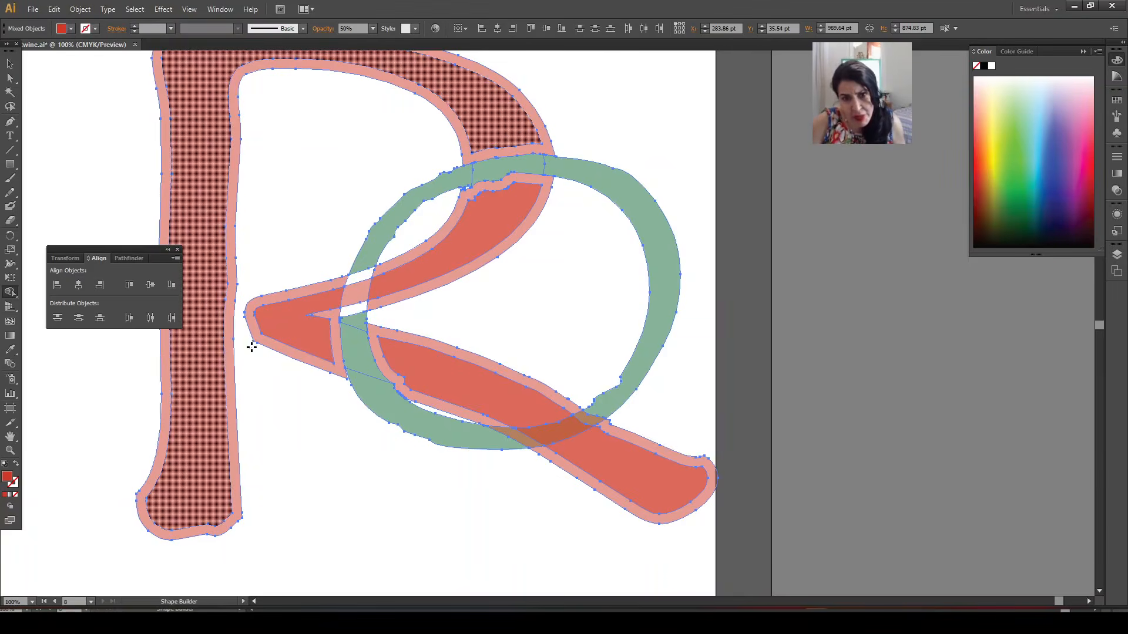
- Merge the R's leg in red over the O's lower crossing and remove the offset strips beside it
{"action": "left_click", "coordinate": [562, 429]}
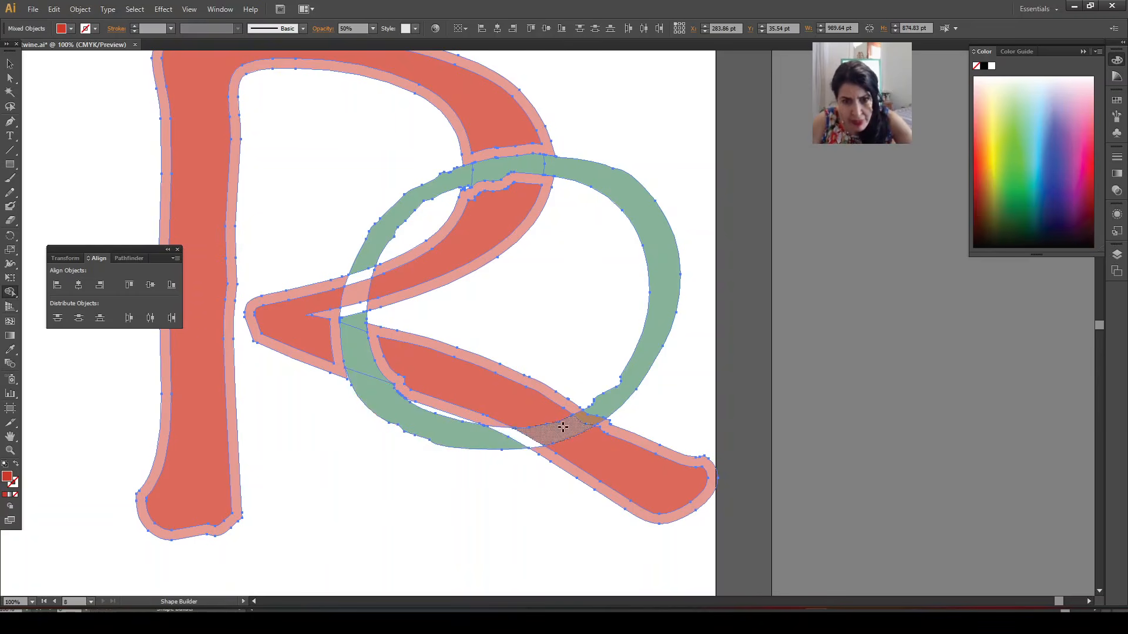
{"action": "left_click", "coordinate": [586, 416], "text": "alt"}
{"action": "scroll", "coordinate": [170, 351], "scroll_direction": "up", "scroll_amount": 2}
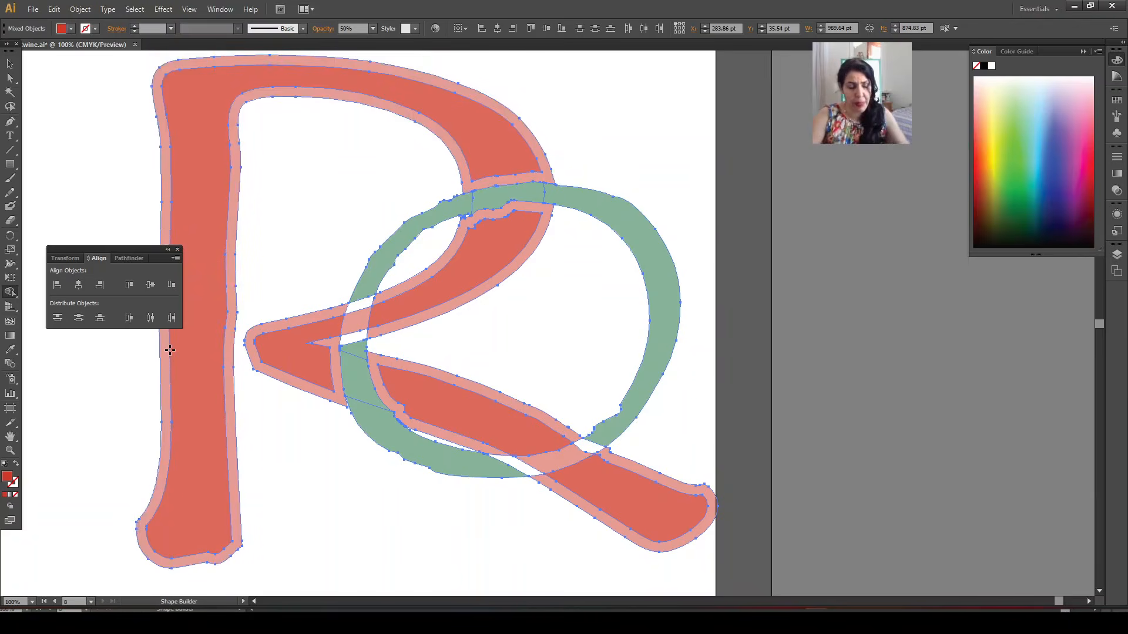
- Clear the selection, pull the leftover red offset outline away from the letters, and delete it
{"action": "key", "text": "ctrl+minus"}
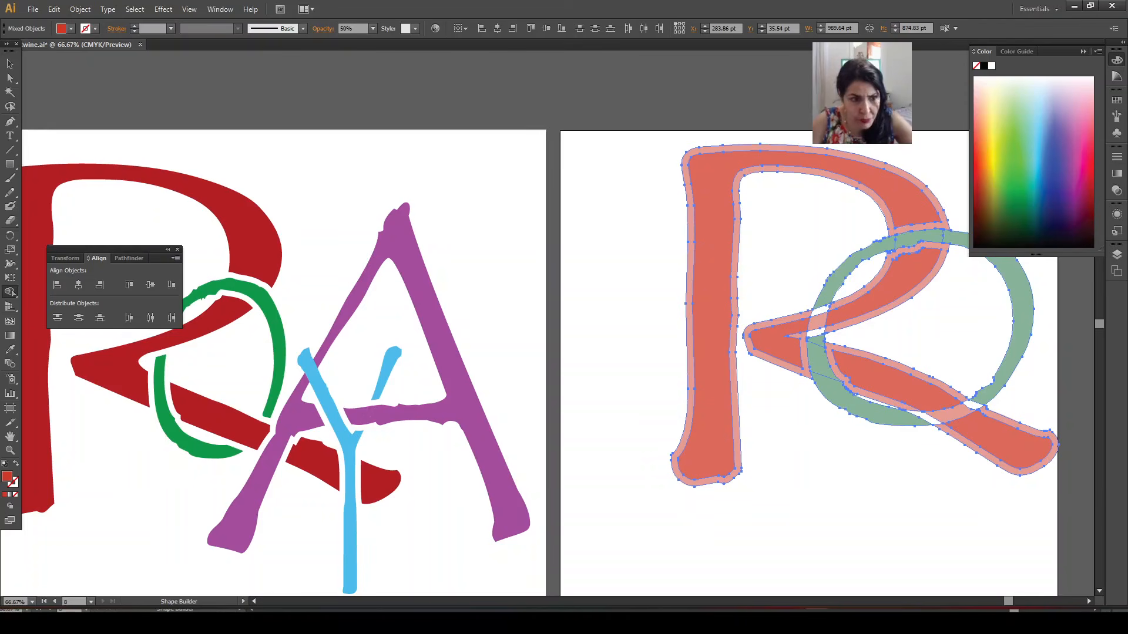
{"action": "key", "text": "h"}
{"action": "left_click_drag", "start_coordinate": [499, 345], "coordinate": [145, 330]}
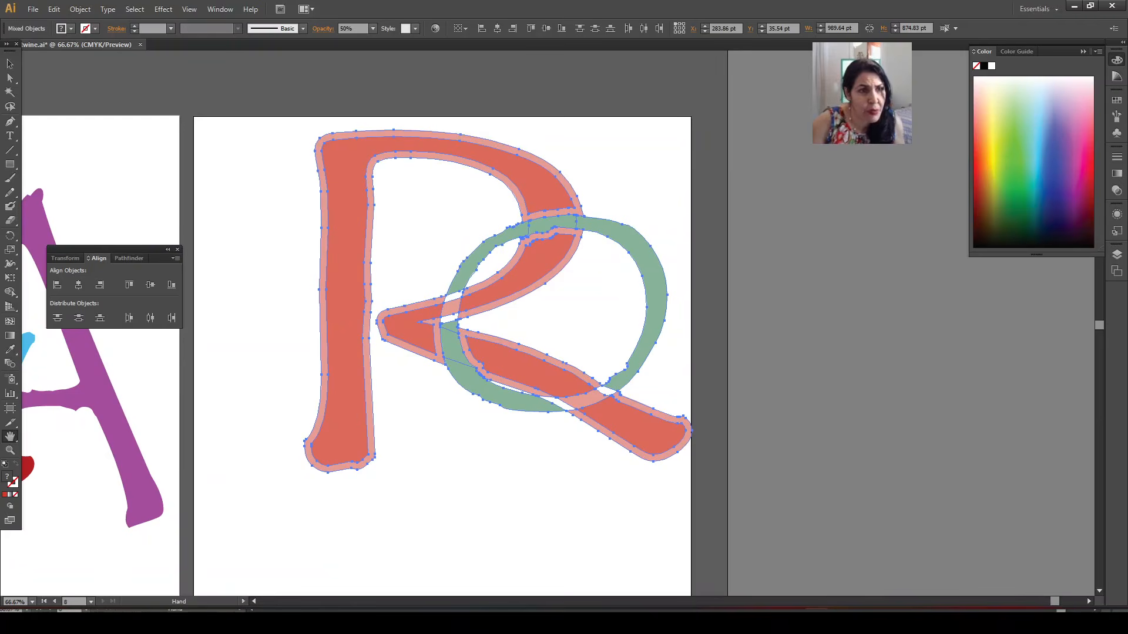
{"action": "left_click", "coordinate": [10, 64]}
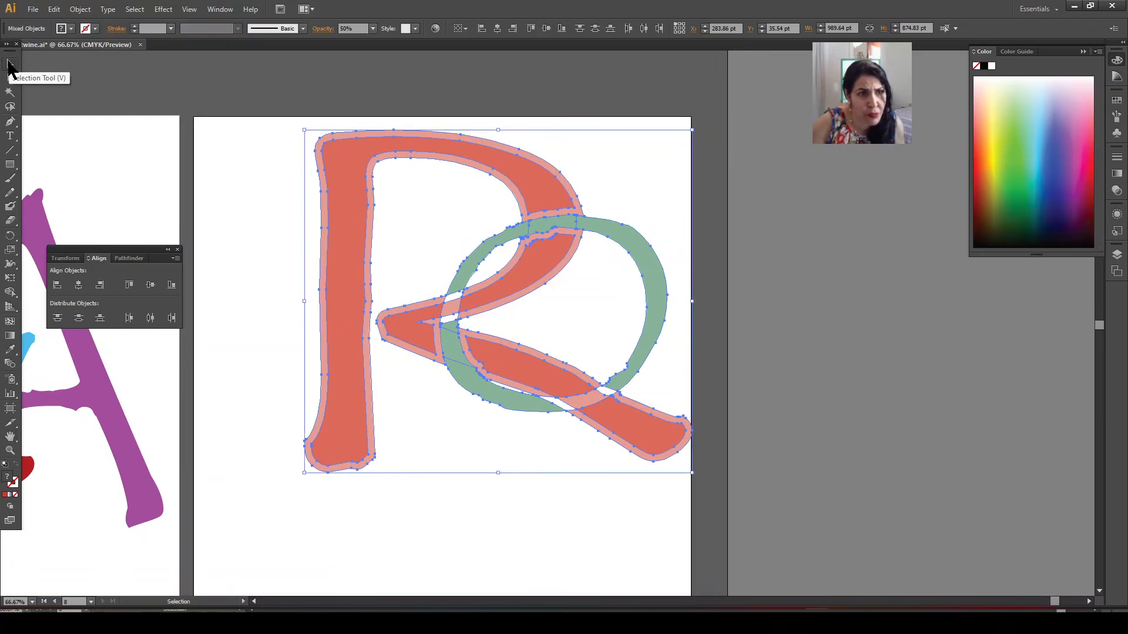
{"action": "left_click", "coordinate": [268, 231]}
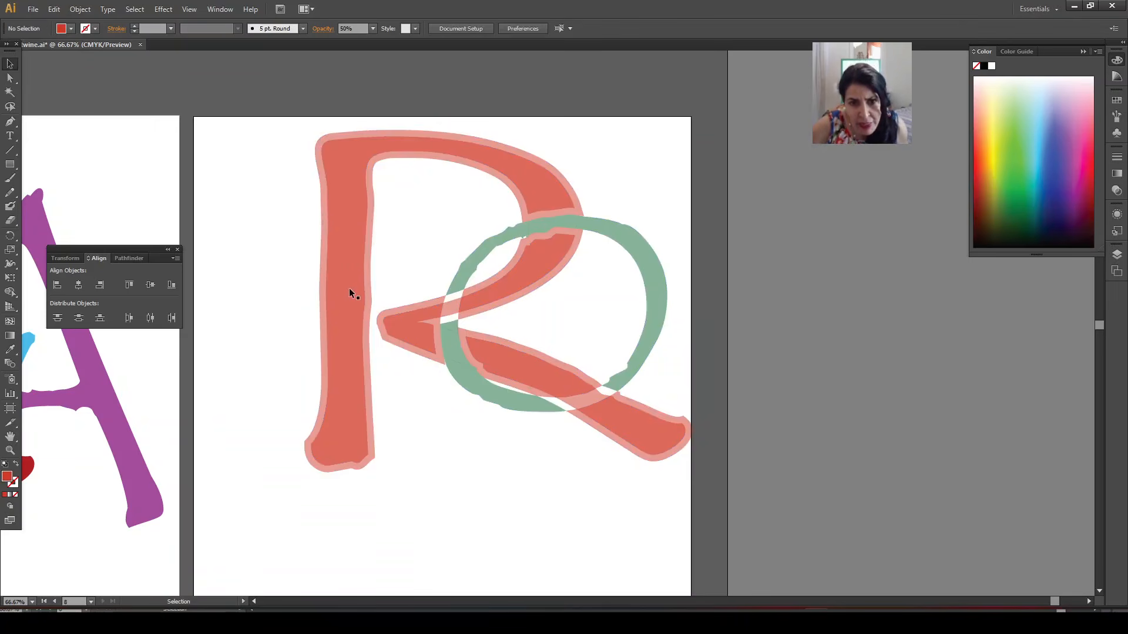
{"action": "left_click", "coordinate": [403, 308]}
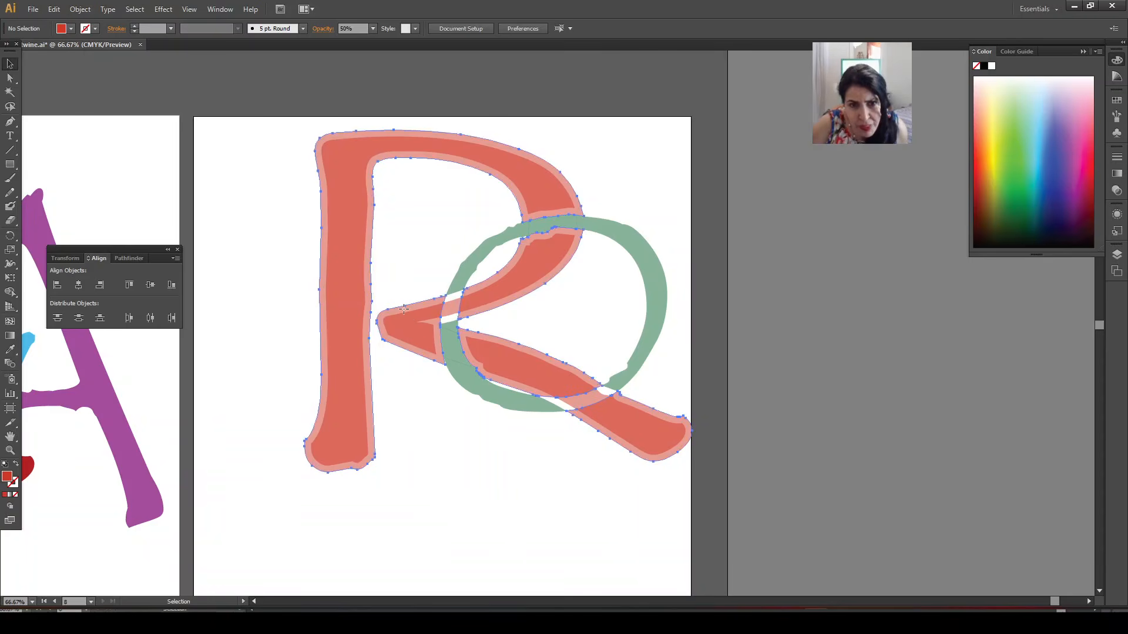
{"action": "left_click_drag", "start_coordinate": [403, 308], "coordinate": [253, 352]}
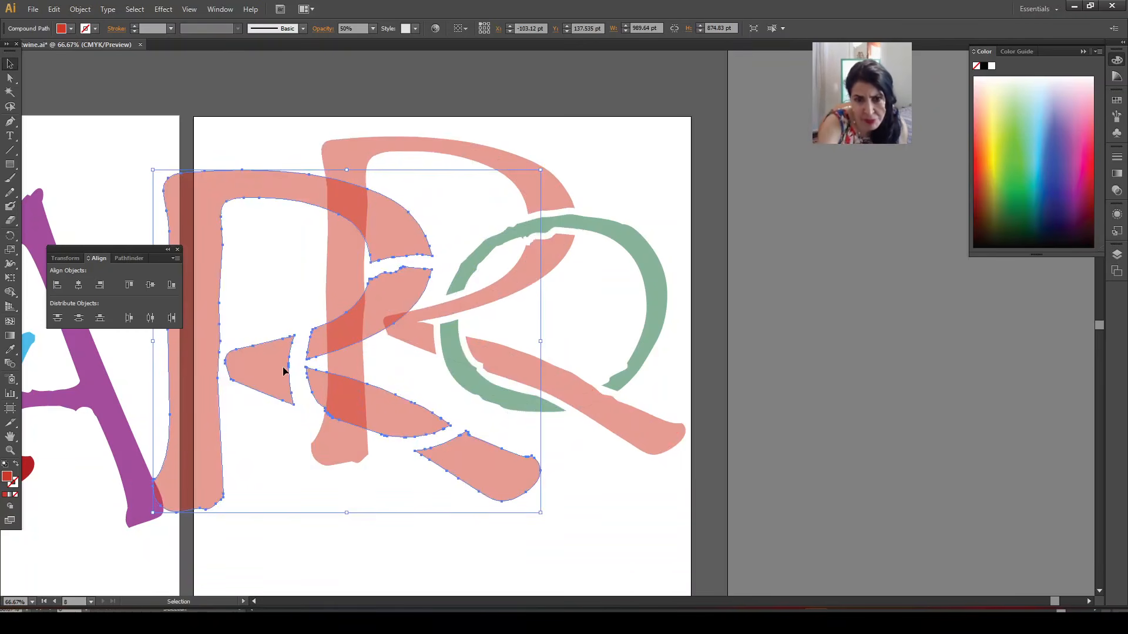
{"action": "key", "text": "Delete"}
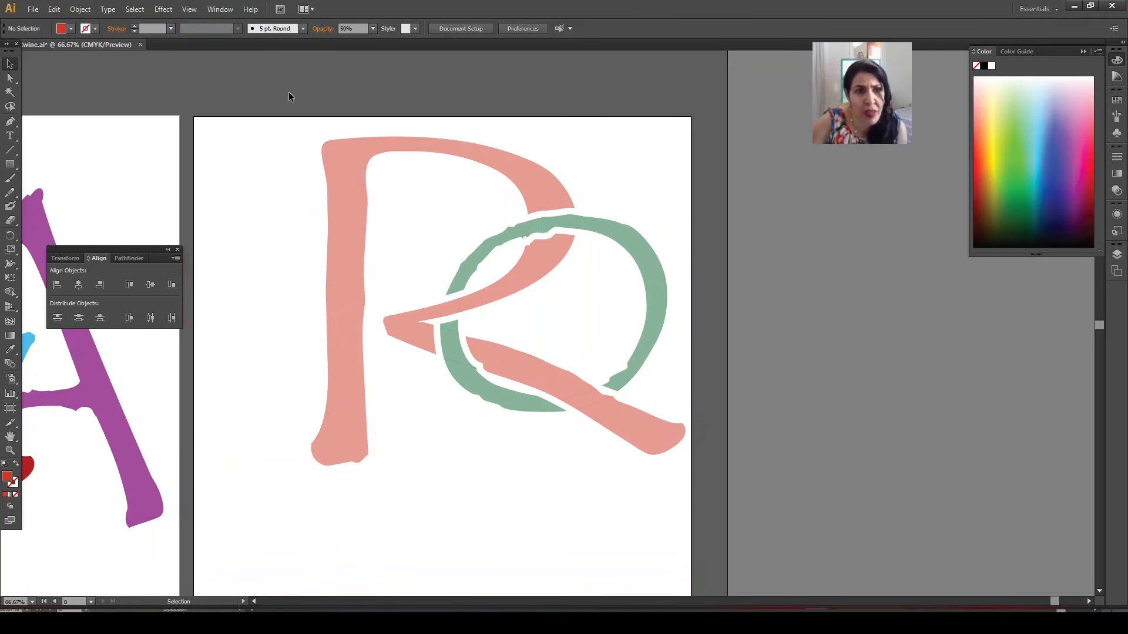
- Set the opacity of both the R and the O to 100%
{"action": "left_click_drag", "start_coordinate": [271, 130], "coordinate": [692, 495]}
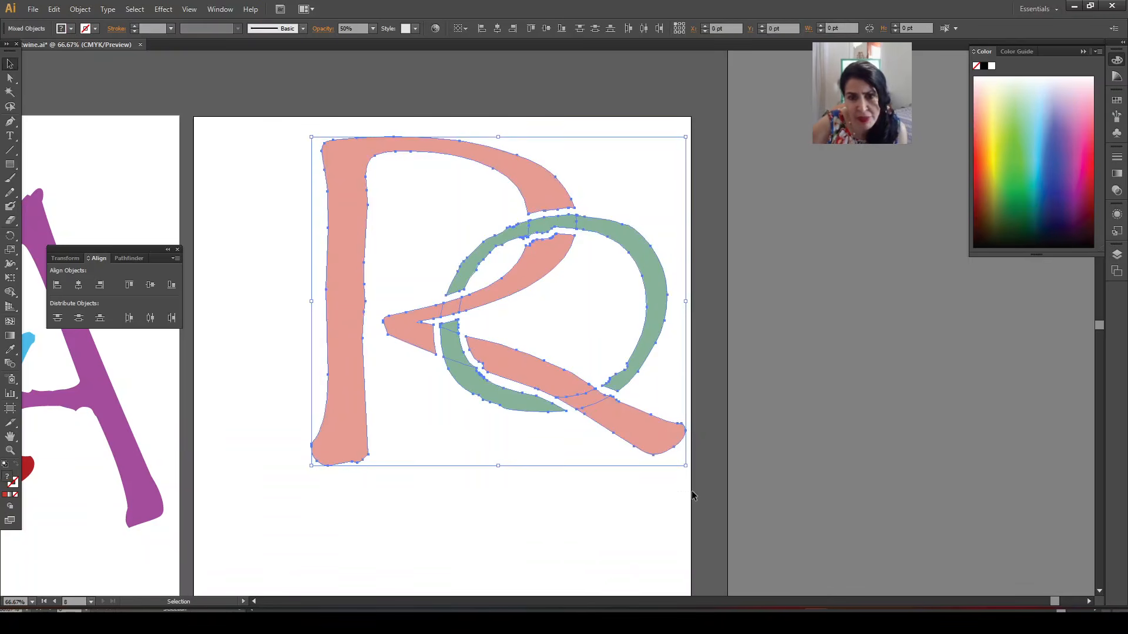
{"action": "left_click", "coordinate": [373, 29]}
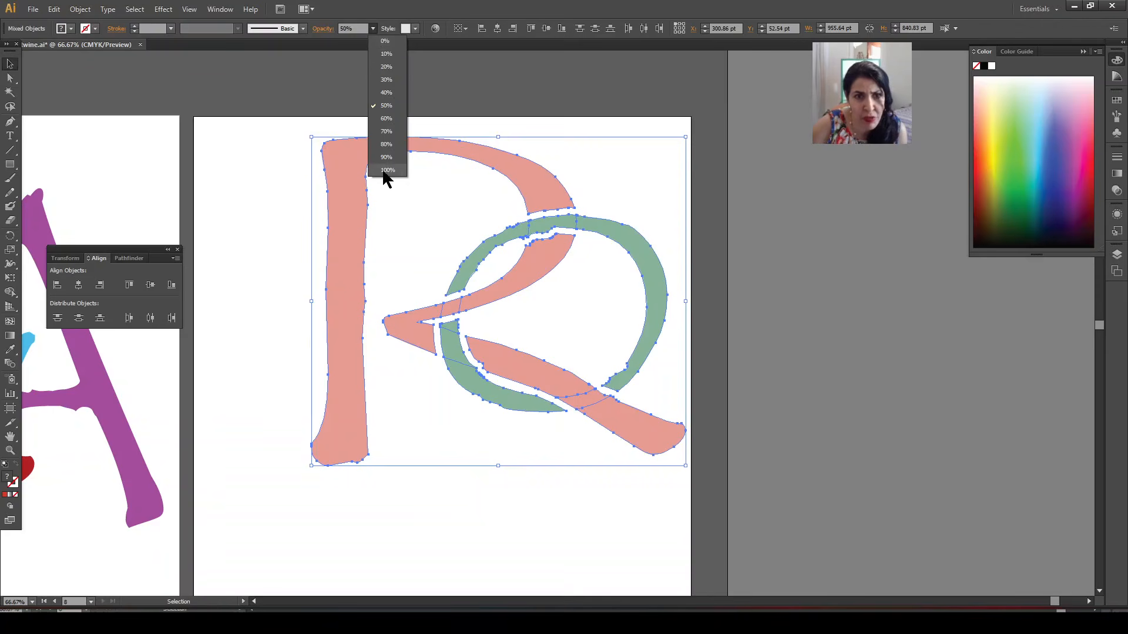
{"action": "left_click", "coordinate": [385, 170]}
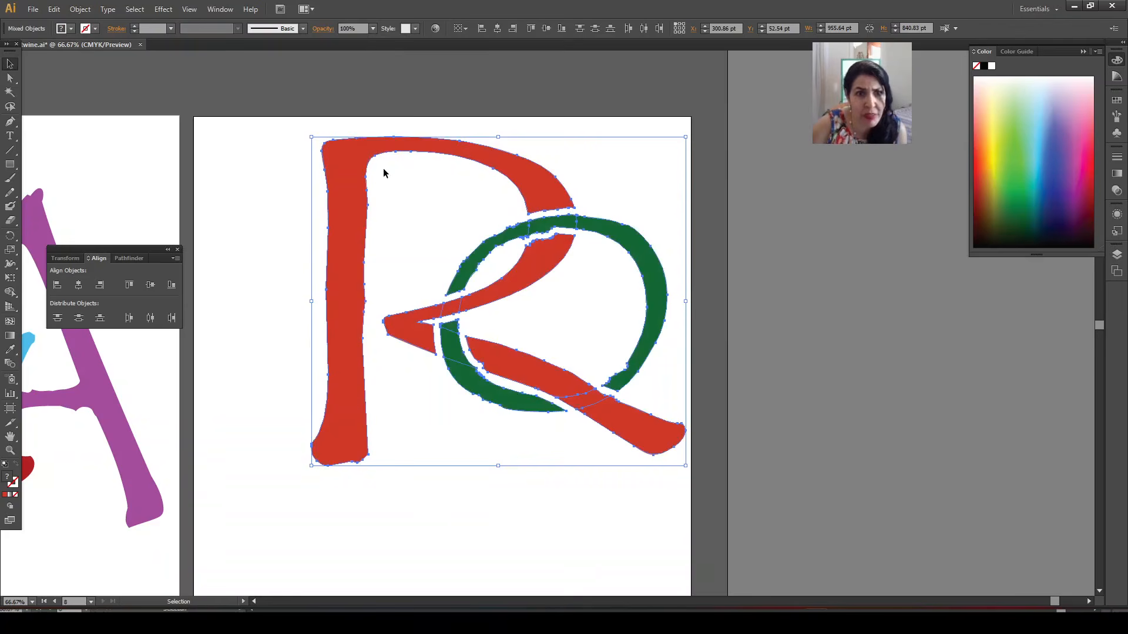
{"action": "left_click", "coordinate": [291, 303]}
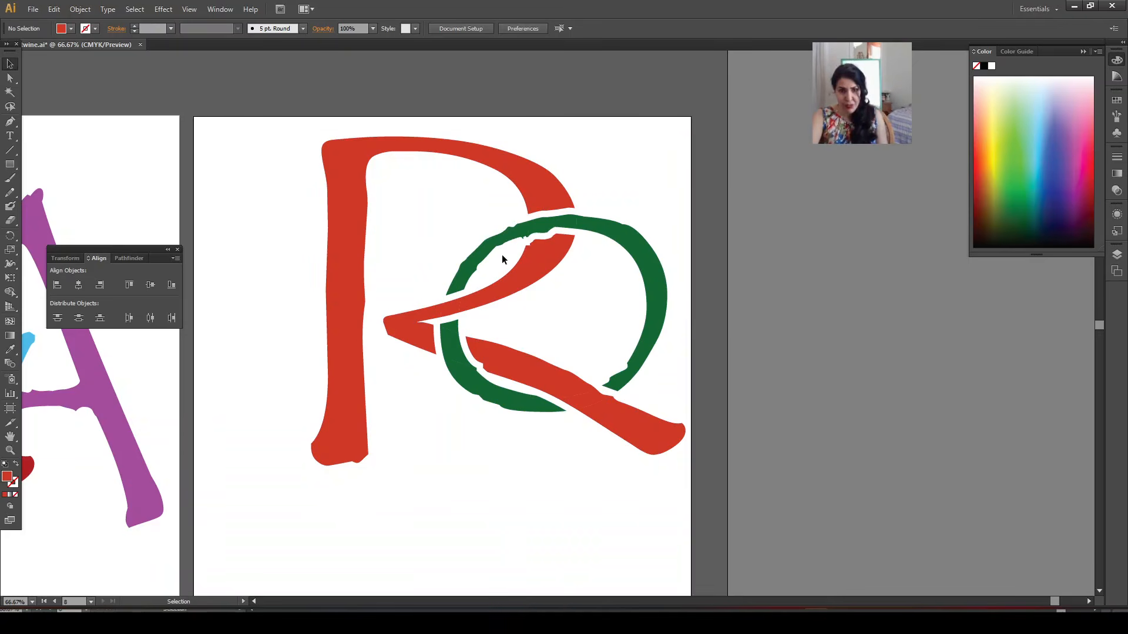
- Select the red R on its own and copy it
{"action": "left_click", "coordinate": [453, 347]}
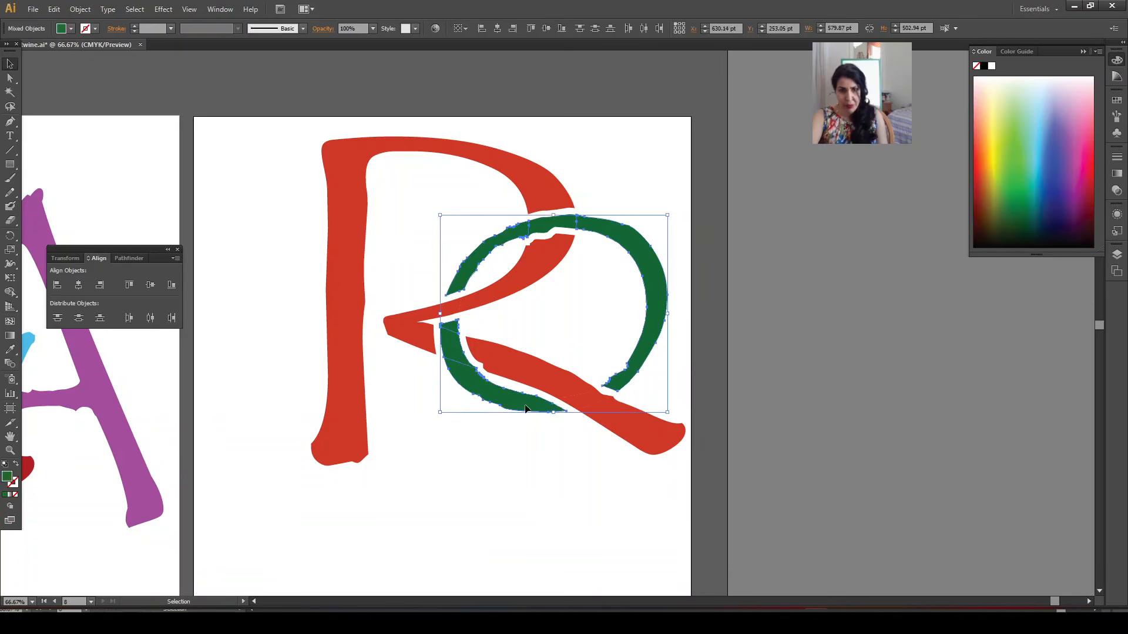
{"action": "left_click", "coordinate": [570, 460]}
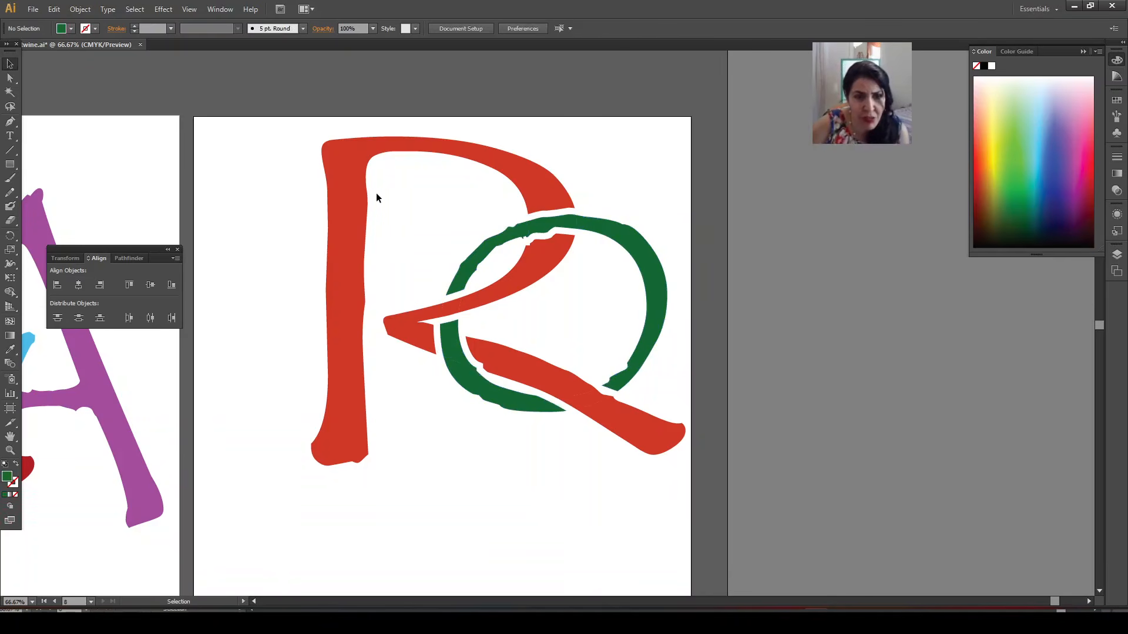
{"action": "left_click", "coordinate": [344, 177]}
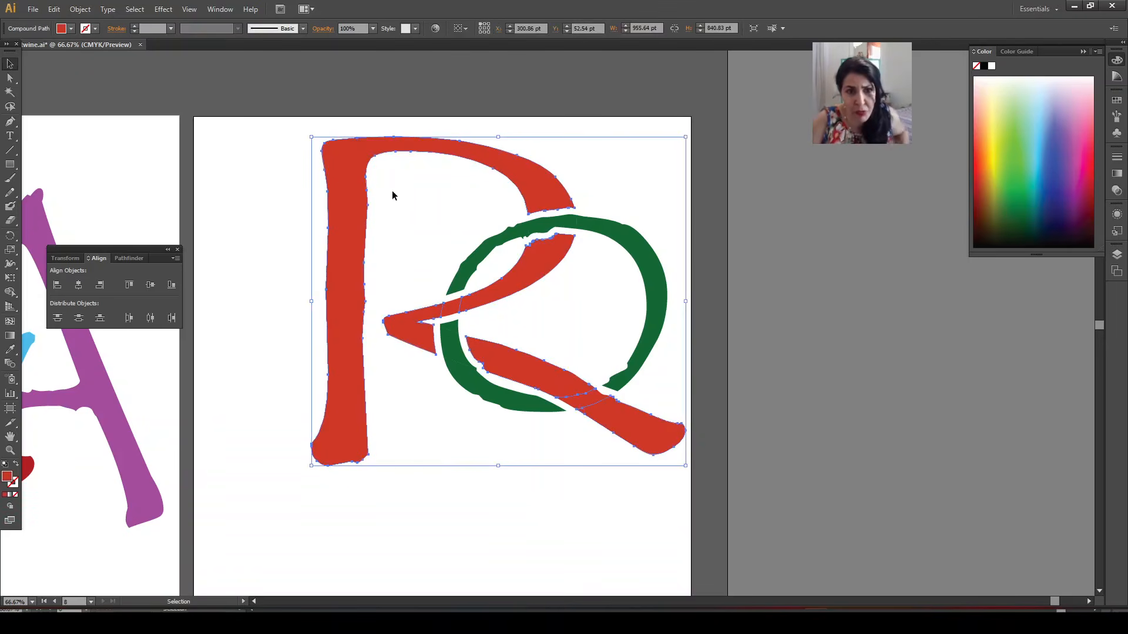
{"action": "right_click", "coordinate": [352, 187]}
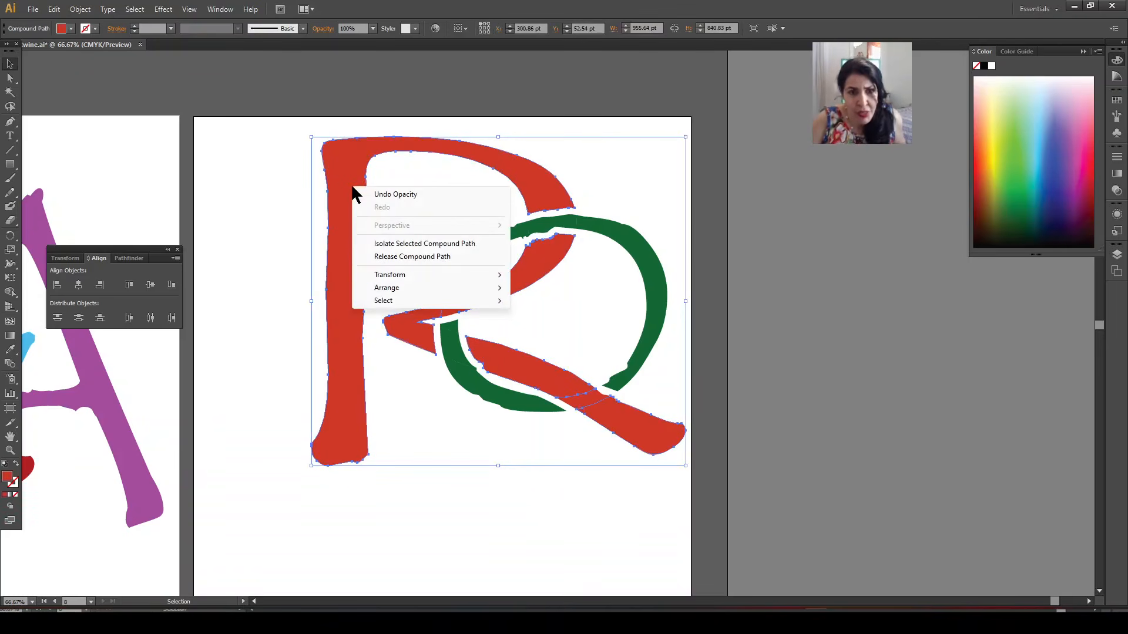
{"action": "left_click", "coordinate": [54, 10]}
{"action": "left_click", "coordinate": [54, 9]}
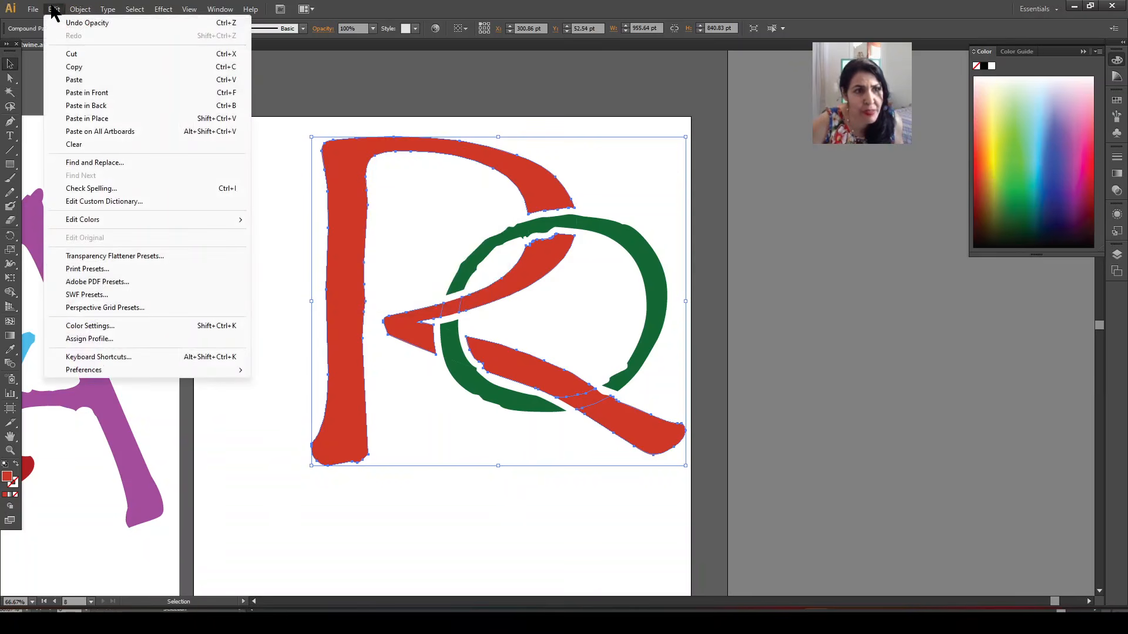
{"action": "left_click", "coordinate": [76, 71]}
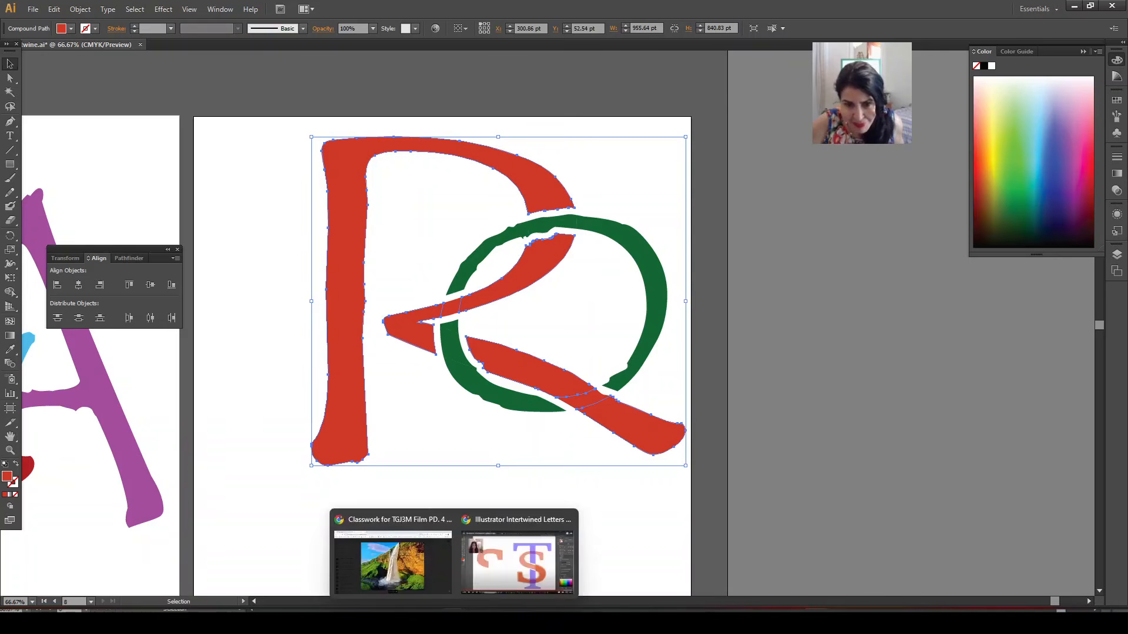
- Switch to Photoshop and paste the copied R into Waterfall 2.jpg as pixels
{"action": "left_click", "coordinate": [403, 623]}
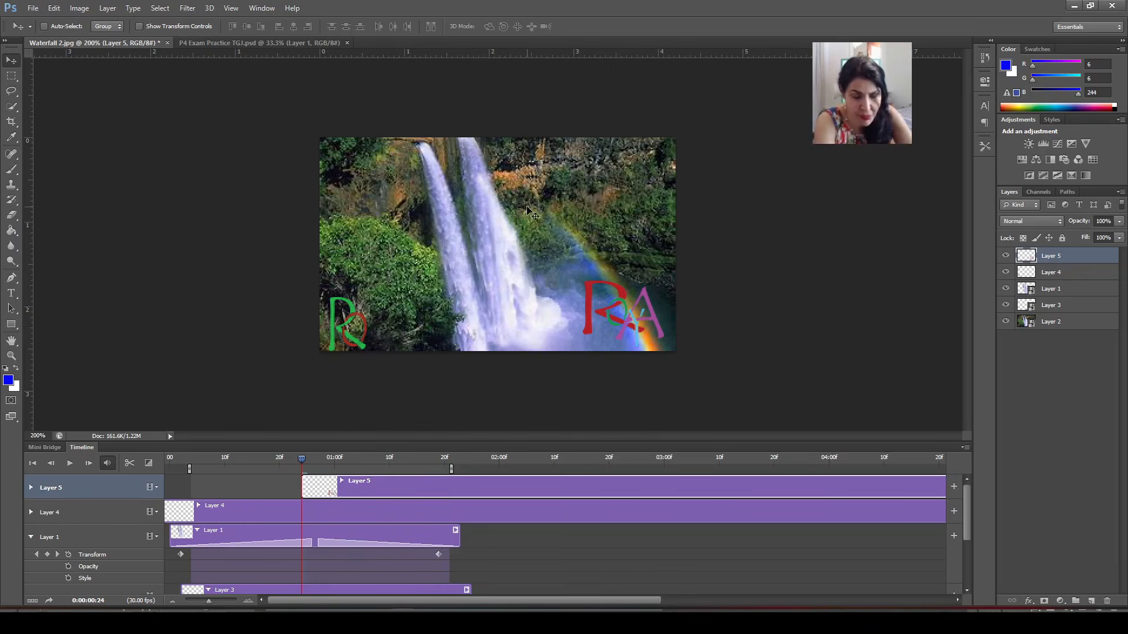
{"action": "key", "text": "ctrl+v"}
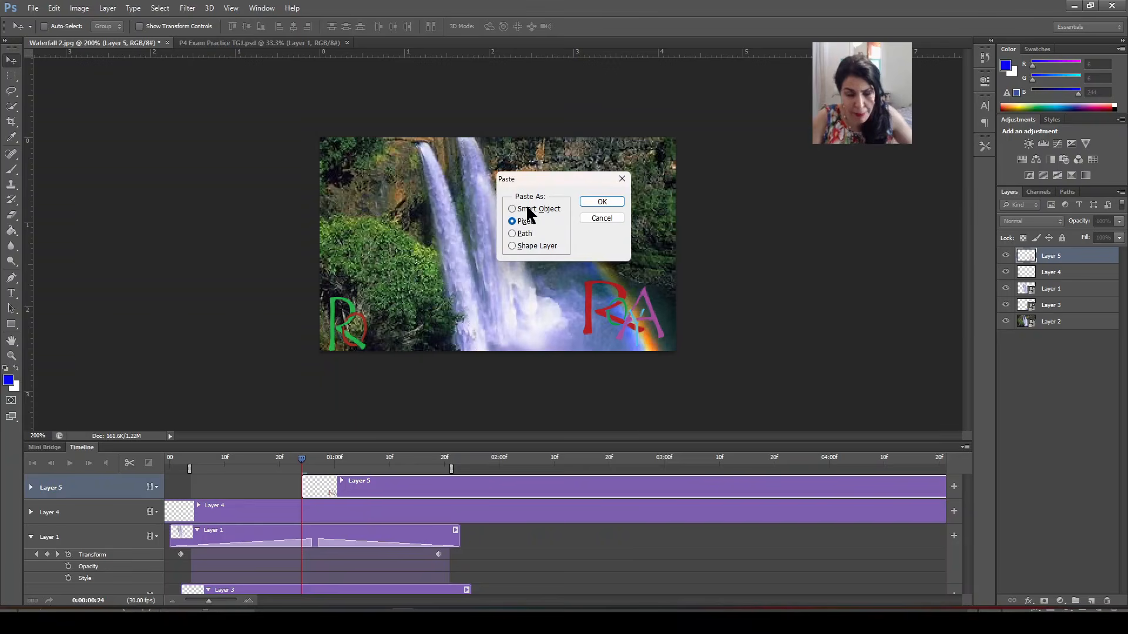
{"action": "key", "text": "Escape"}
{"action": "left_click", "coordinate": [54, 7]}
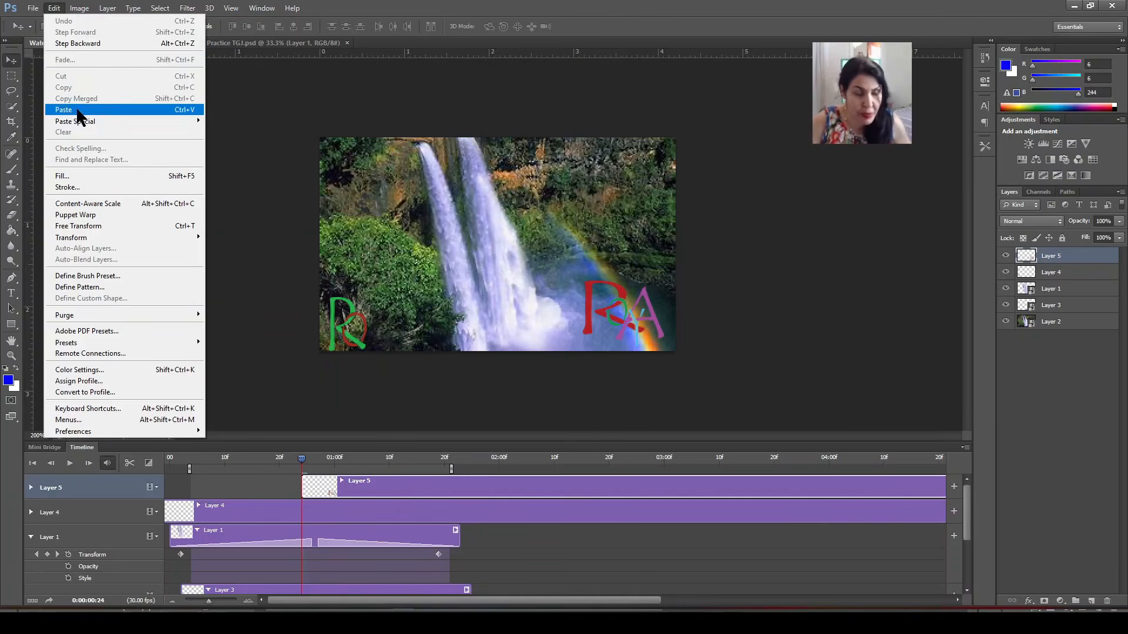
{"action": "left_click", "coordinate": [66, 111]}
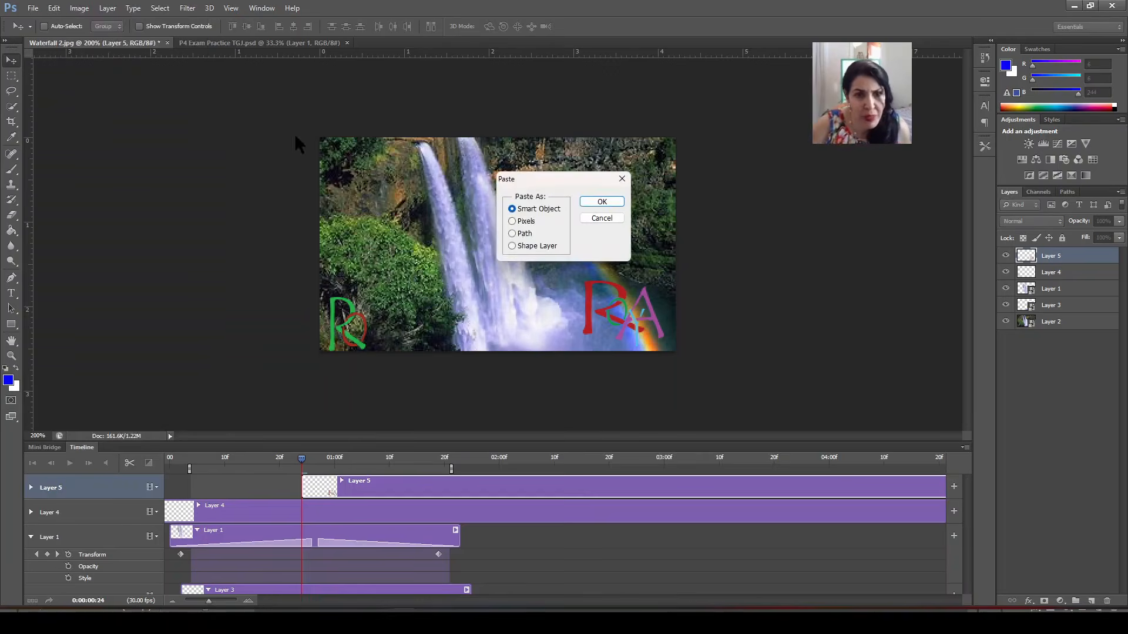
{"action": "left_click", "coordinate": [511, 221]}
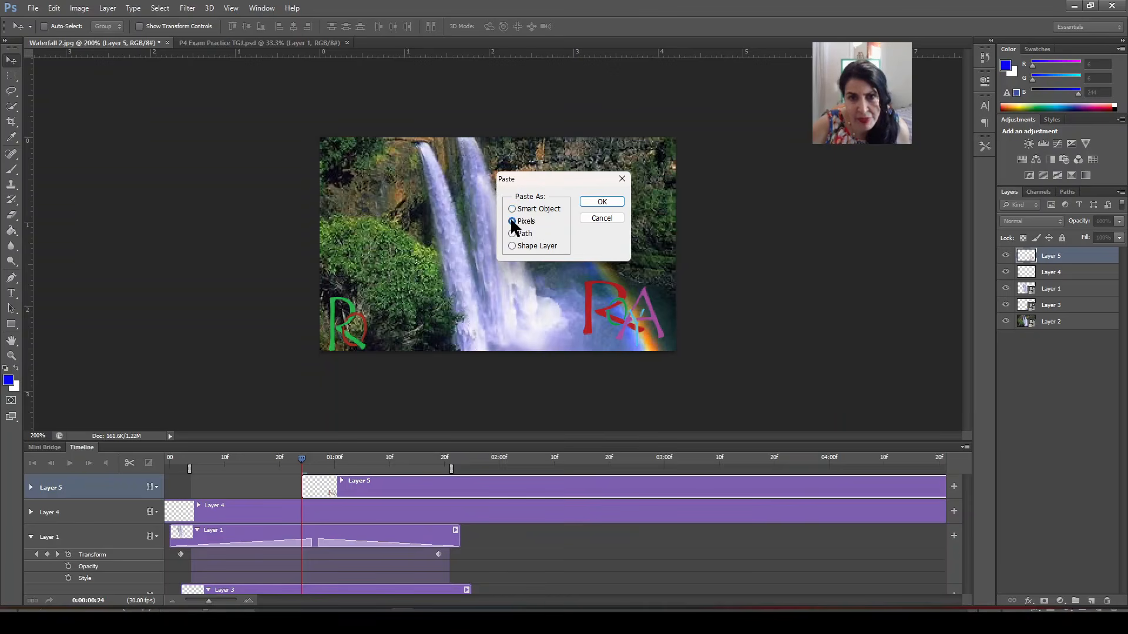
{"action": "left_click", "coordinate": [600, 201]}
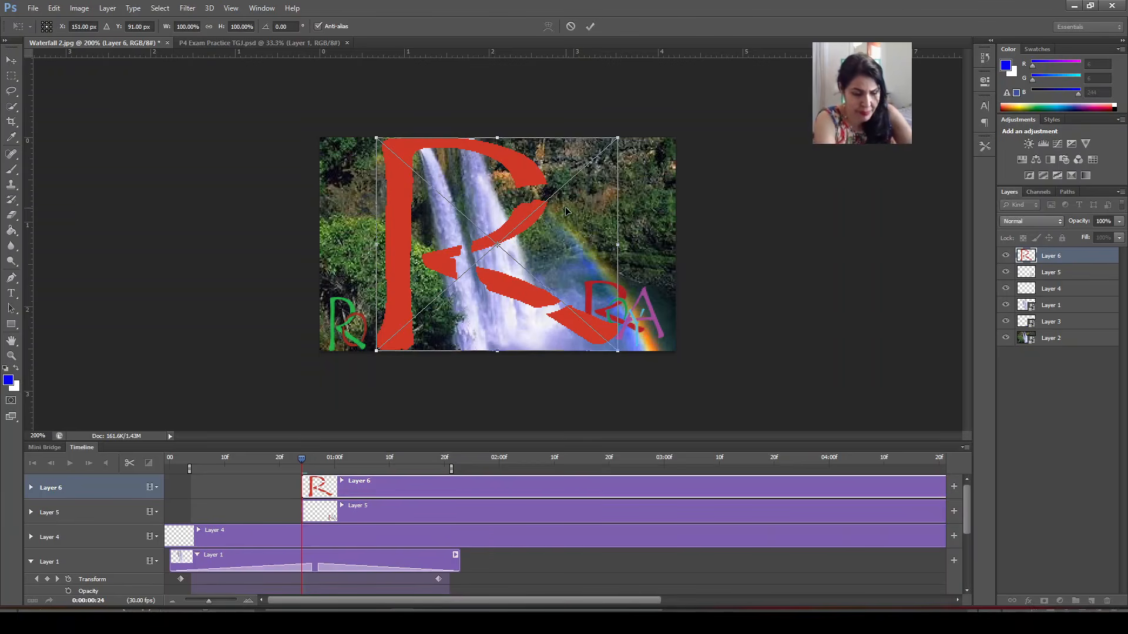
- Switch back to Illustrator and select the green O together with the red R
{"action": "key", "text": "alt+Tab"}
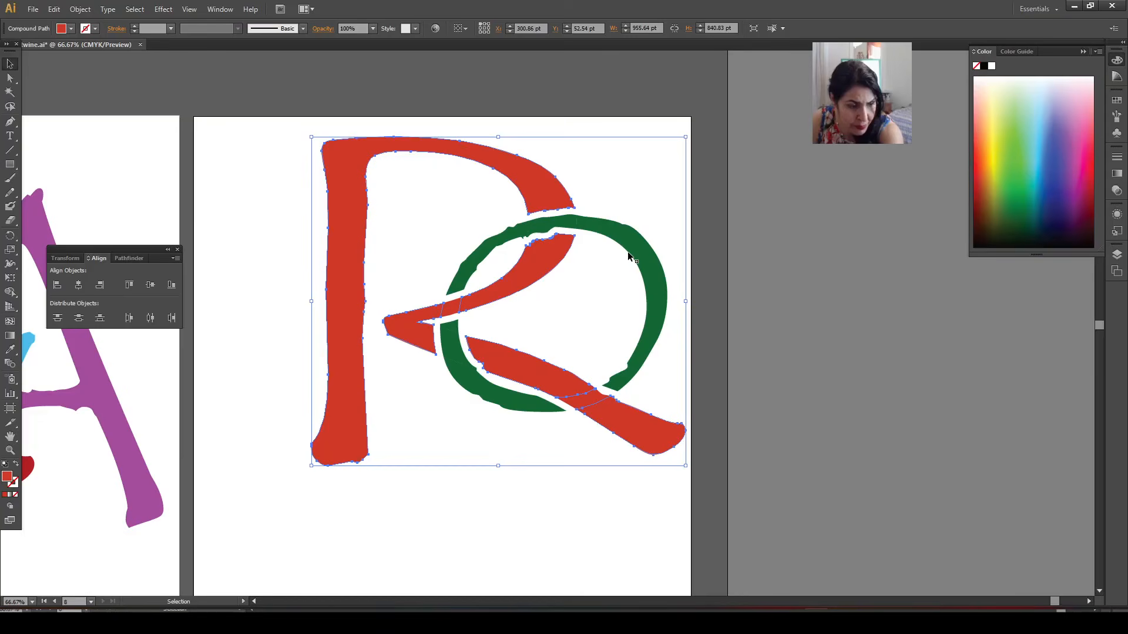
{"action": "left_click", "coordinate": [630, 250]}
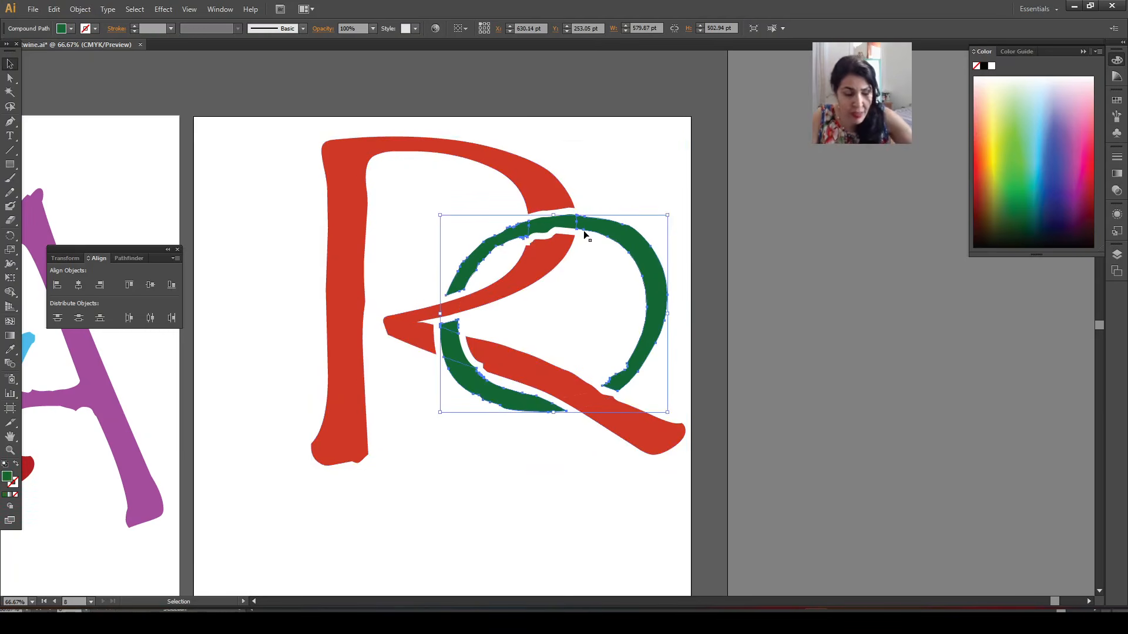
{"action": "left_click", "coordinate": [507, 184], "text": "shift"}
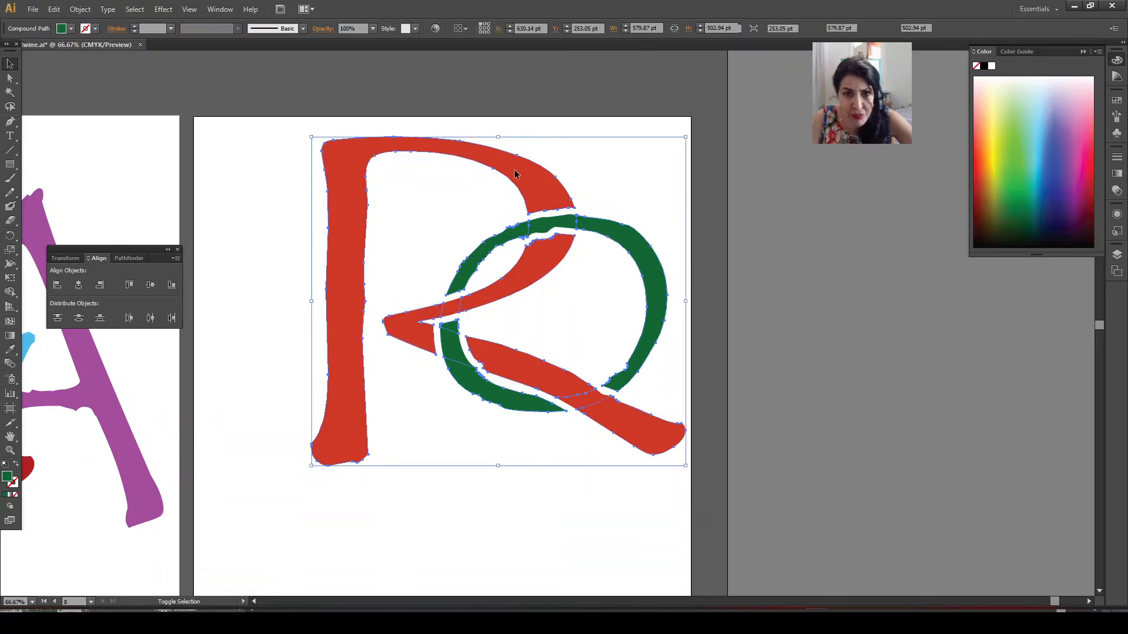